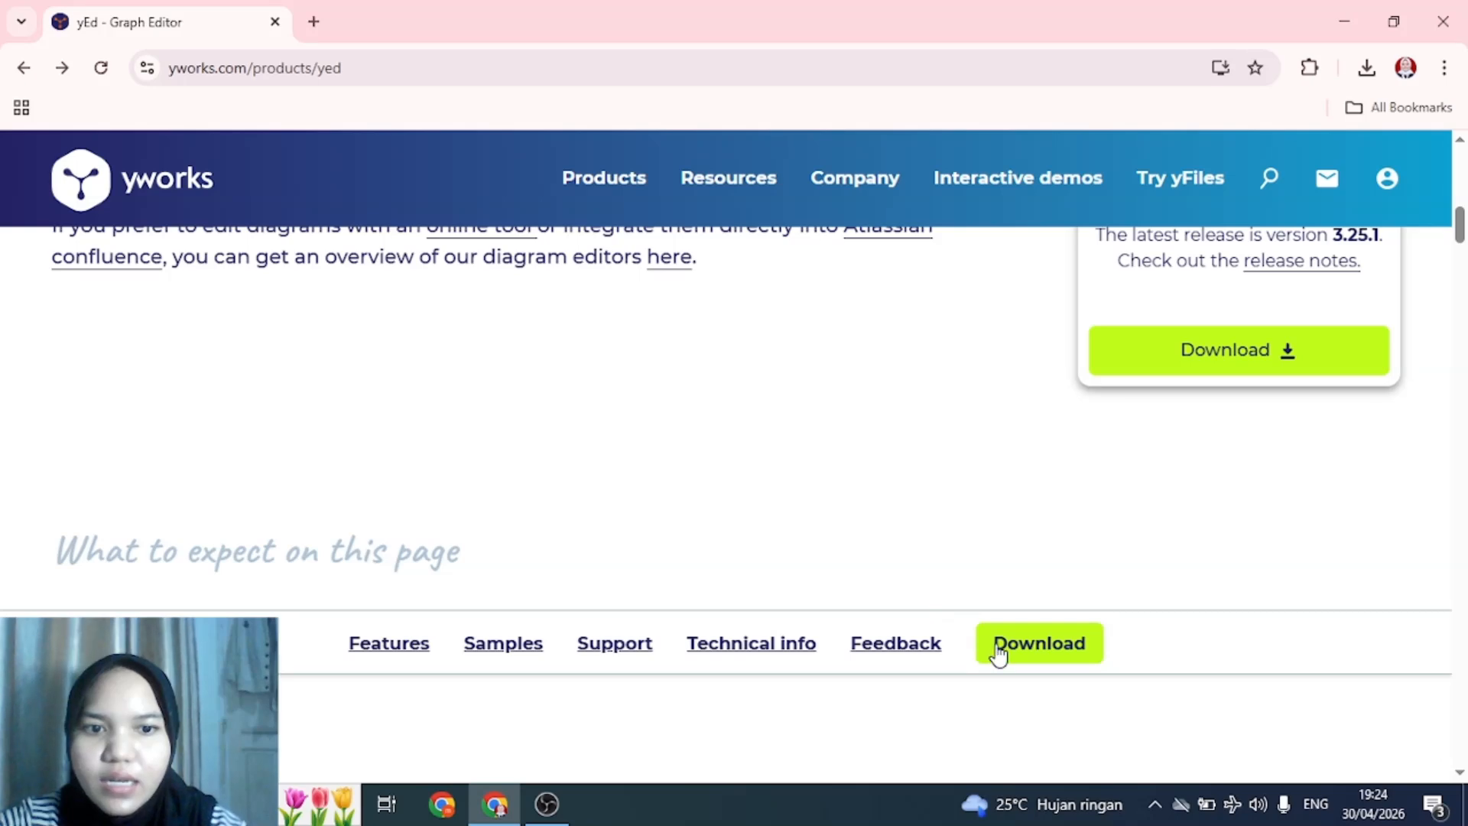
# Download yEd 3.25.1 for Windows from the yWorks product page, accepting the license terms
pyautogui.click(997, 651)
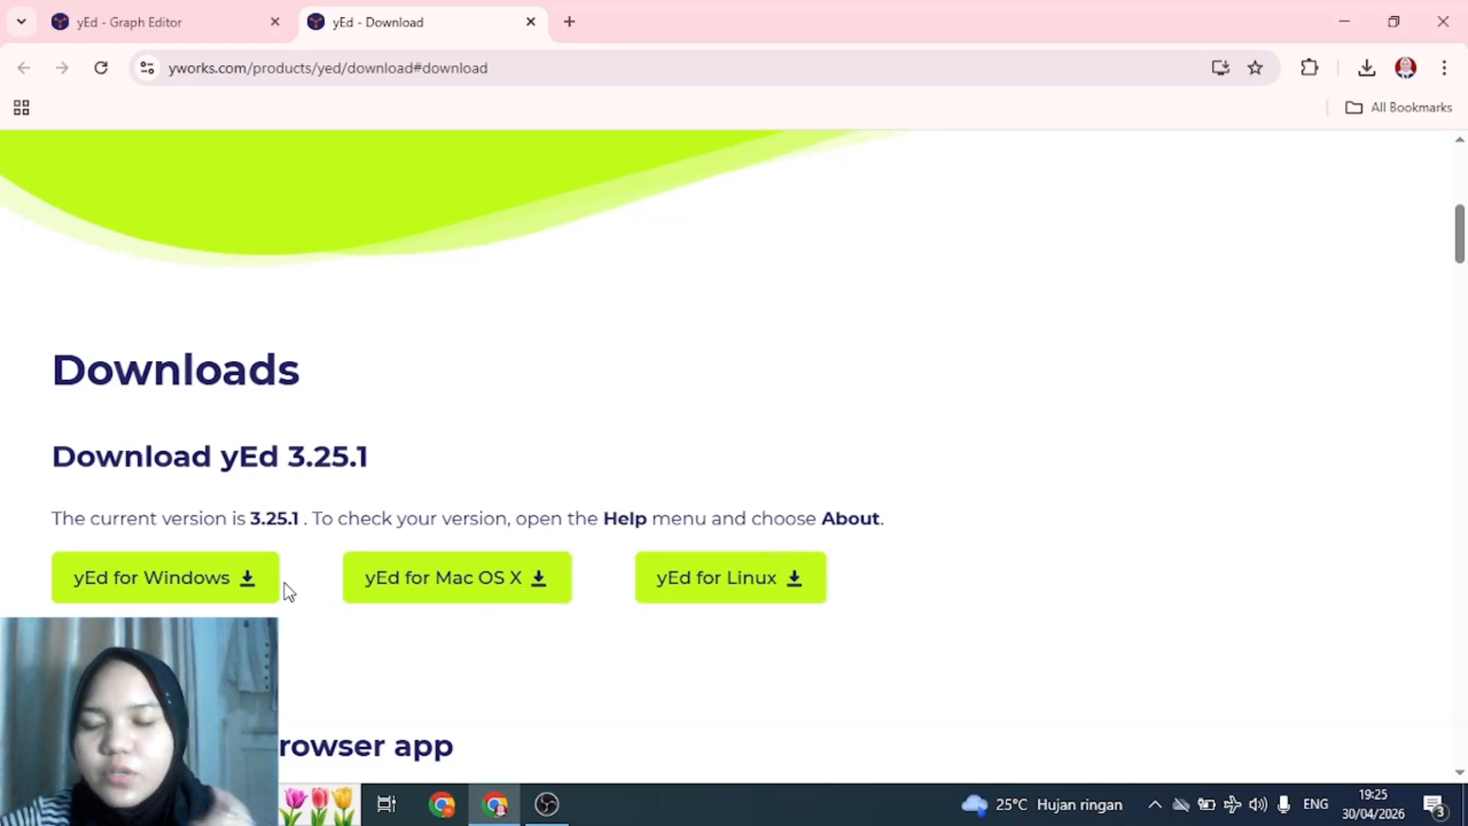
pyautogui.click(227, 594)
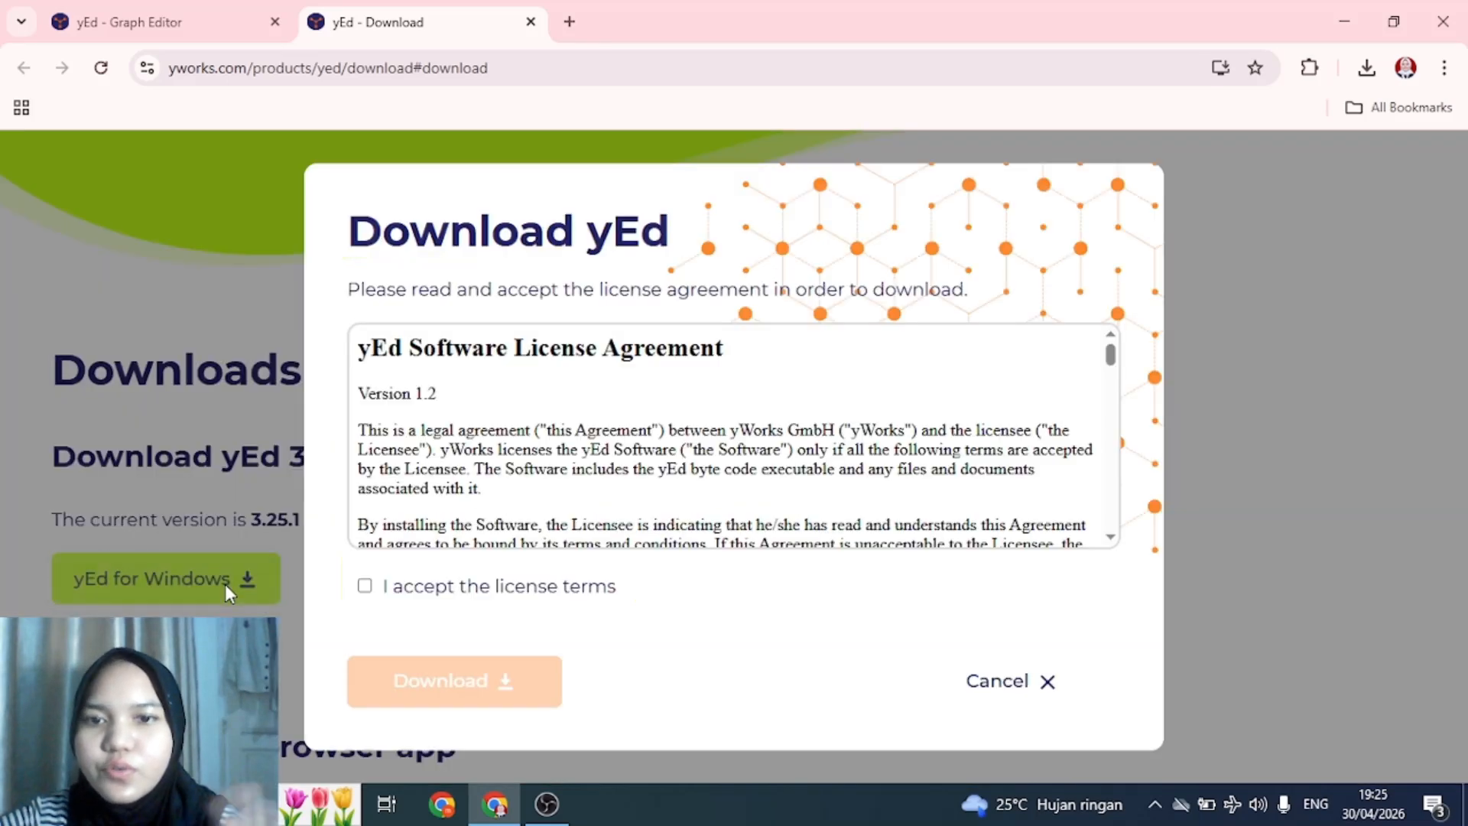
pyautogui.click(380, 585)
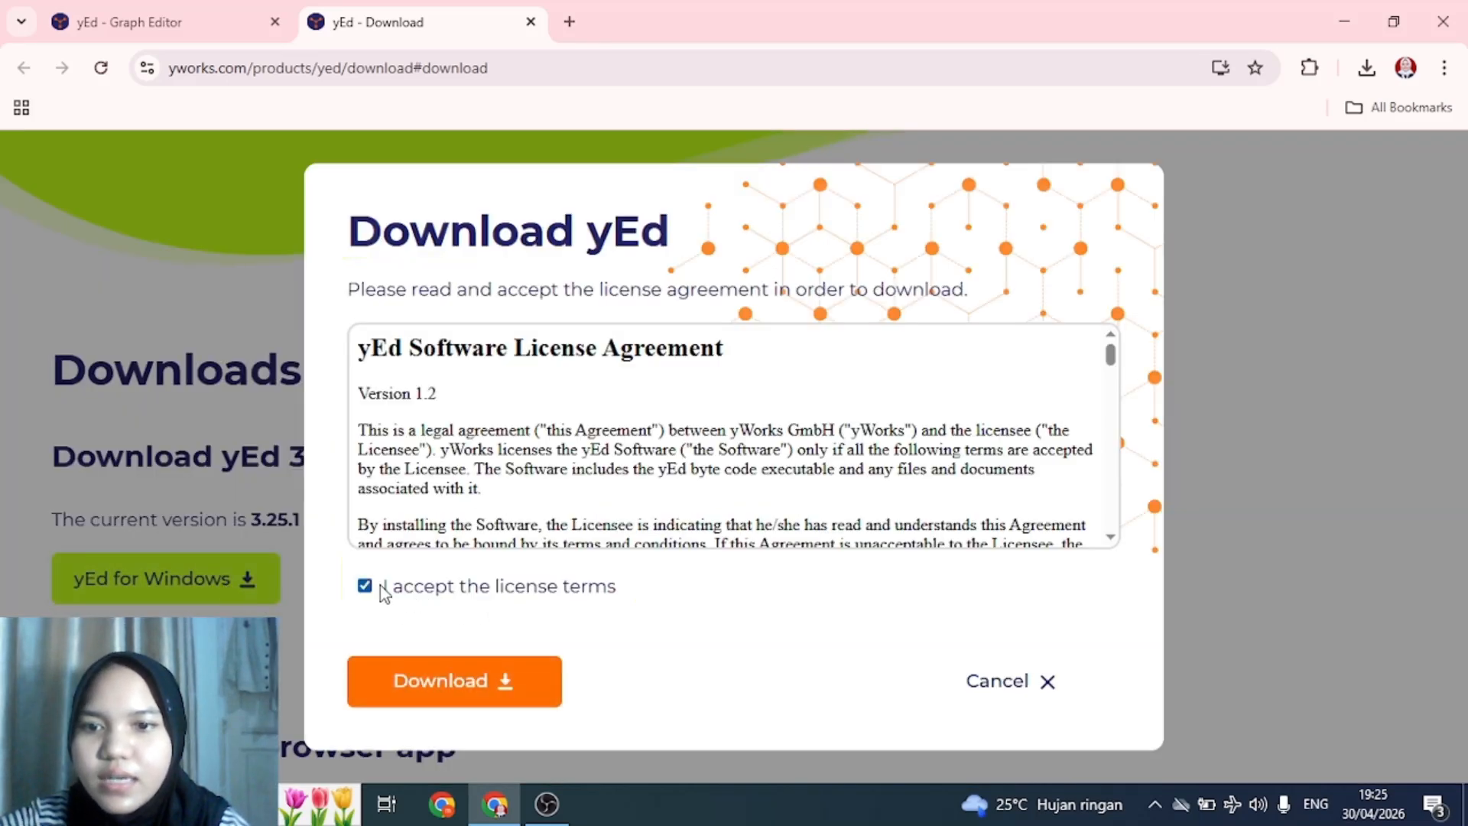
pyautogui.click(514, 684)
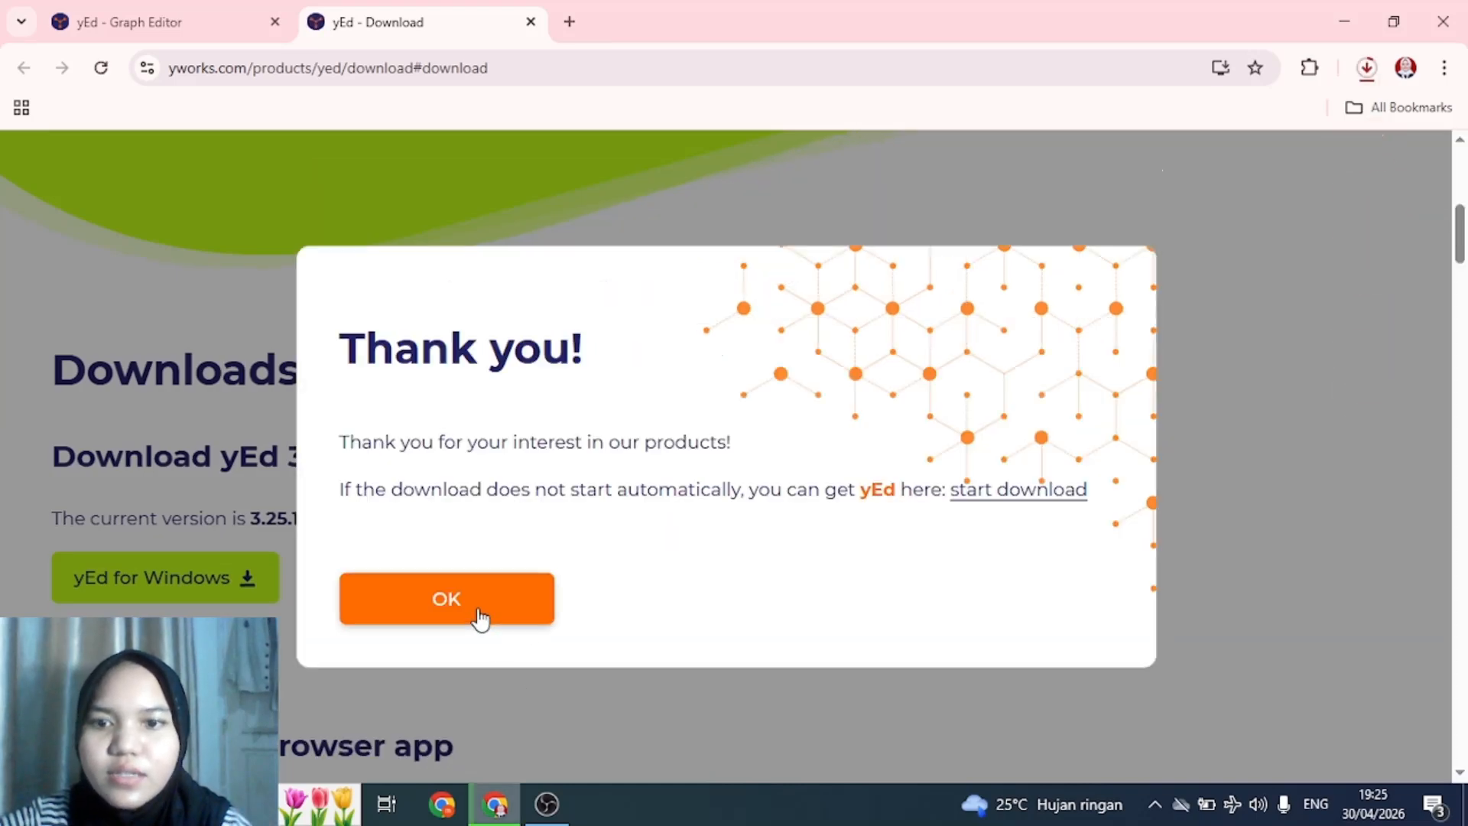
pyautogui.click(482, 613)
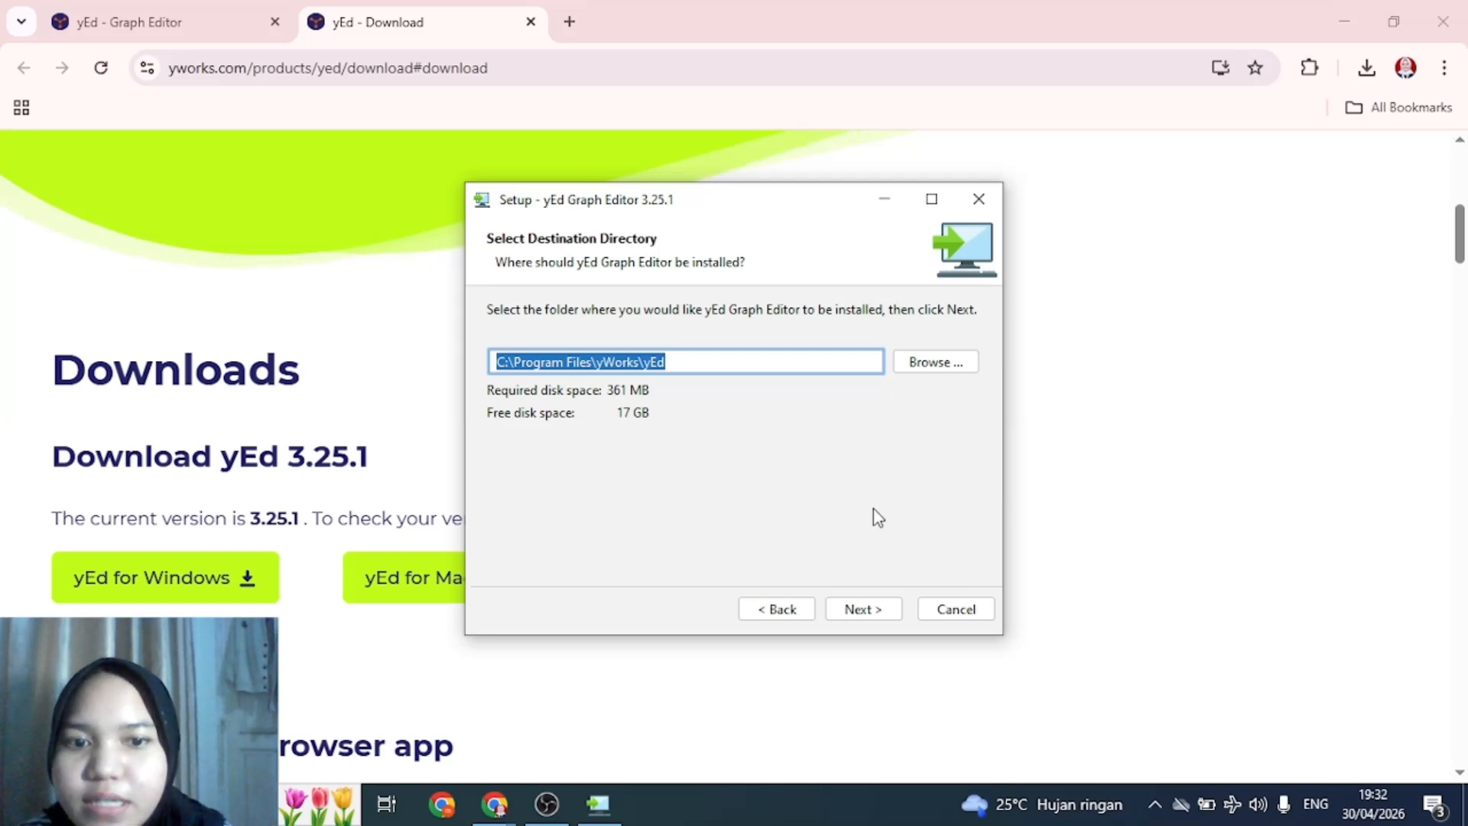
# Install yEd Graph Editor in C:\Program Files\yWorks\yEd with the default Start Menu folder and a desktop icon
pyautogui.click(865, 607)
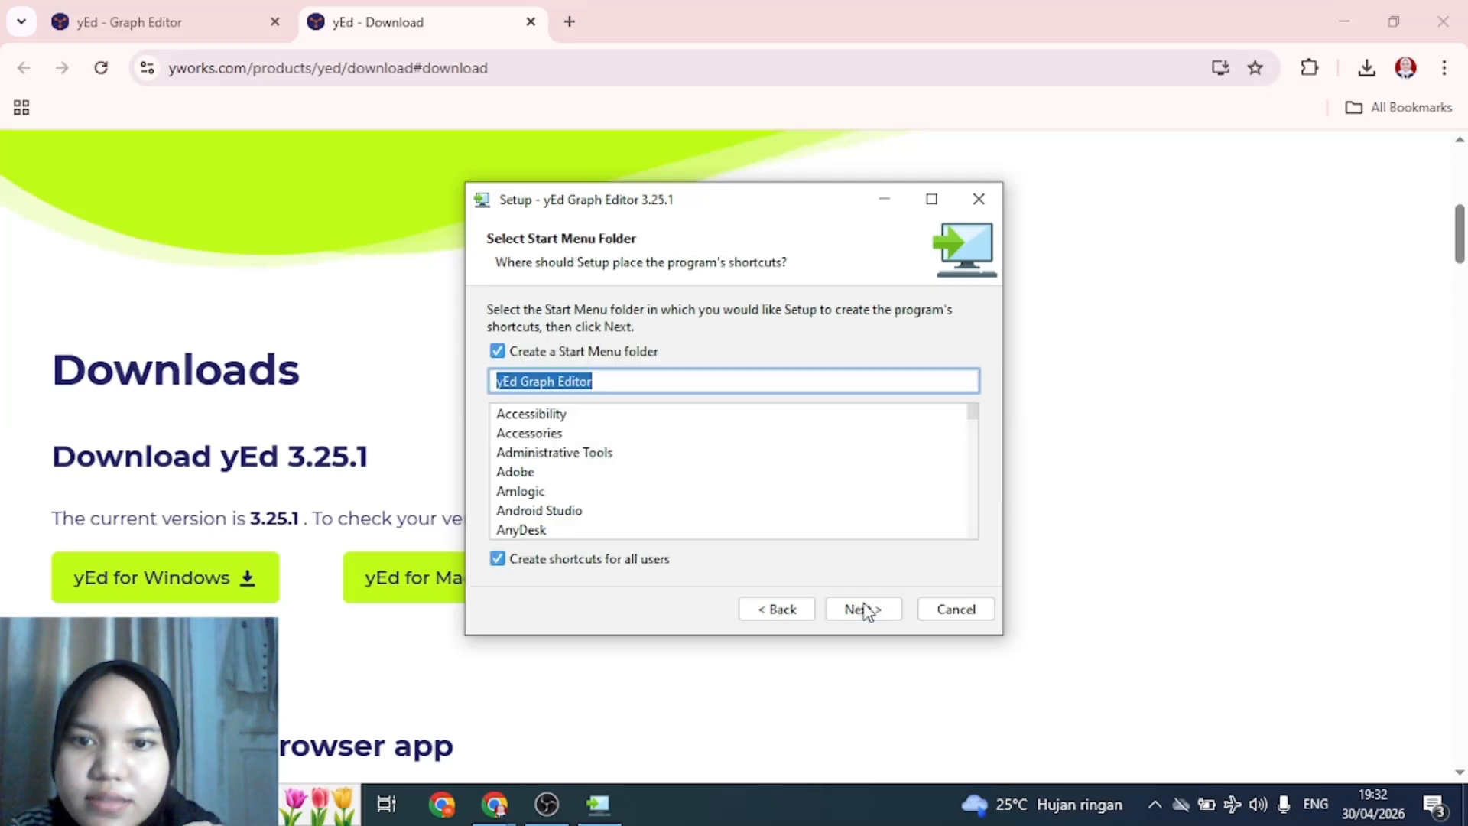
pyautogui.scroll(-10, 799, 504)
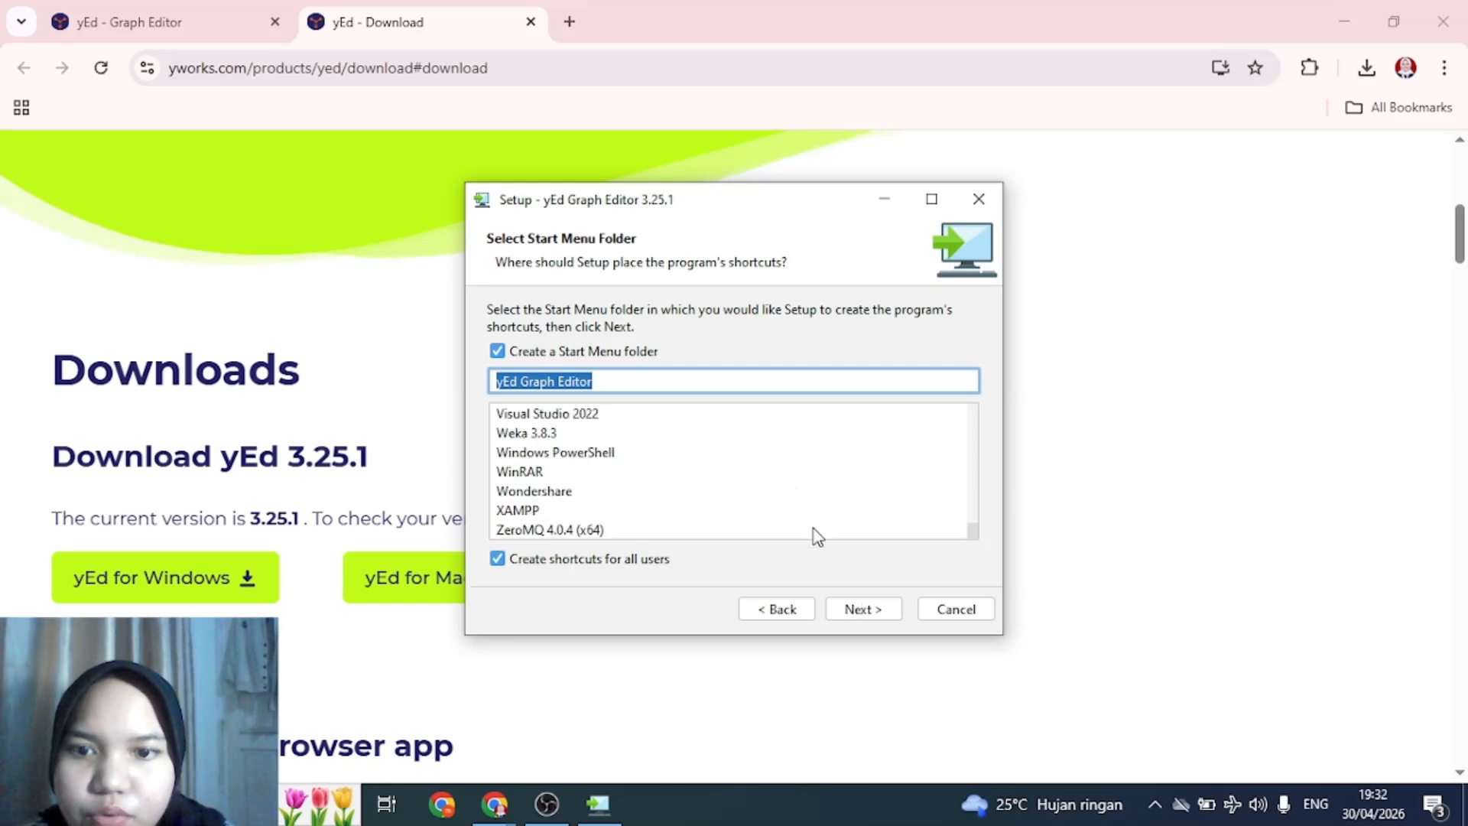
pyautogui.click(855, 619)
pyautogui.click(856, 625)
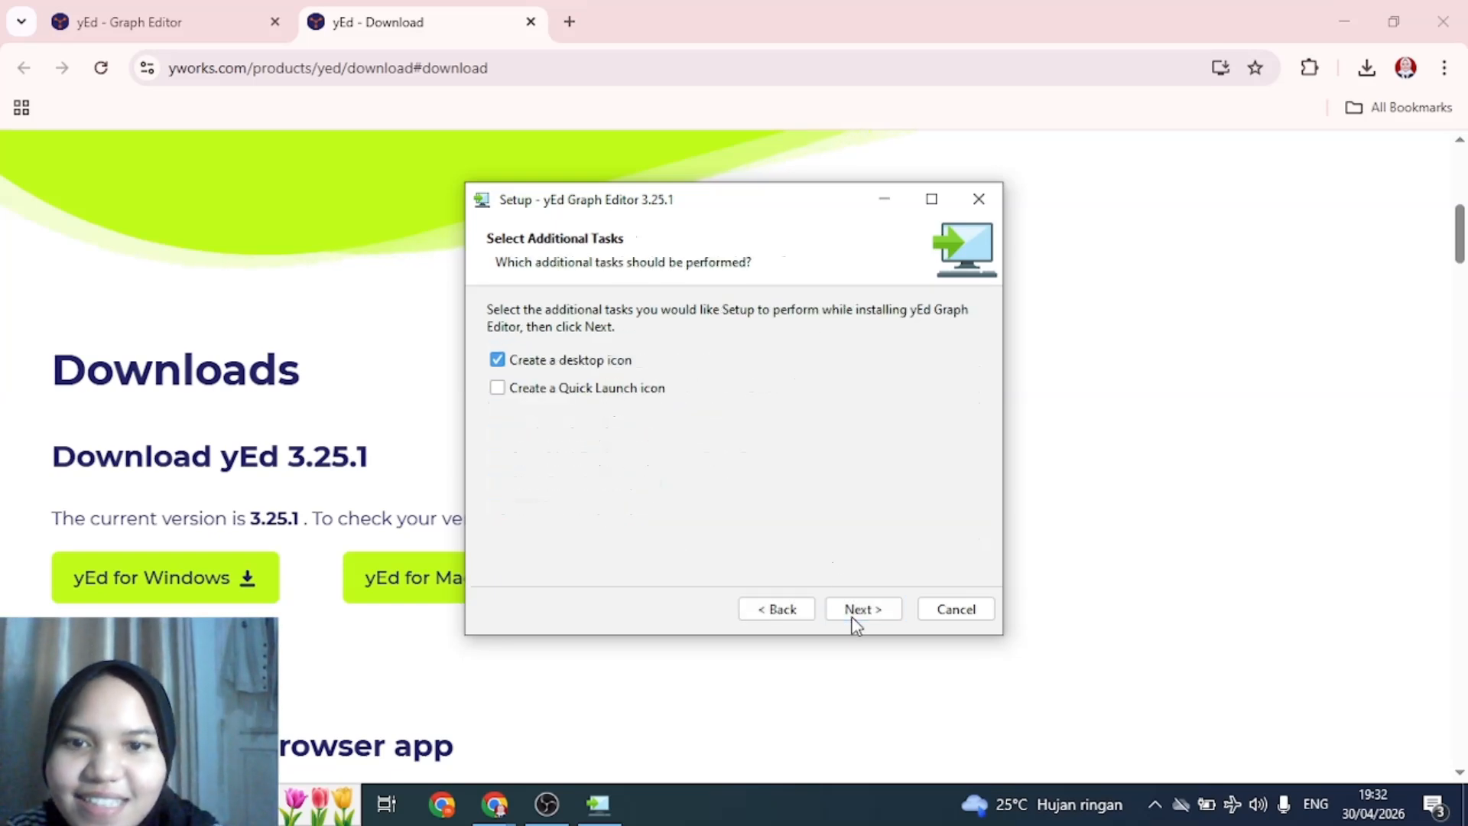
pyautogui.click(856, 619)
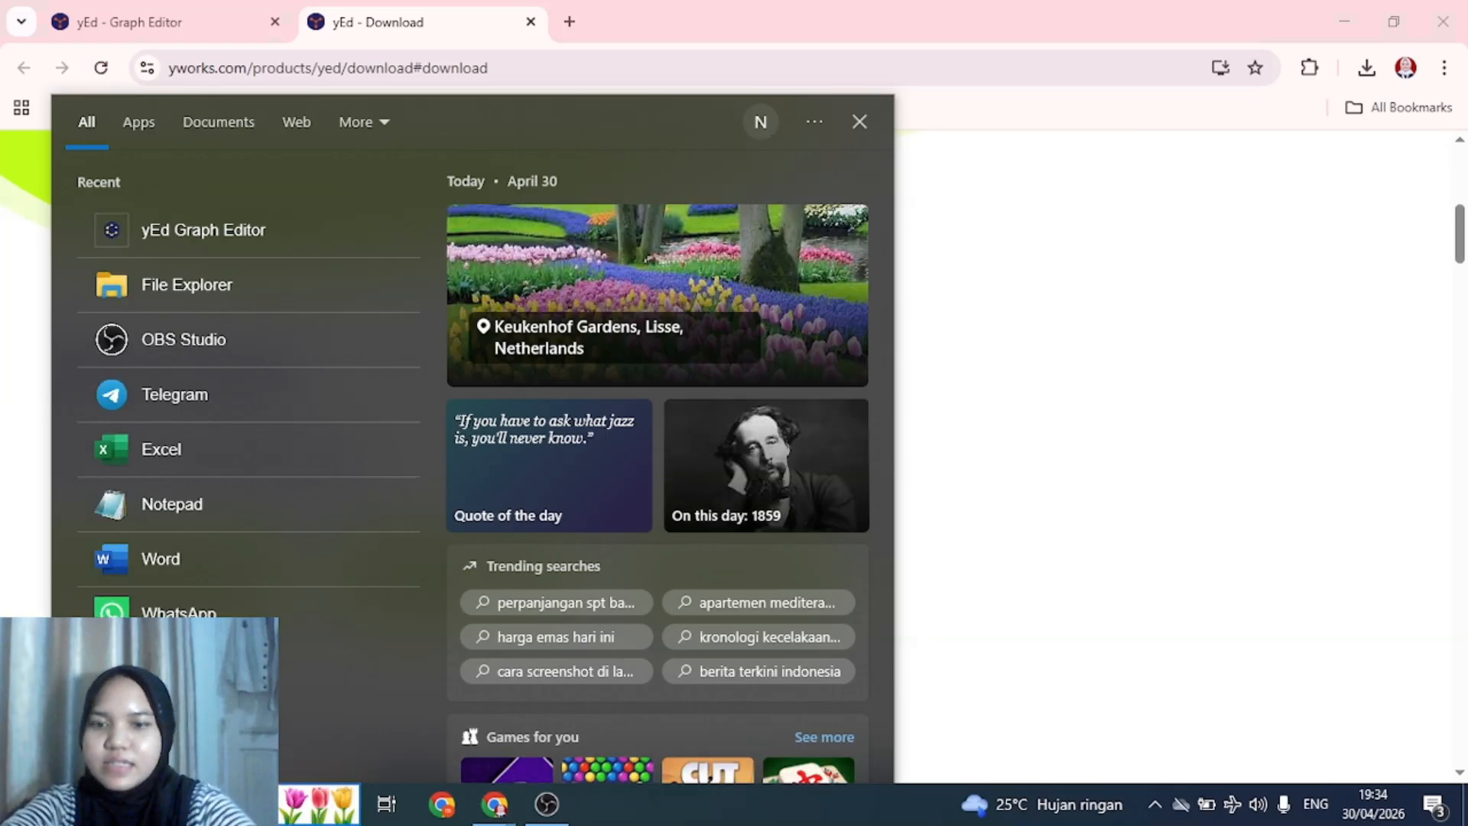
# Launch yEd Graph Editor and create a new document
pyautogui.write('yed')
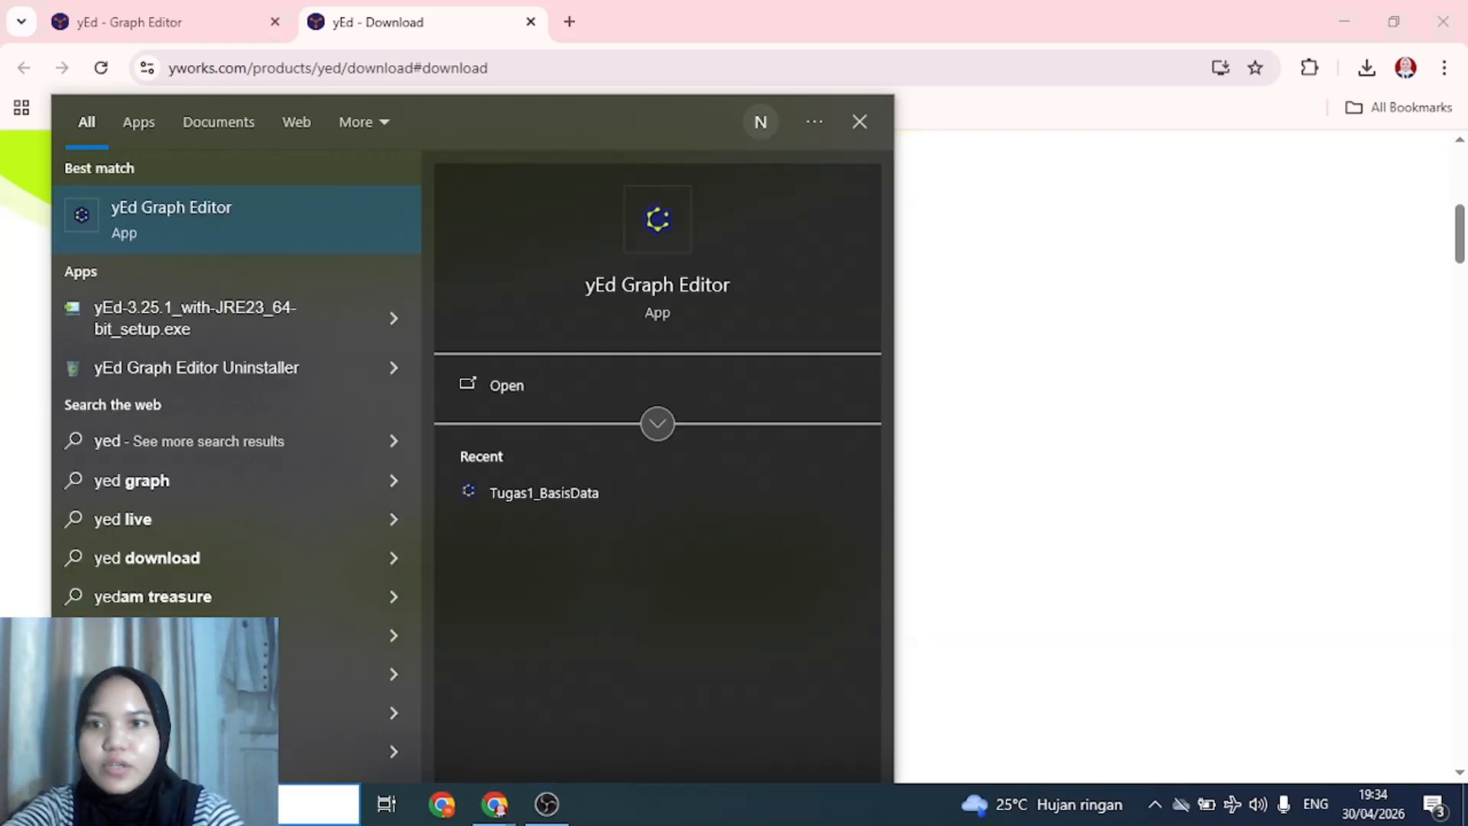
pyautogui.press('Return')
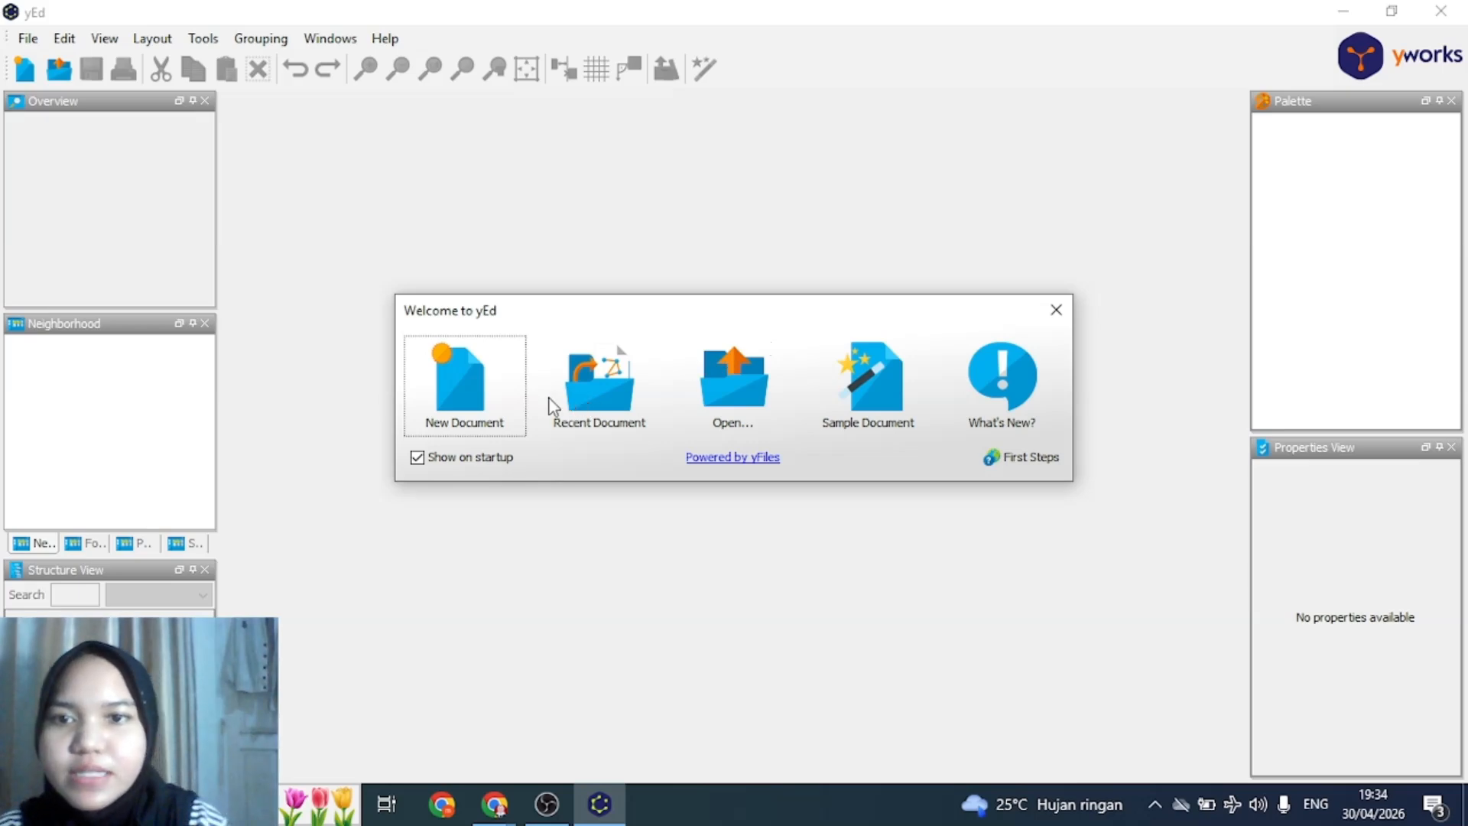
pyautogui.click(499, 402)
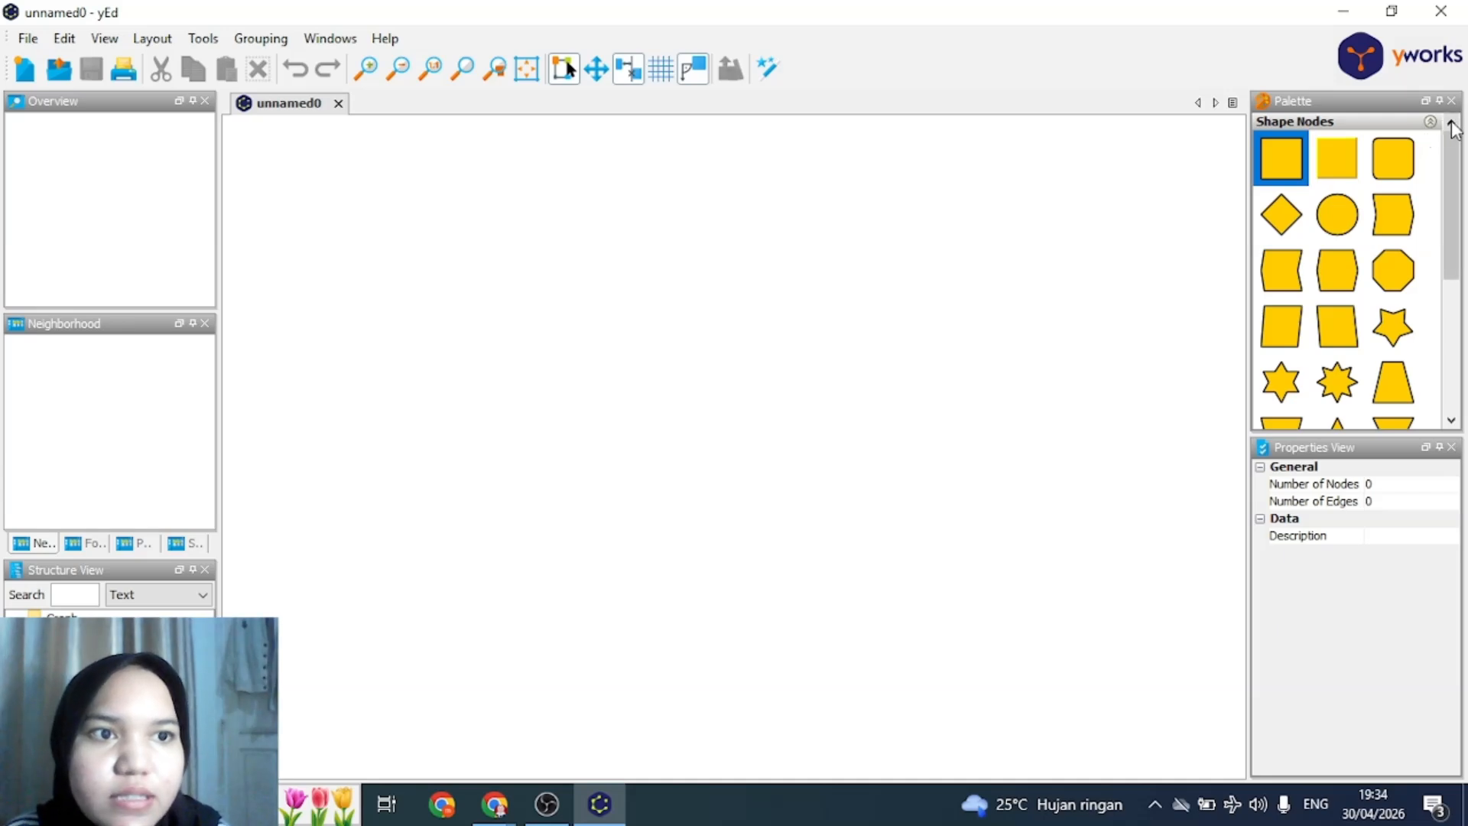
# Place a plain Entity node from the Entity Relationship shapes on the canvas and duplicate it twice
pyautogui.click(1431, 124)
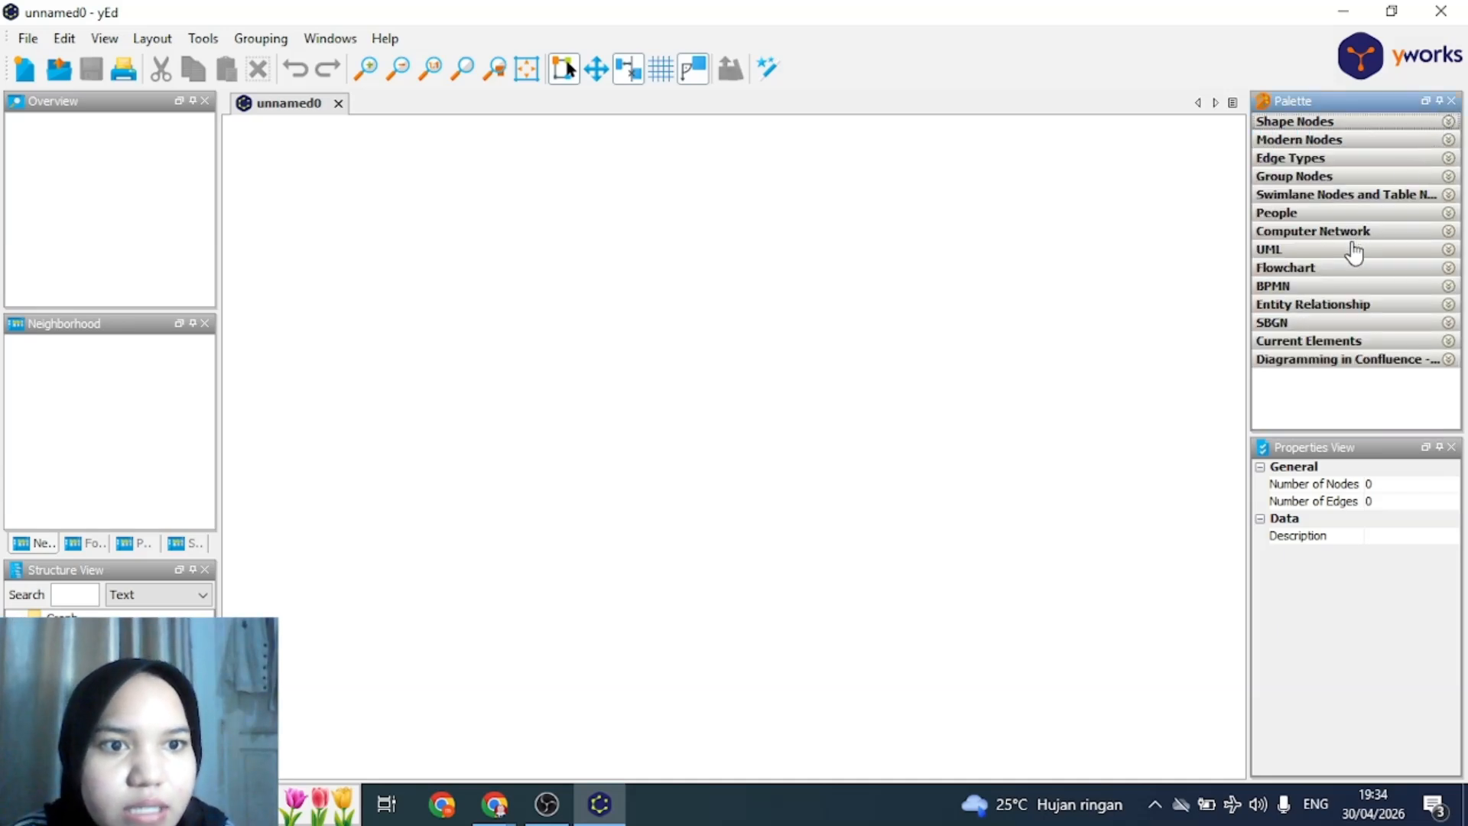
pyautogui.click(1358, 305)
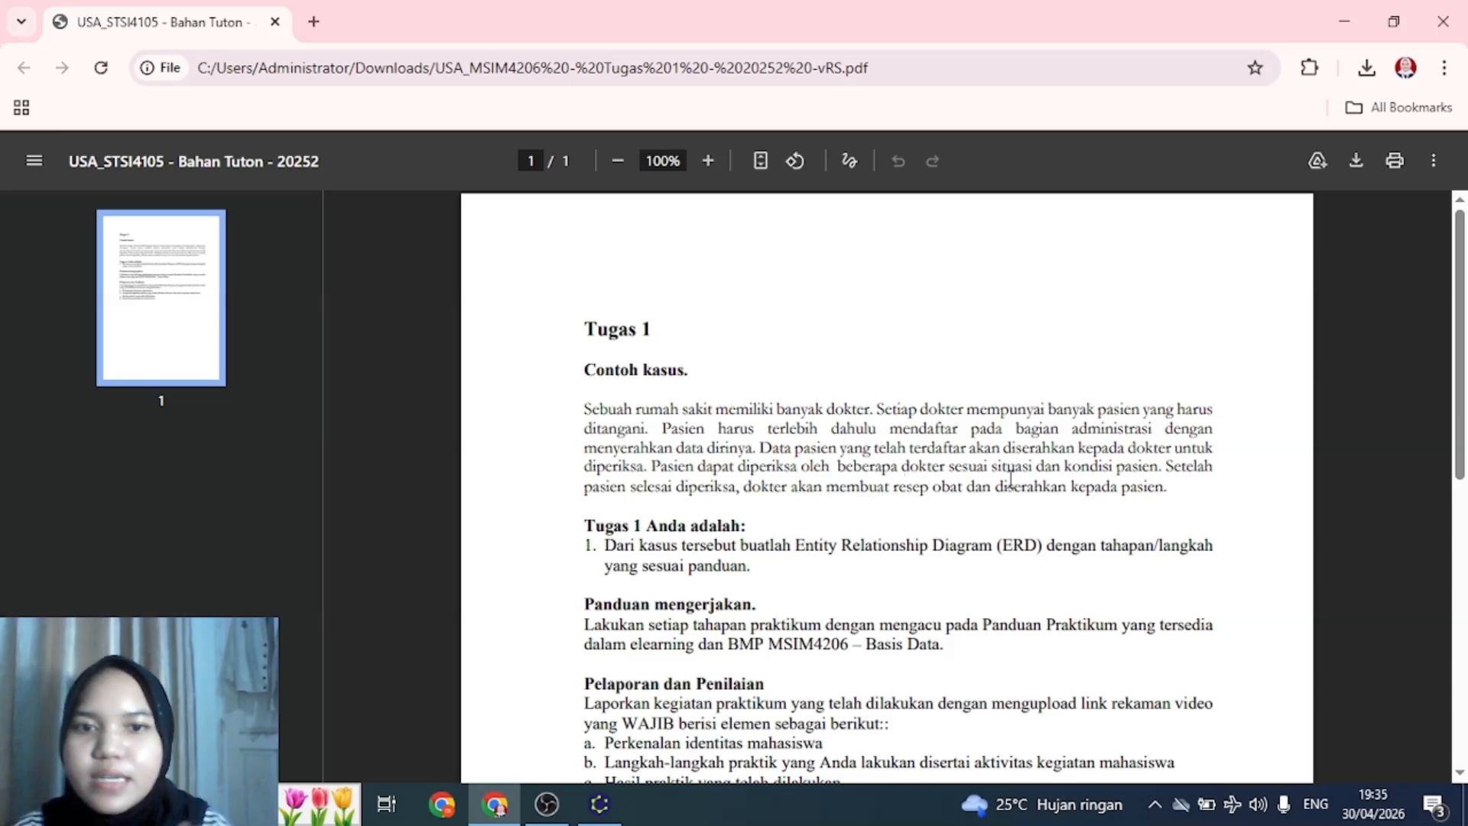
pyautogui.hotkey('alt', 'Tab')
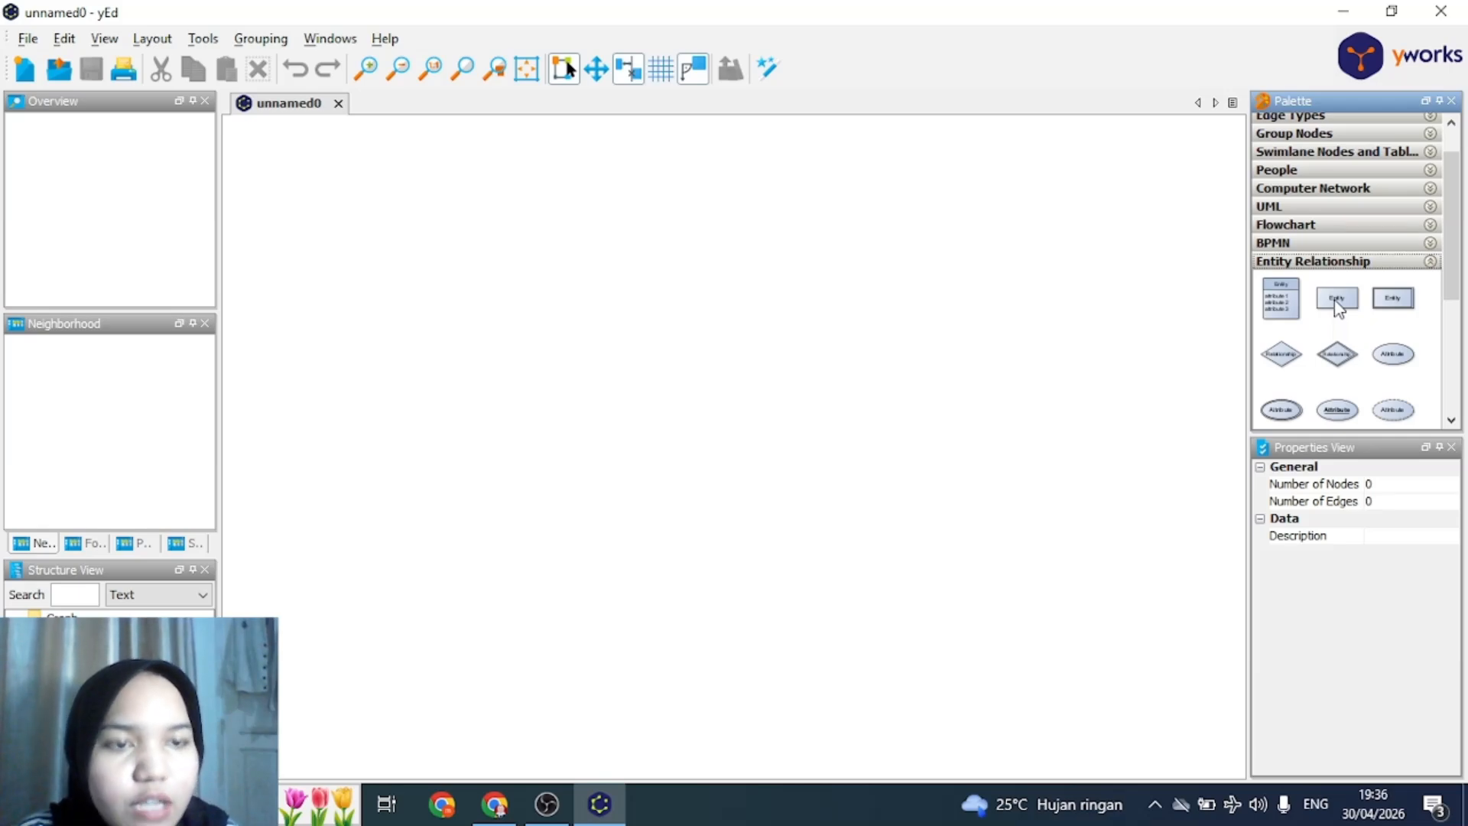
pyautogui.moveTo(1334, 300); pyautogui.dragTo(581, 327)
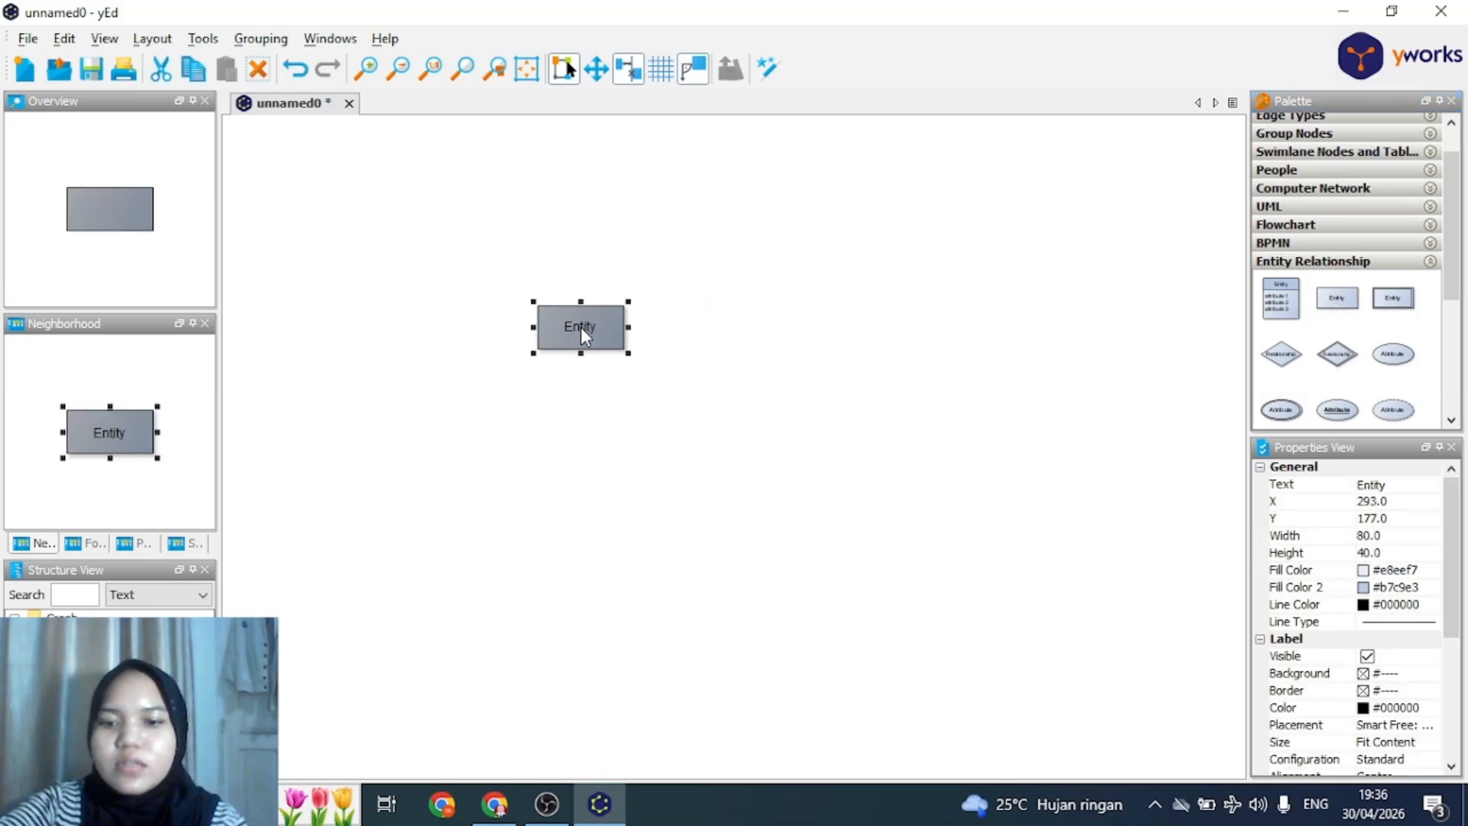
pyautogui.hotkey('ctrl', 'd')
pyautogui.hotkey('ctrl', 'd')
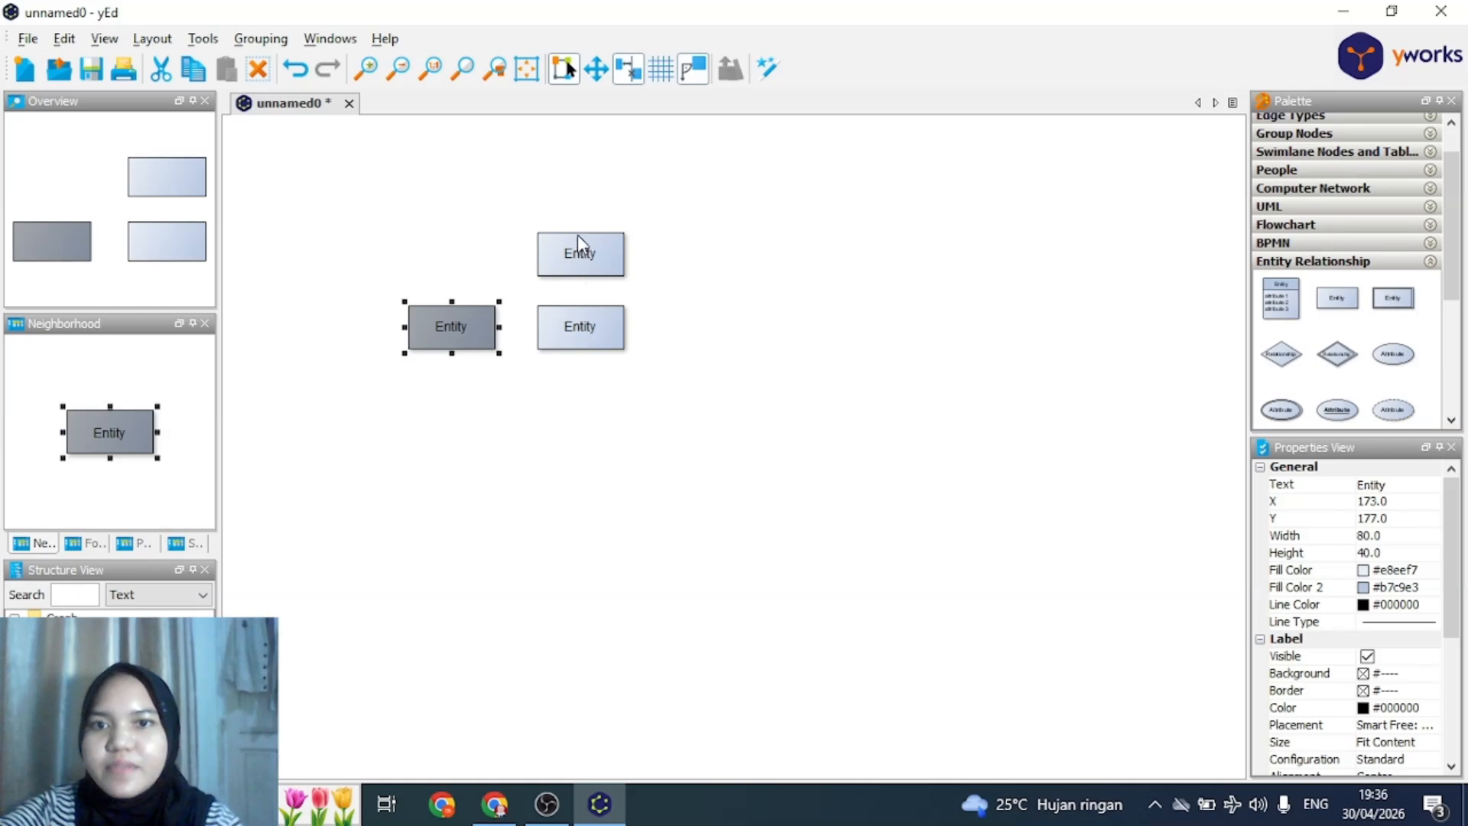
# Label the uppermost entity Administrator and enlarge its box so the text fits comfortably
pyautogui.click(578, 238)
pyautogui.doubleClick(576, 236)
pyautogui.write('Administra')
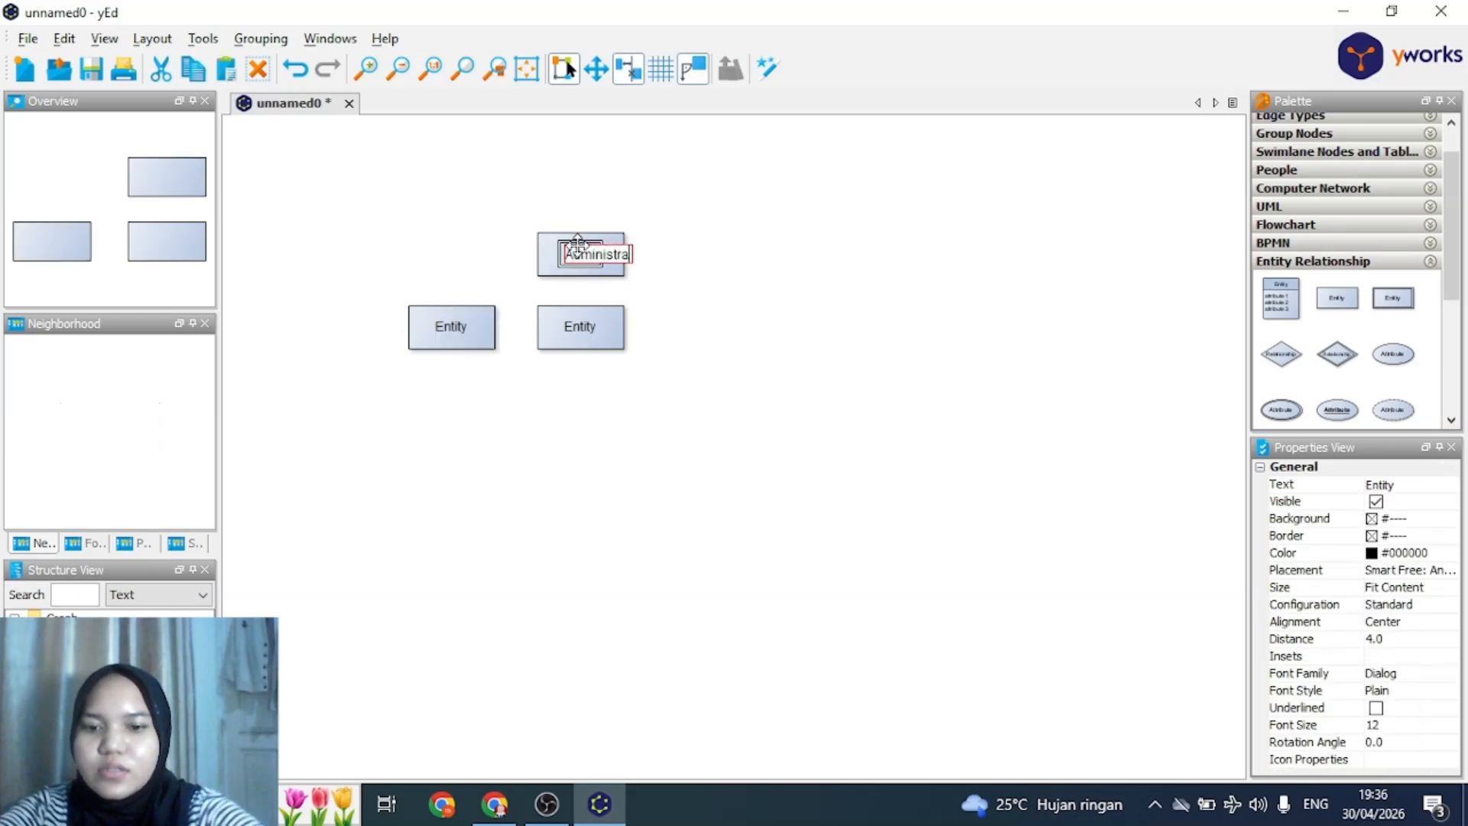
pyautogui.write('tor')
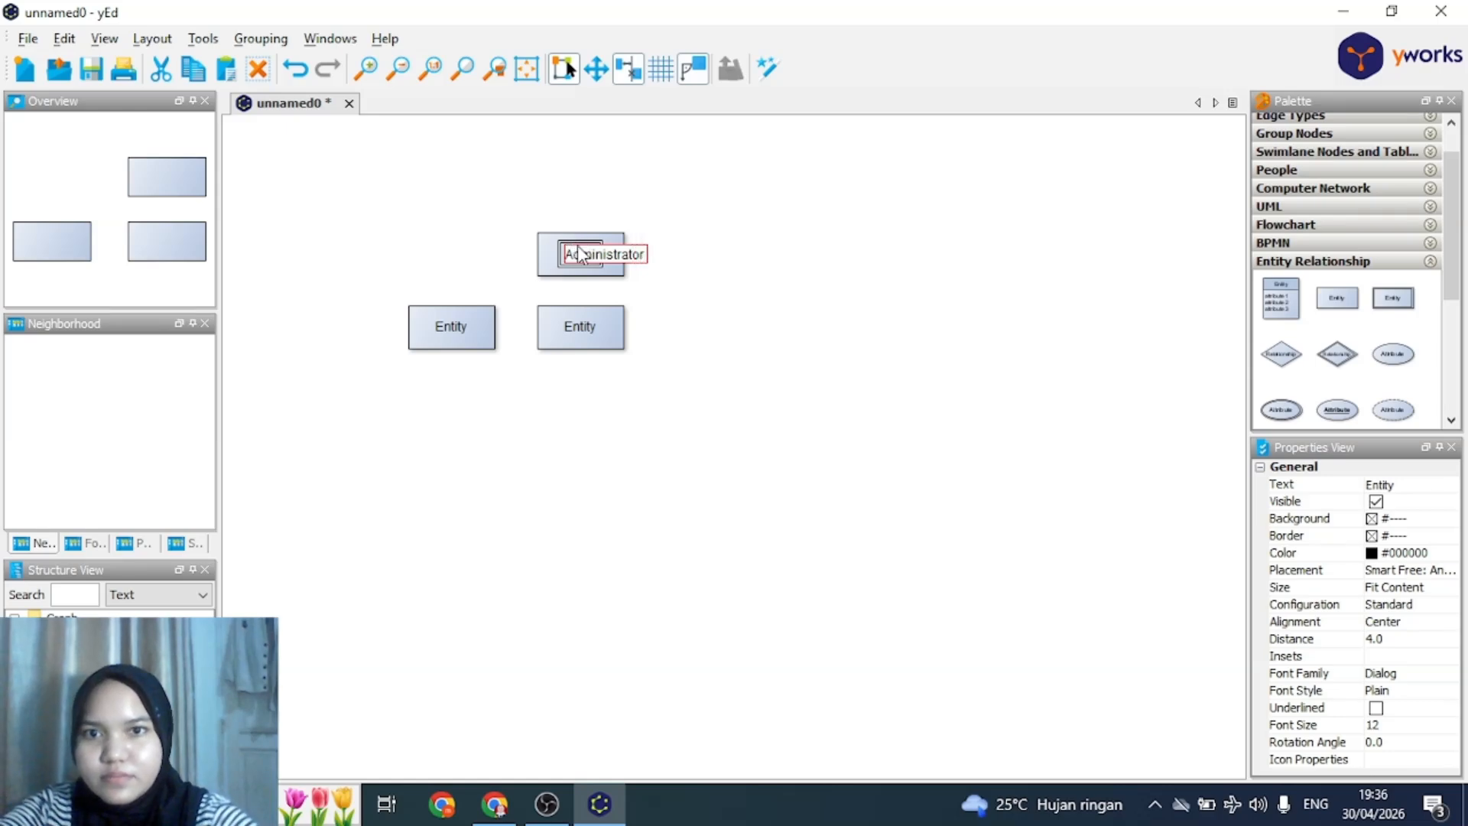
pyautogui.press('Return')
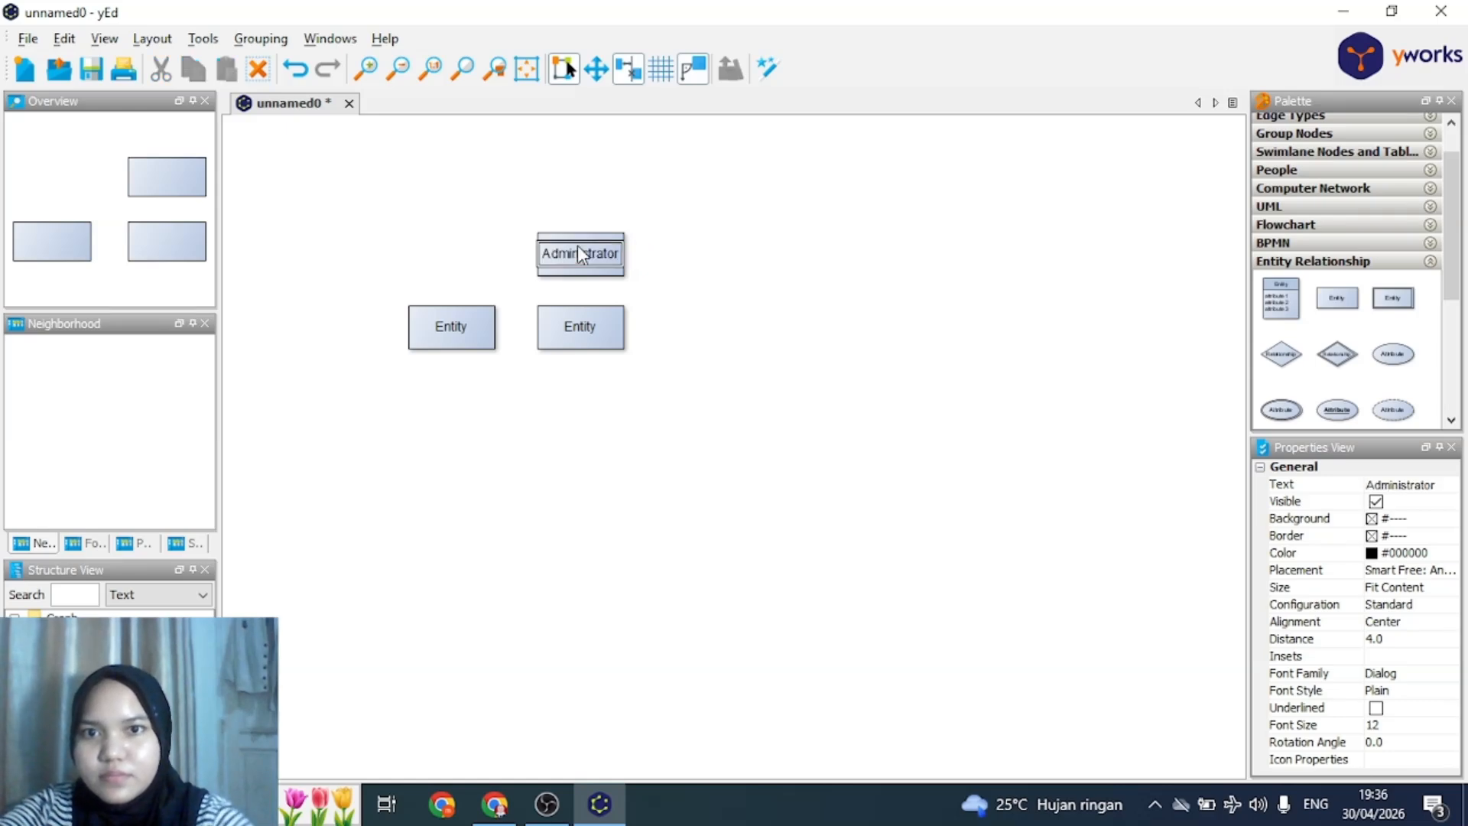
pyautogui.click(650, 279)
pyautogui.click(611, 272)
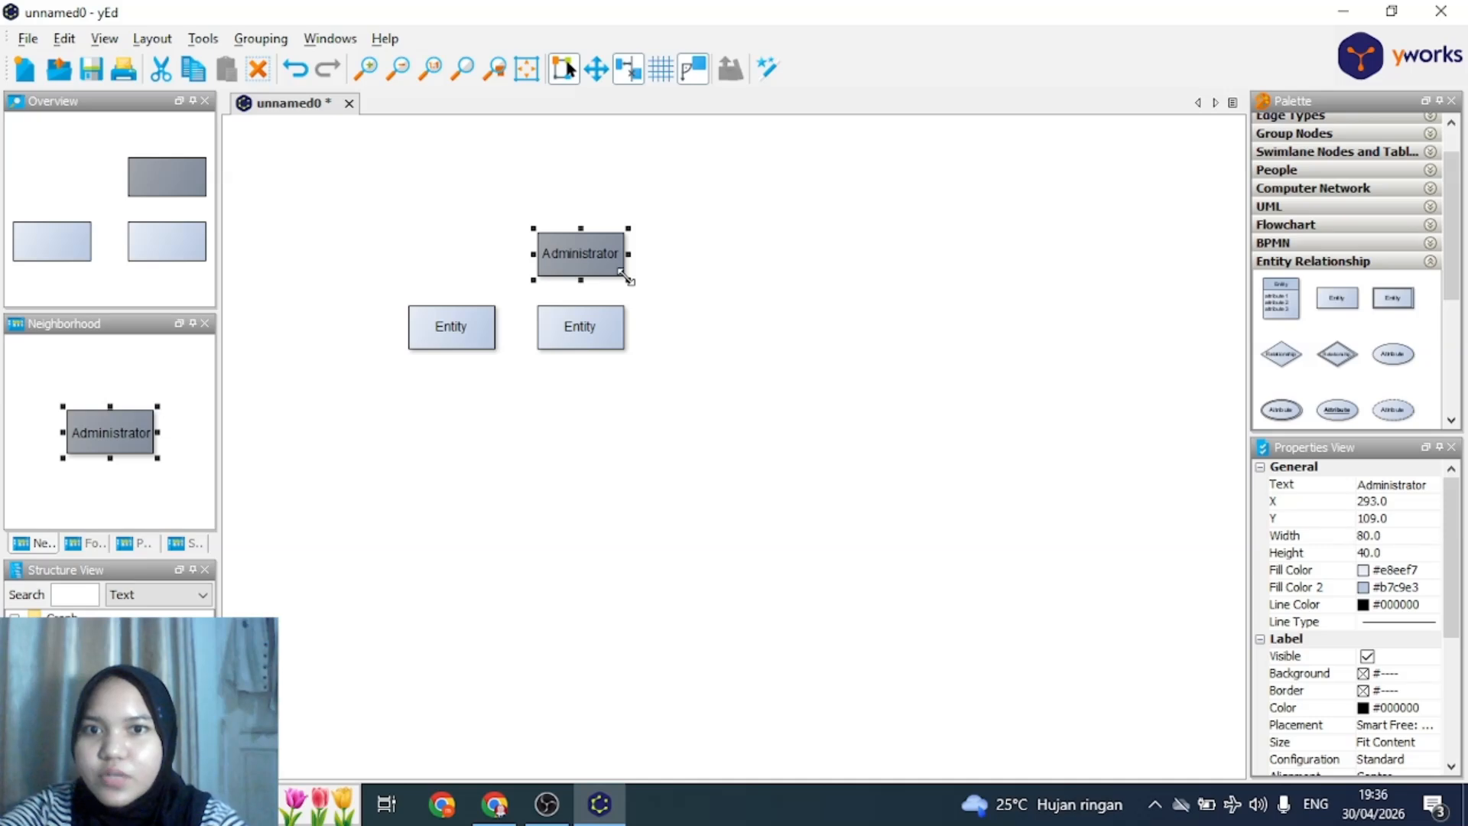
pyautogui.moveTo(628, 279); pyautogui.dragTo(653, 296)
# Label the leftmost entity Dokter
pyautogui.click(482, 327)
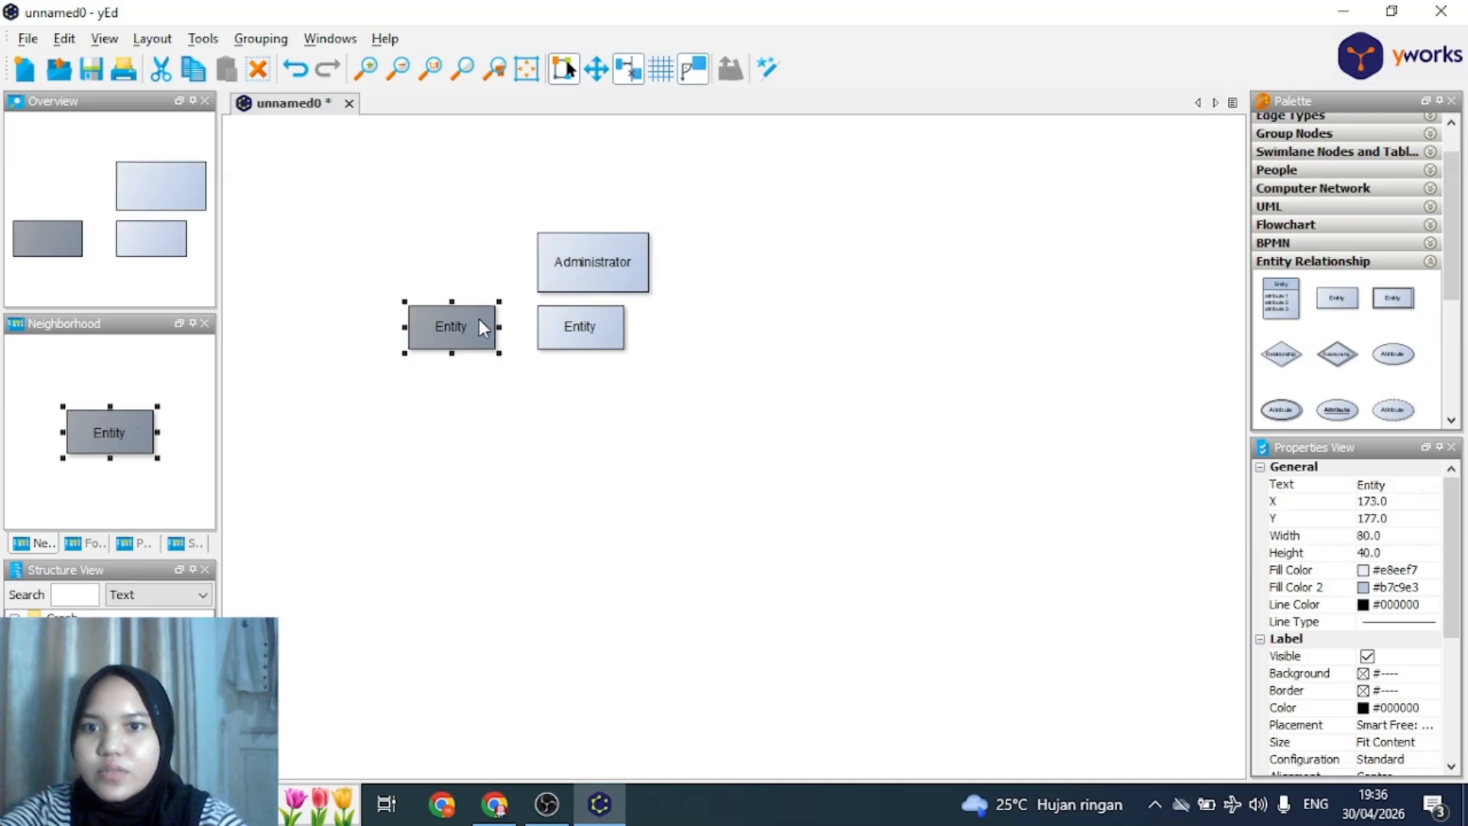
pyautogui.doubleClick(445, 325)
pyautogui.press('BackSpace')
pyautogui.write('Dokter')
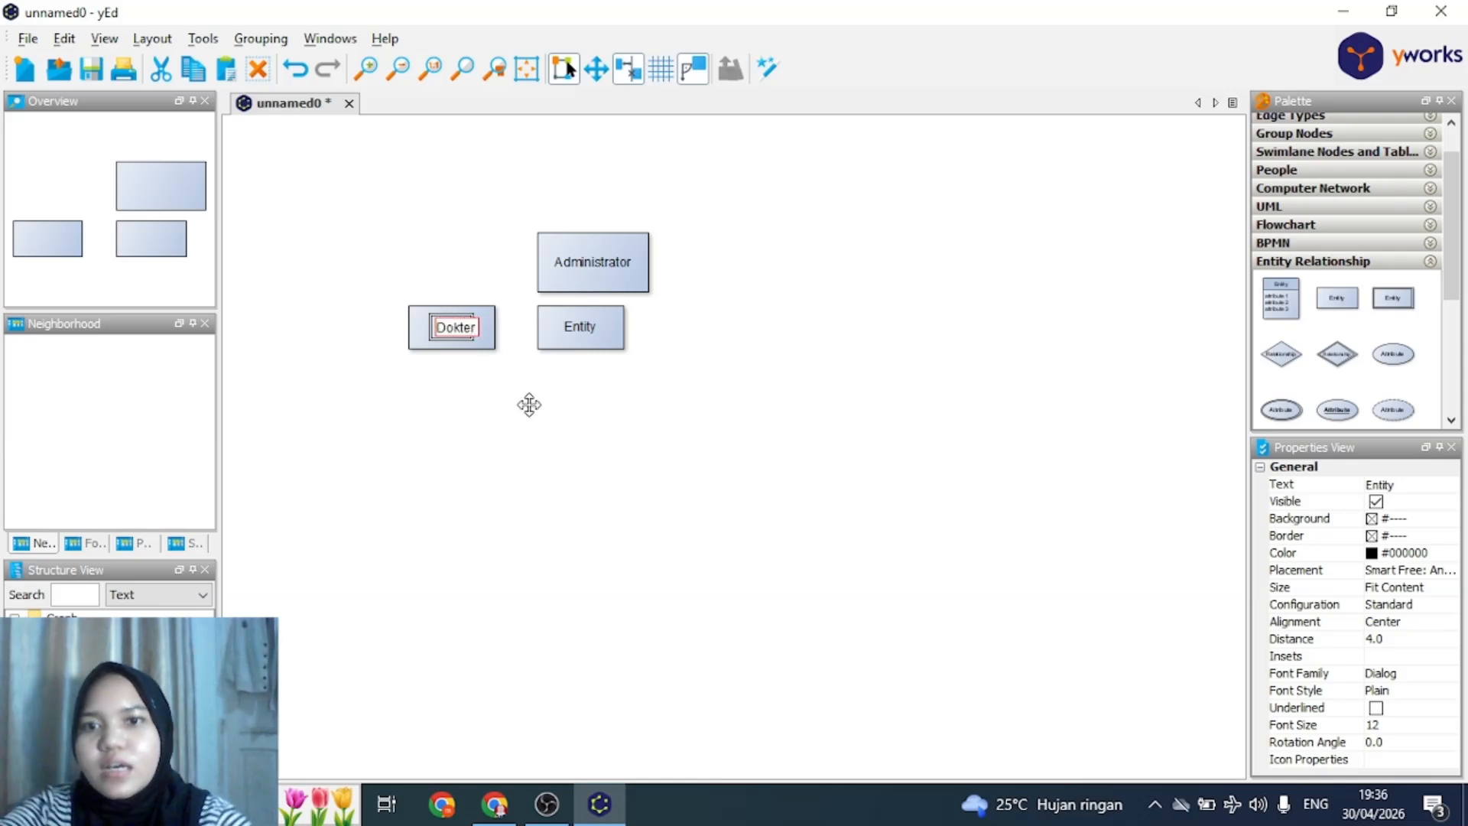
# Label the remaining entity below Administrator Pasien
pyautogui.doubleClick(592, 335)
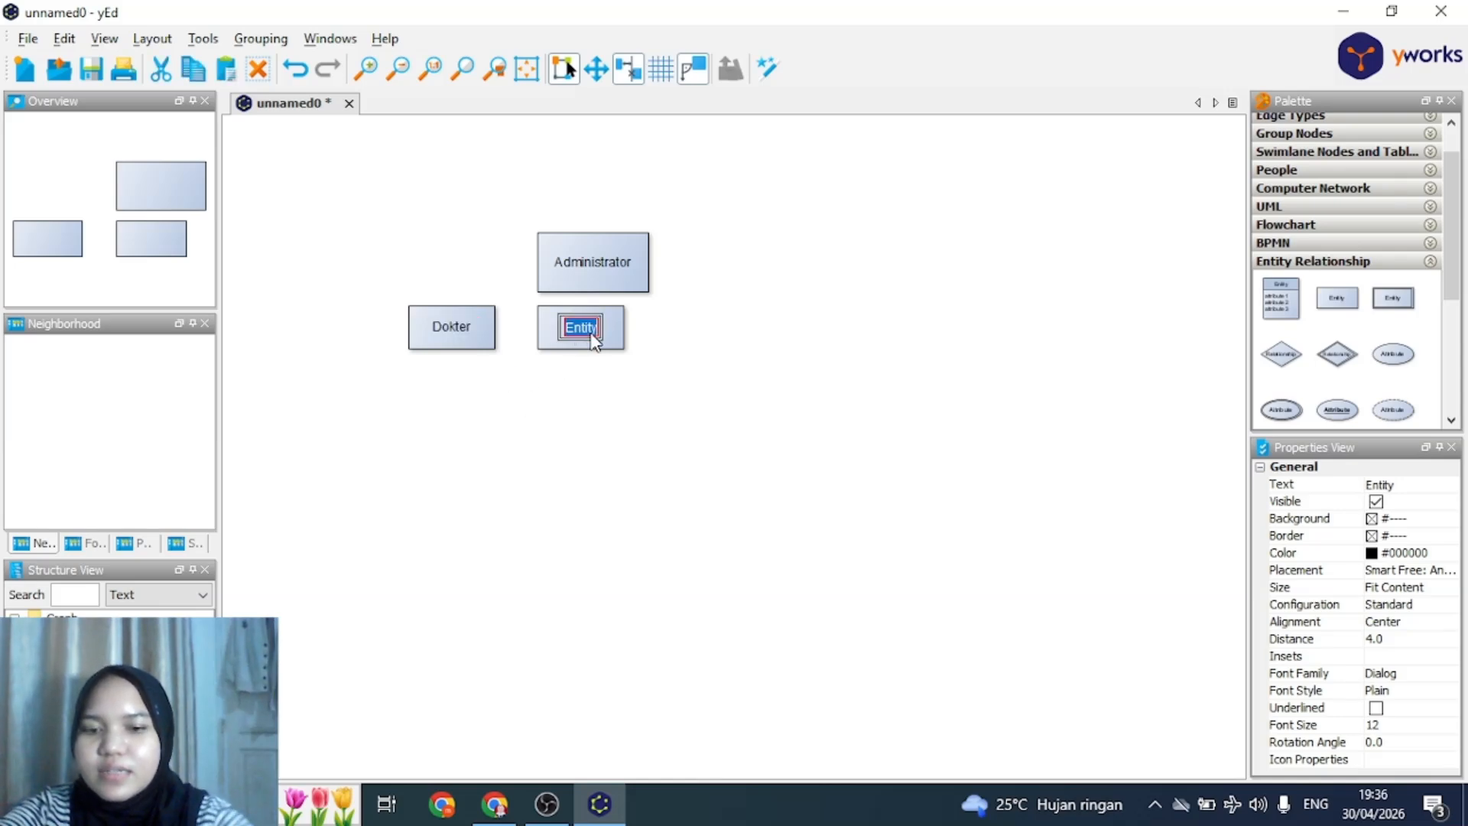
pyautogui.press('BackSpace')
pyautogui.write('Pasie')
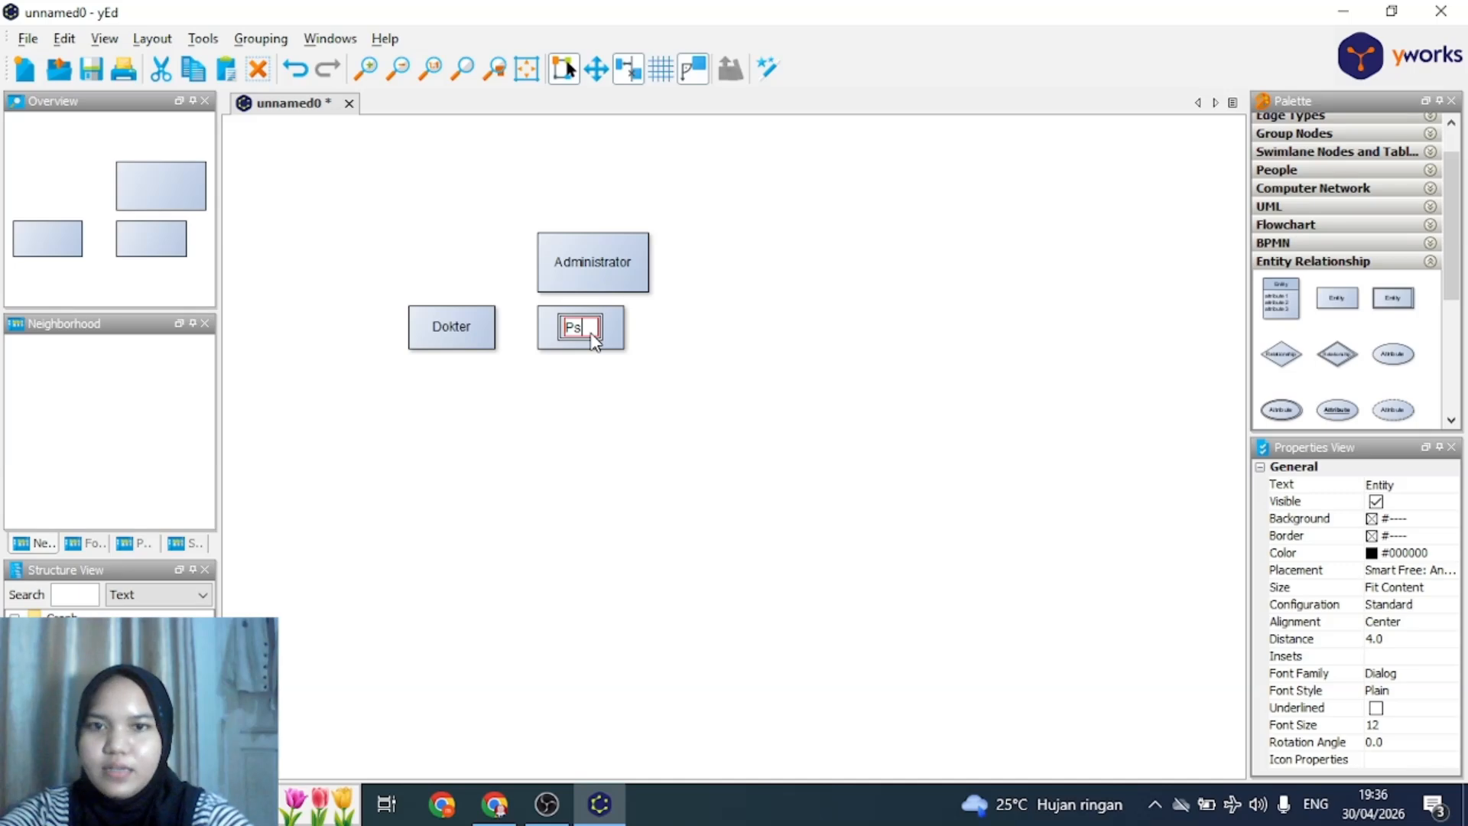
pyautogui.write('n')
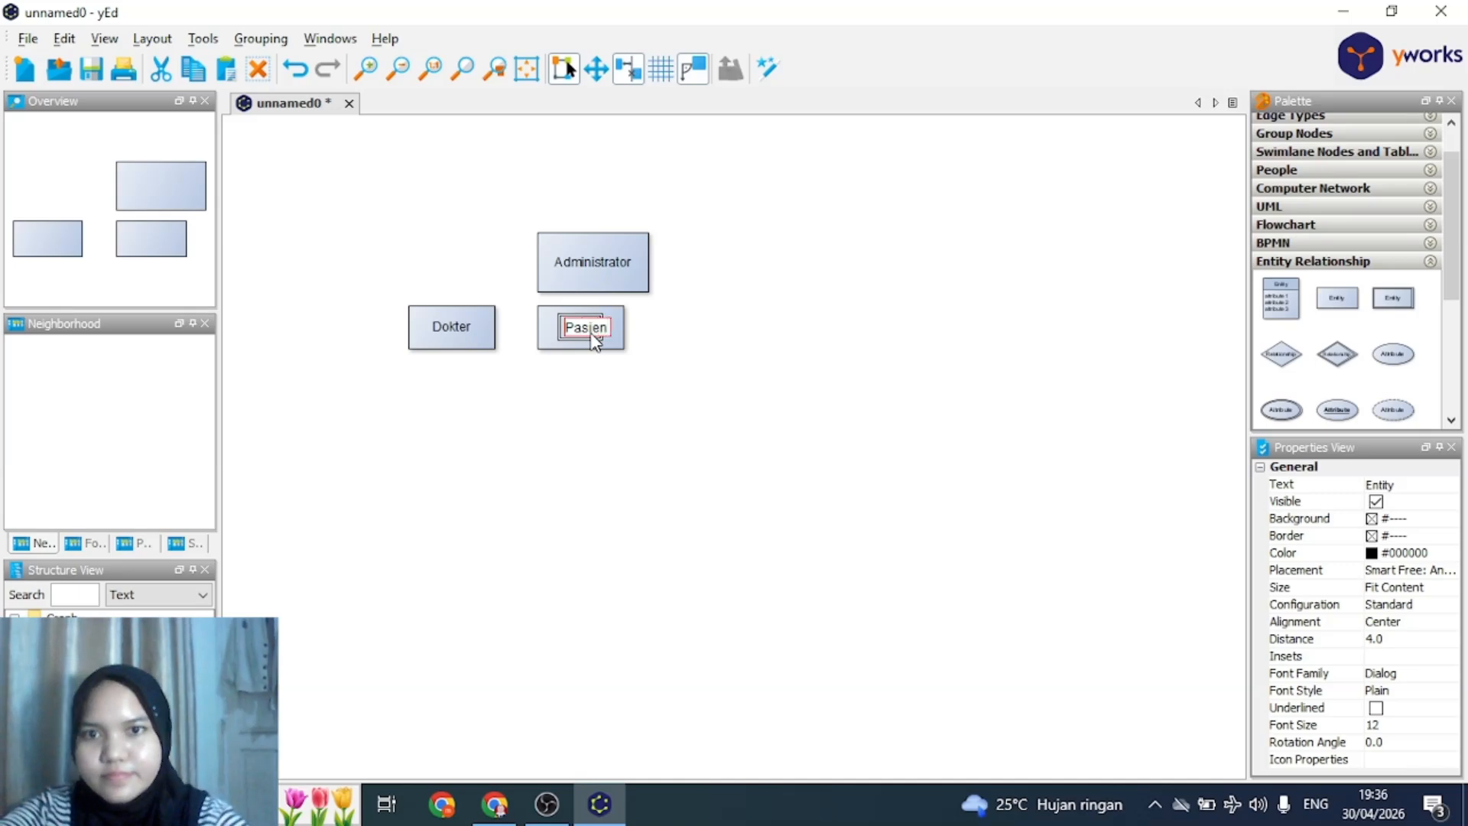
pyautogui.press('Return')
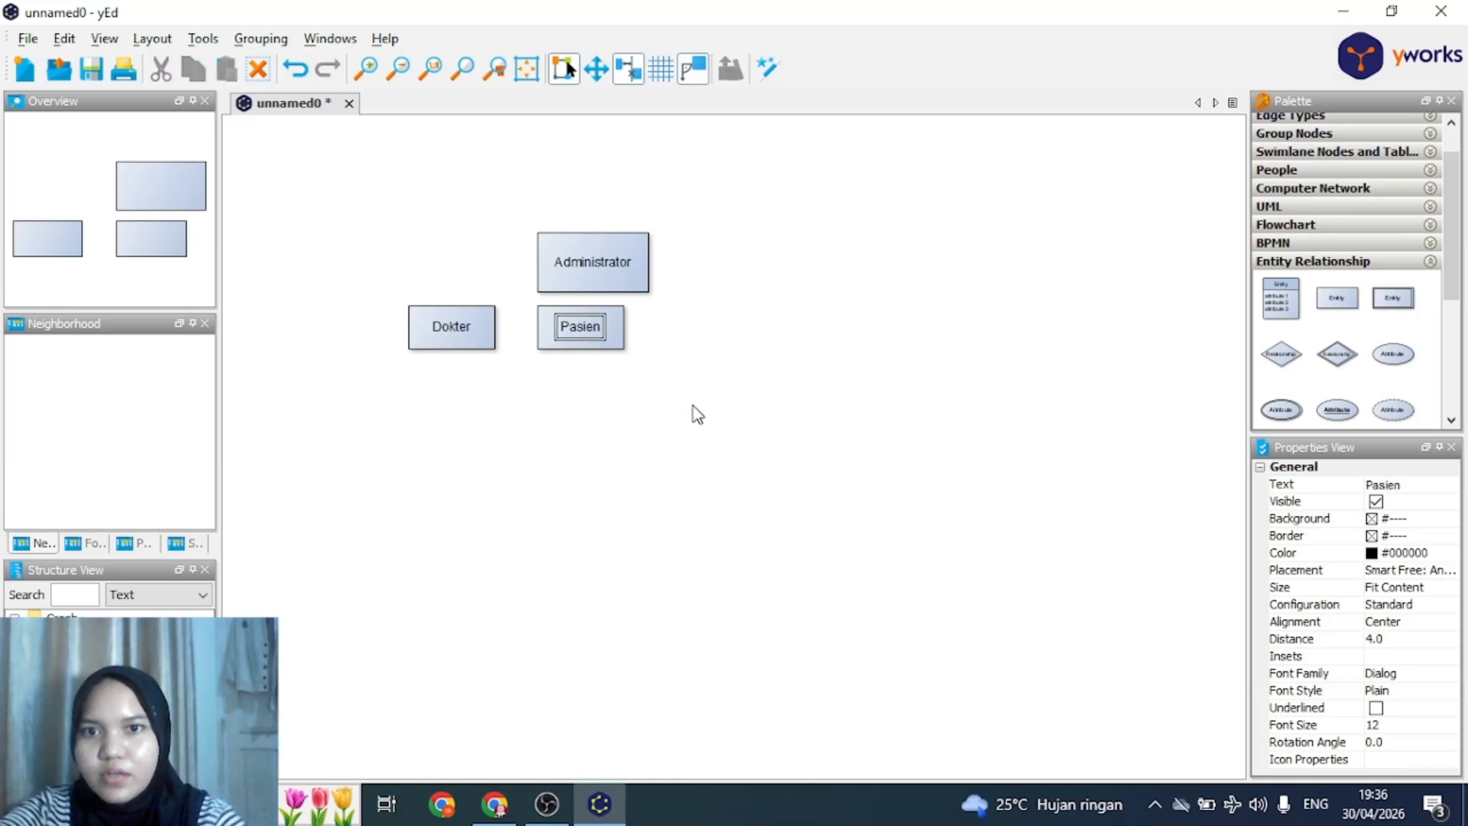
# Enlarge the Dokter and Pasien entities to about 103 by 55 and spread them out below Administrator, Dokter left and Pasien right
pyautogui.click(449, 320)
pyautogui.moveTo(499, 352); pyautogui.dragTo(521, 372)
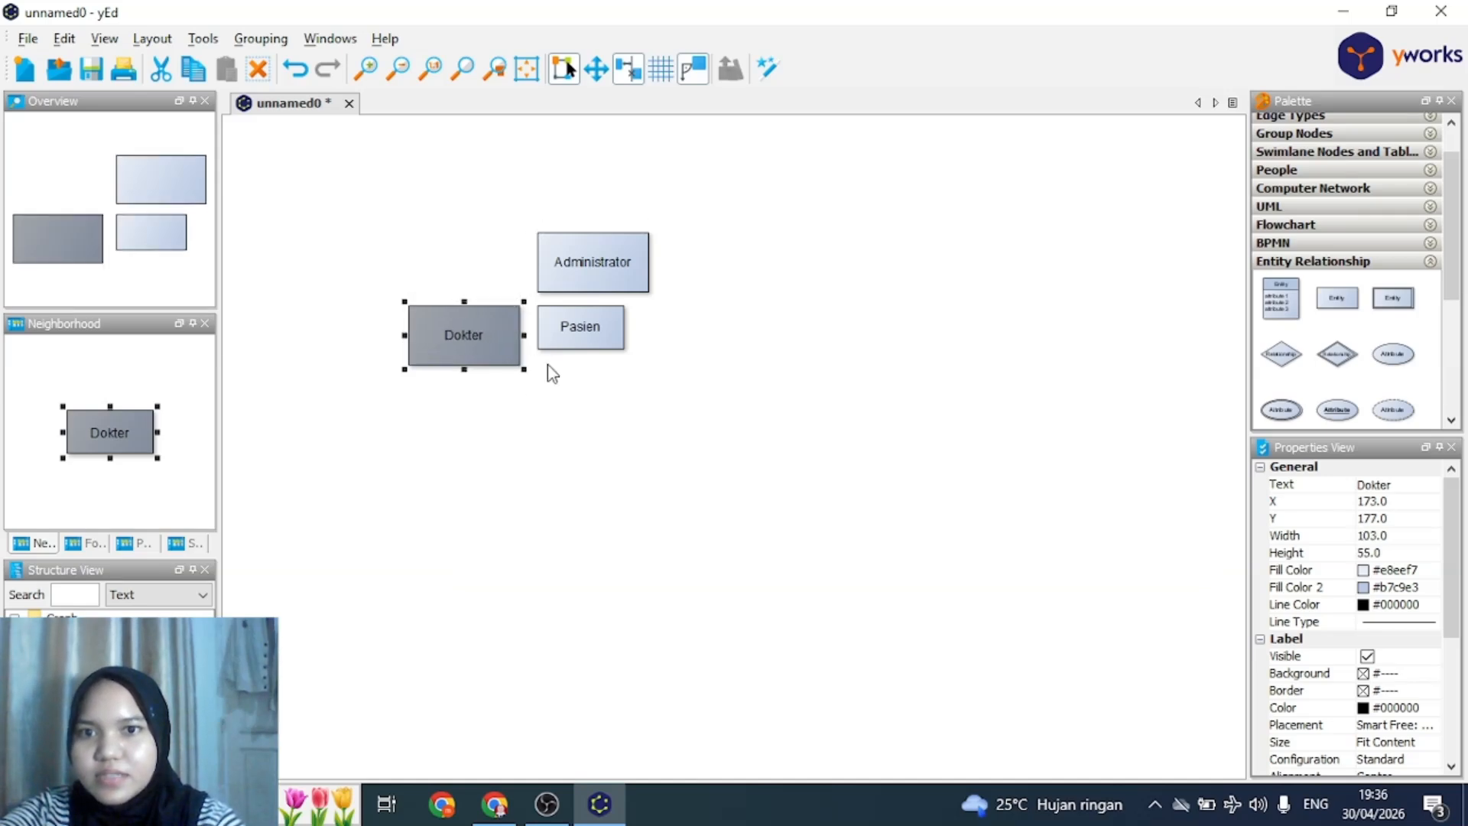
pyautogui.click(609, 338)
pyautogui.moveTo(628, 352); pyautogui.dragTo(662, 377)
pyautogui.moveTo(581, 343); pyautogui.dragTo(711, 392)
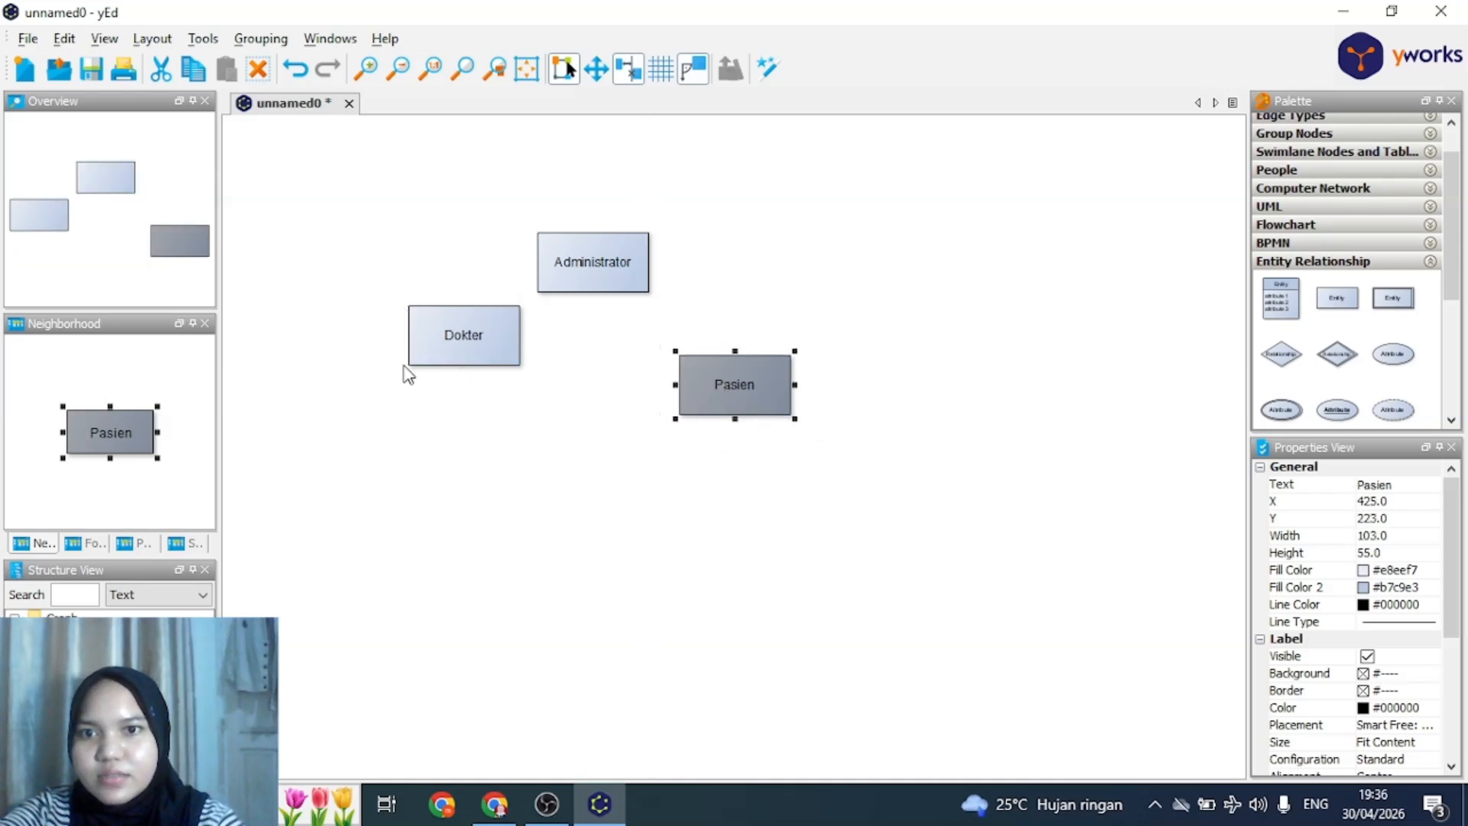
pyautogui.hotkey('alt', 'Tab')
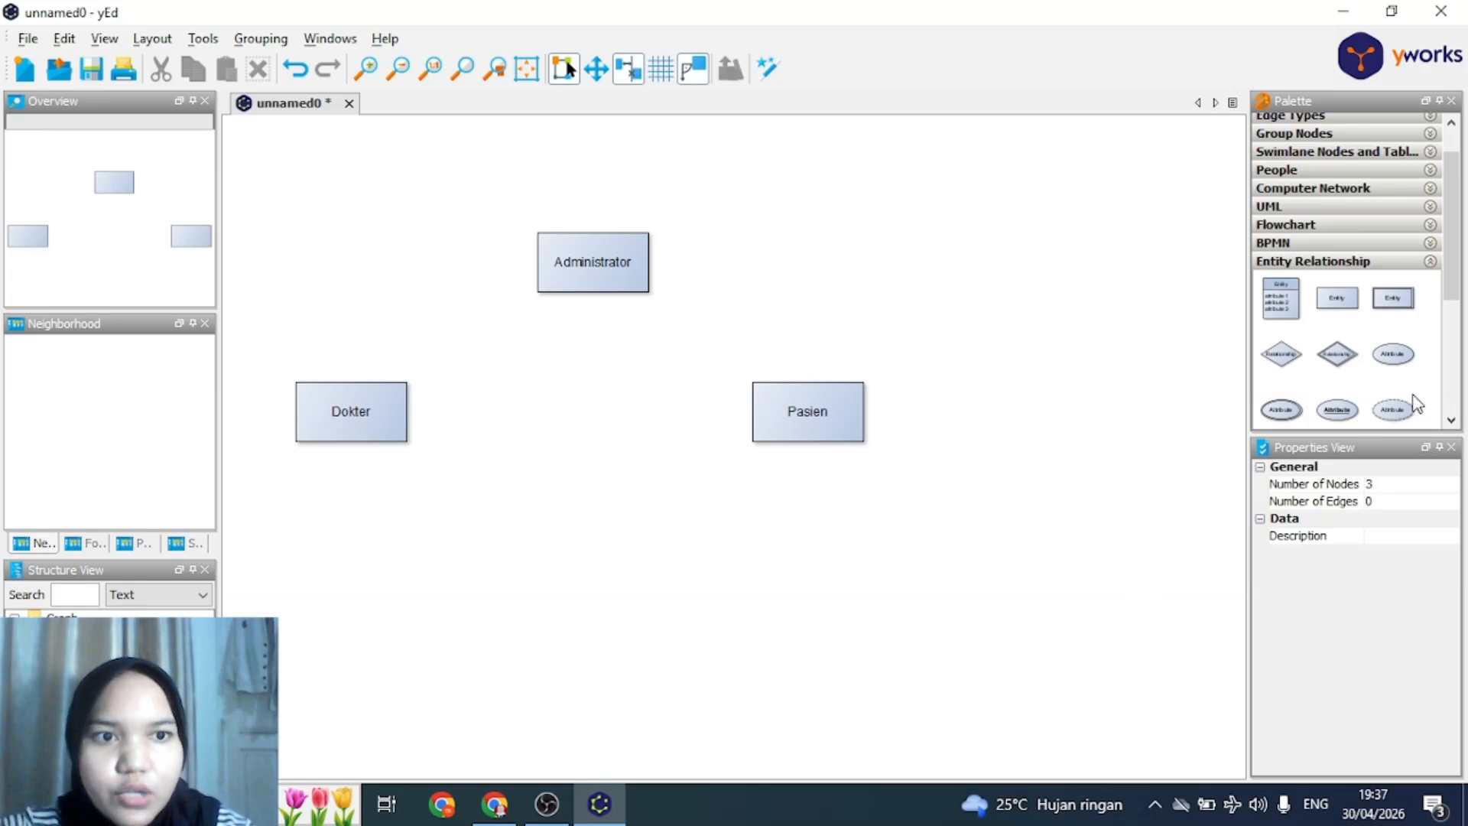
# Add an Attribute ellipse from the Entity Relationship shapes, duplicate it twice, and arrange the three around the Administrator entity
pyautogui.click(1394, 355)
pyautogui.moveTo(1394, 367); pyautogui.dragTo(463, 186)
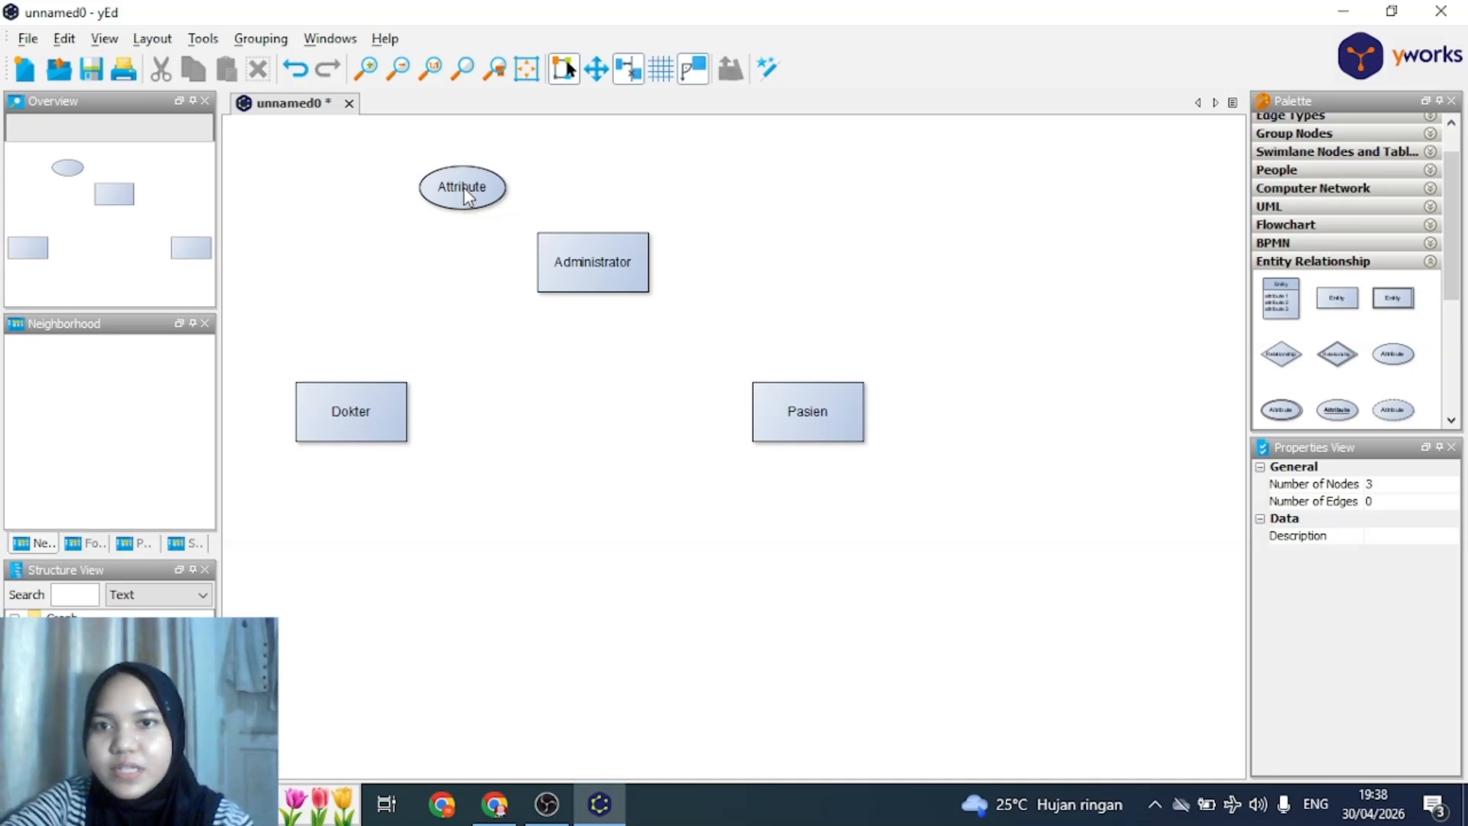
pyautogui.click(463, 186)
pyautogui.hotkey('ctrl', 'd')
pyautogui.hotkey('ctrl', 'd')
pyautogui.moveTo(683, 410); pyautogui.dragTo(616, 165)
pyautogui.click(819, 325)
pyautogui.moveTo(818, 323); pyautogui.dragTo(747, 212)
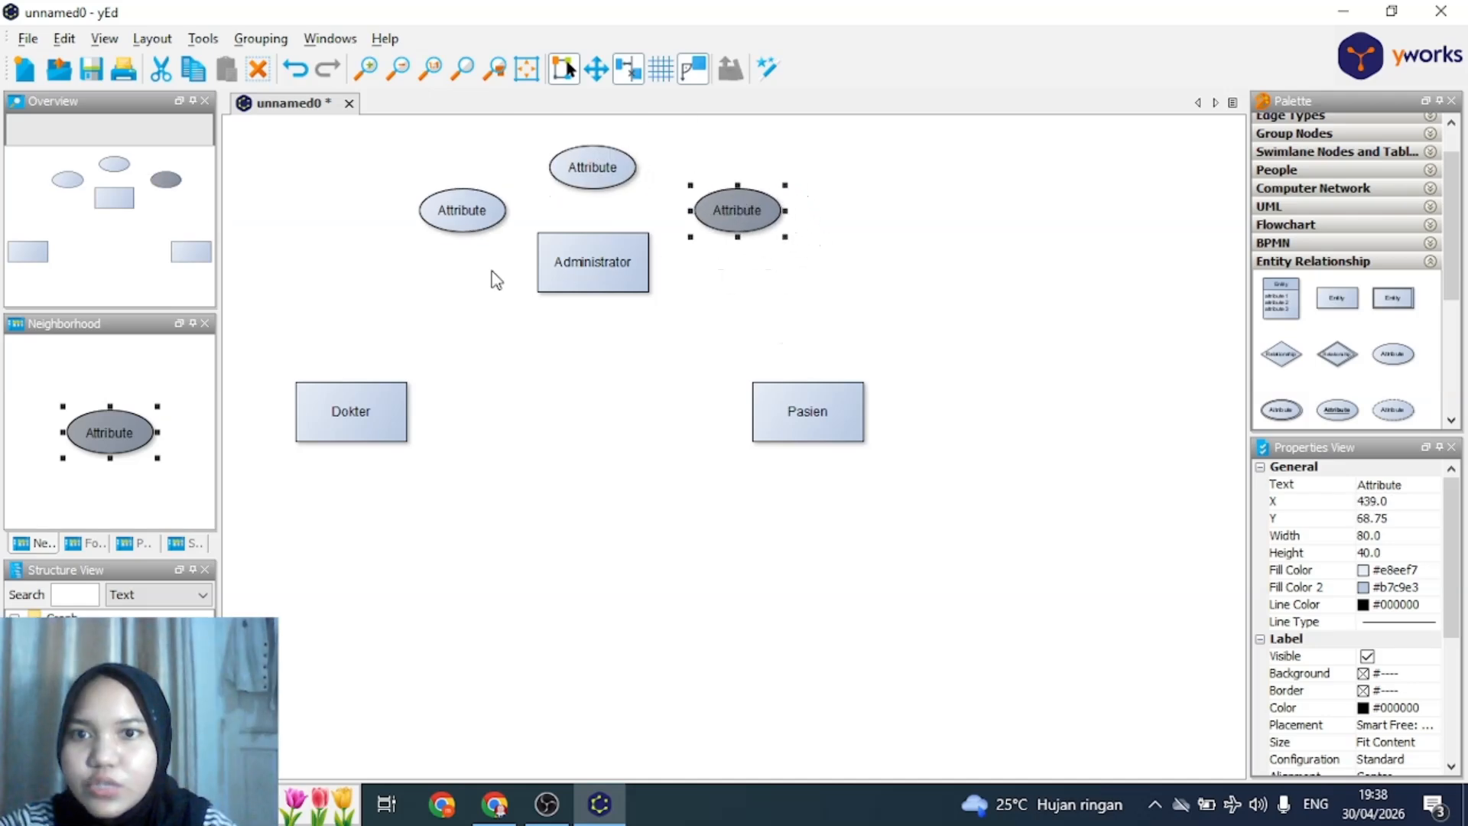
# Label the attribute at the upper left of Administrator id_admin
pyautogui.doubleClick(458, 219)
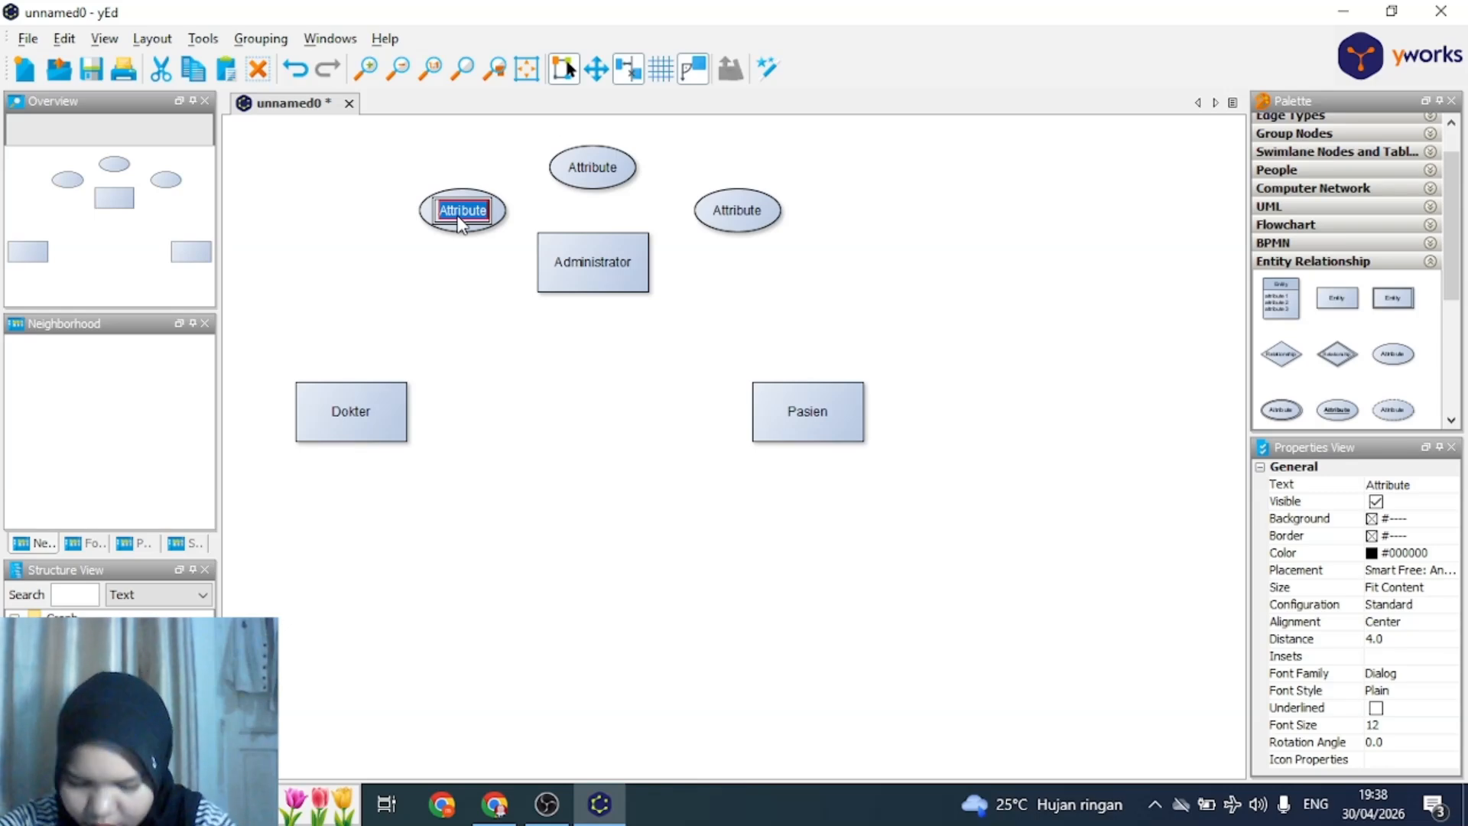
pyautogui.write('id_admin')
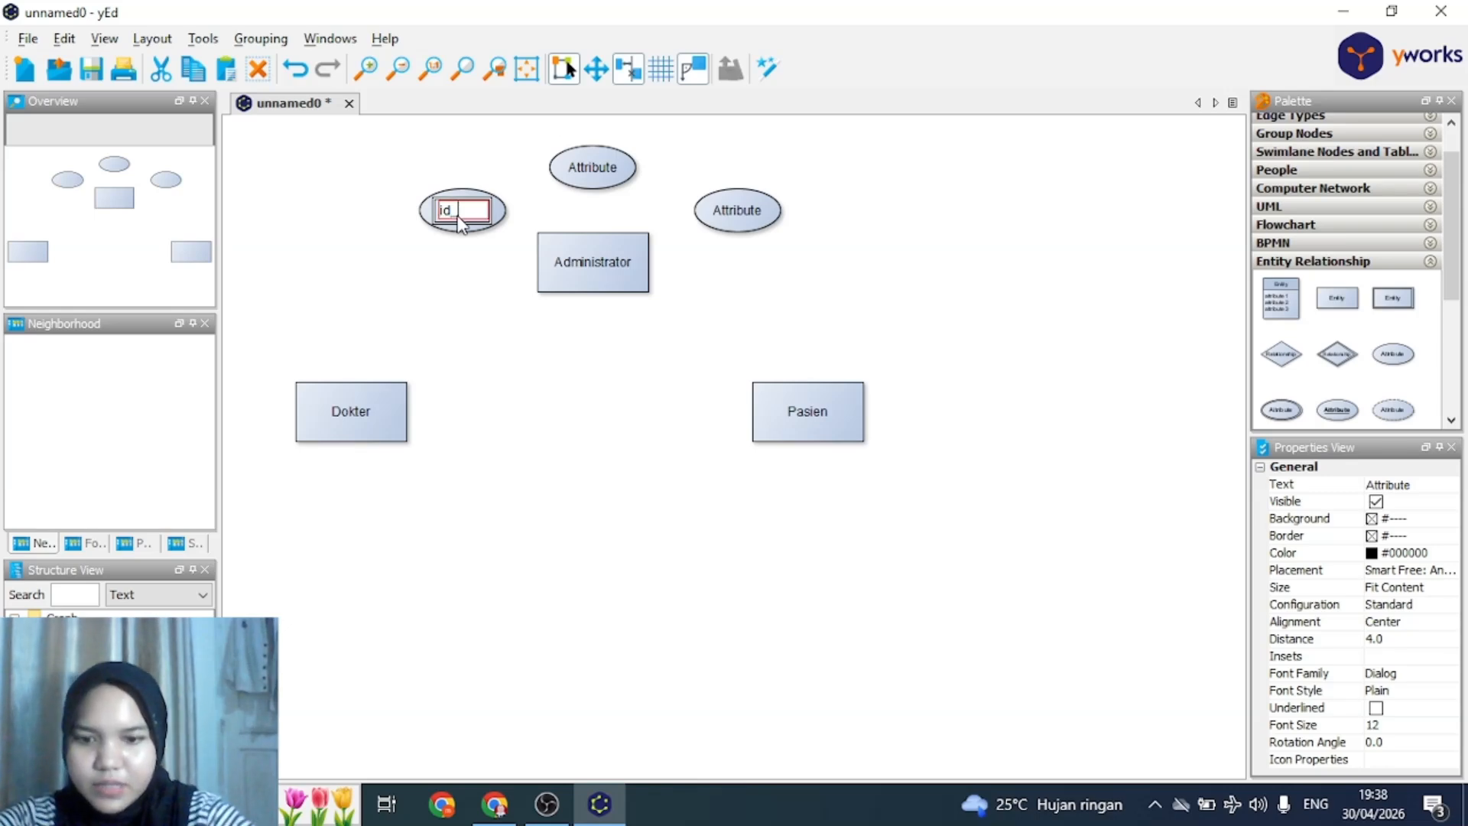
pyautogui.press('Return')
# Underline the id_admin label at the upper left of Administrator
pyautogui.doubleClick(474, 219)
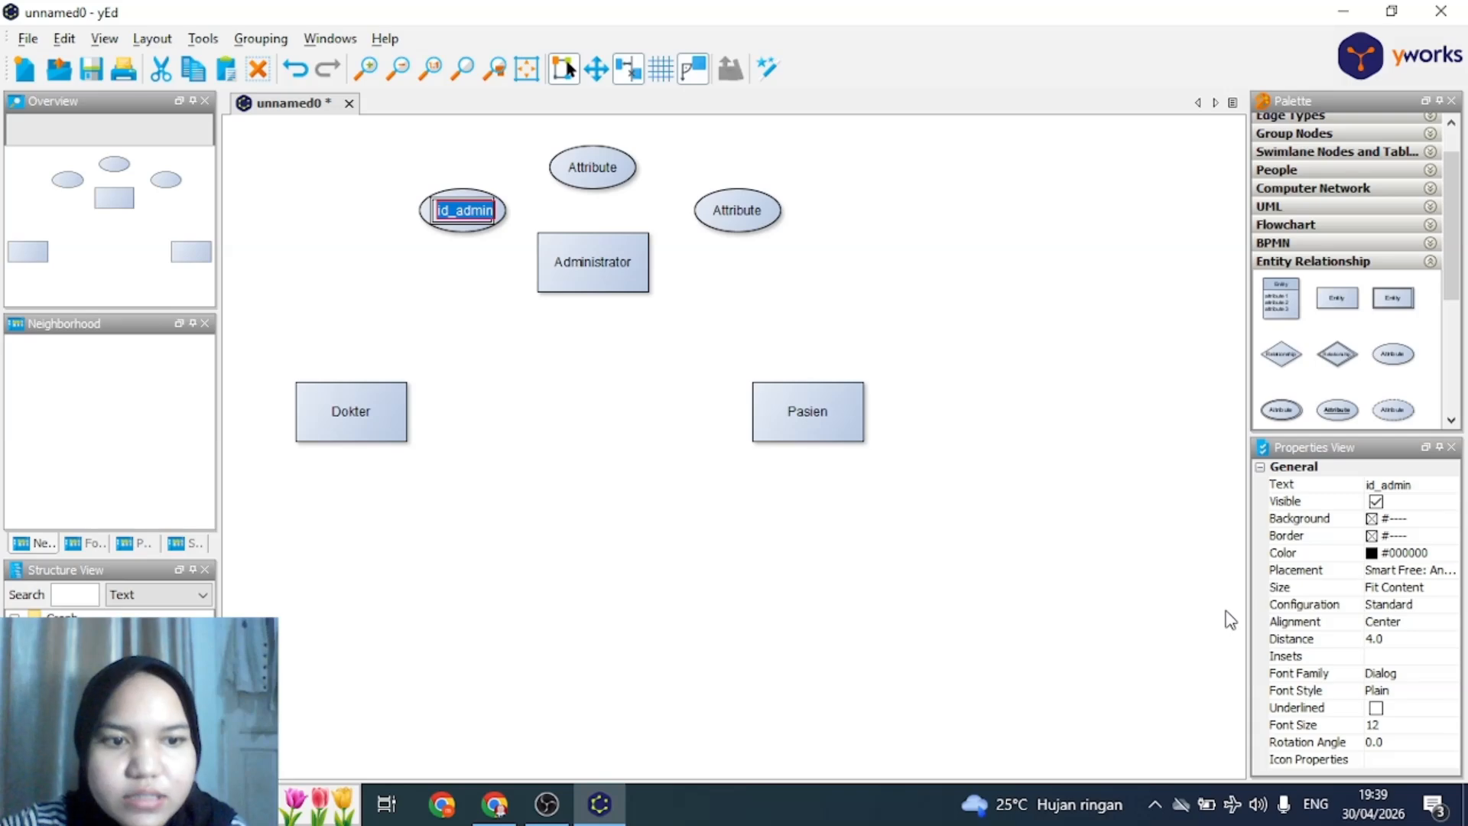
pyautogui.click(1376, 707)
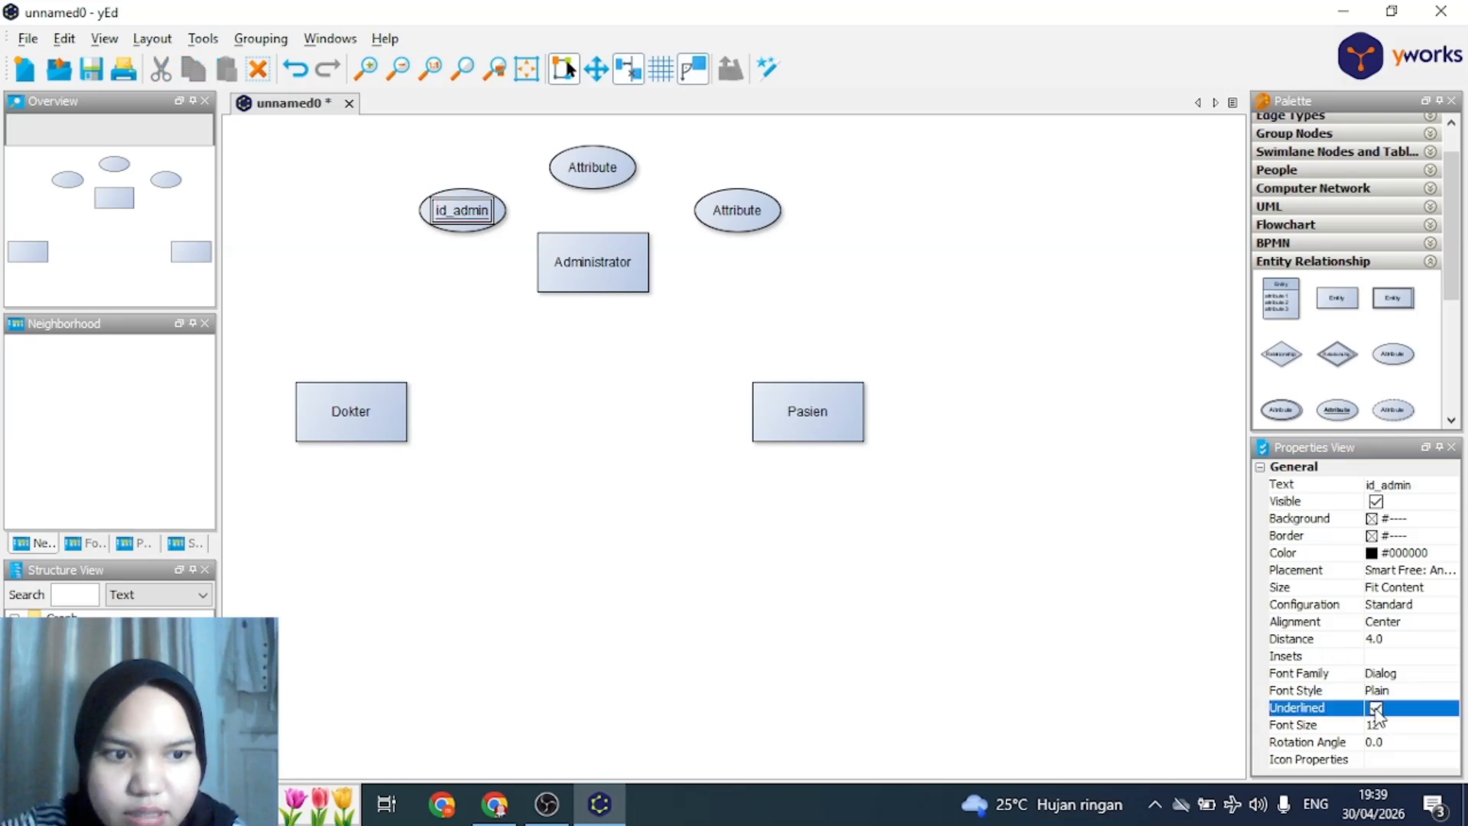
pyautogui.click(907, 562)
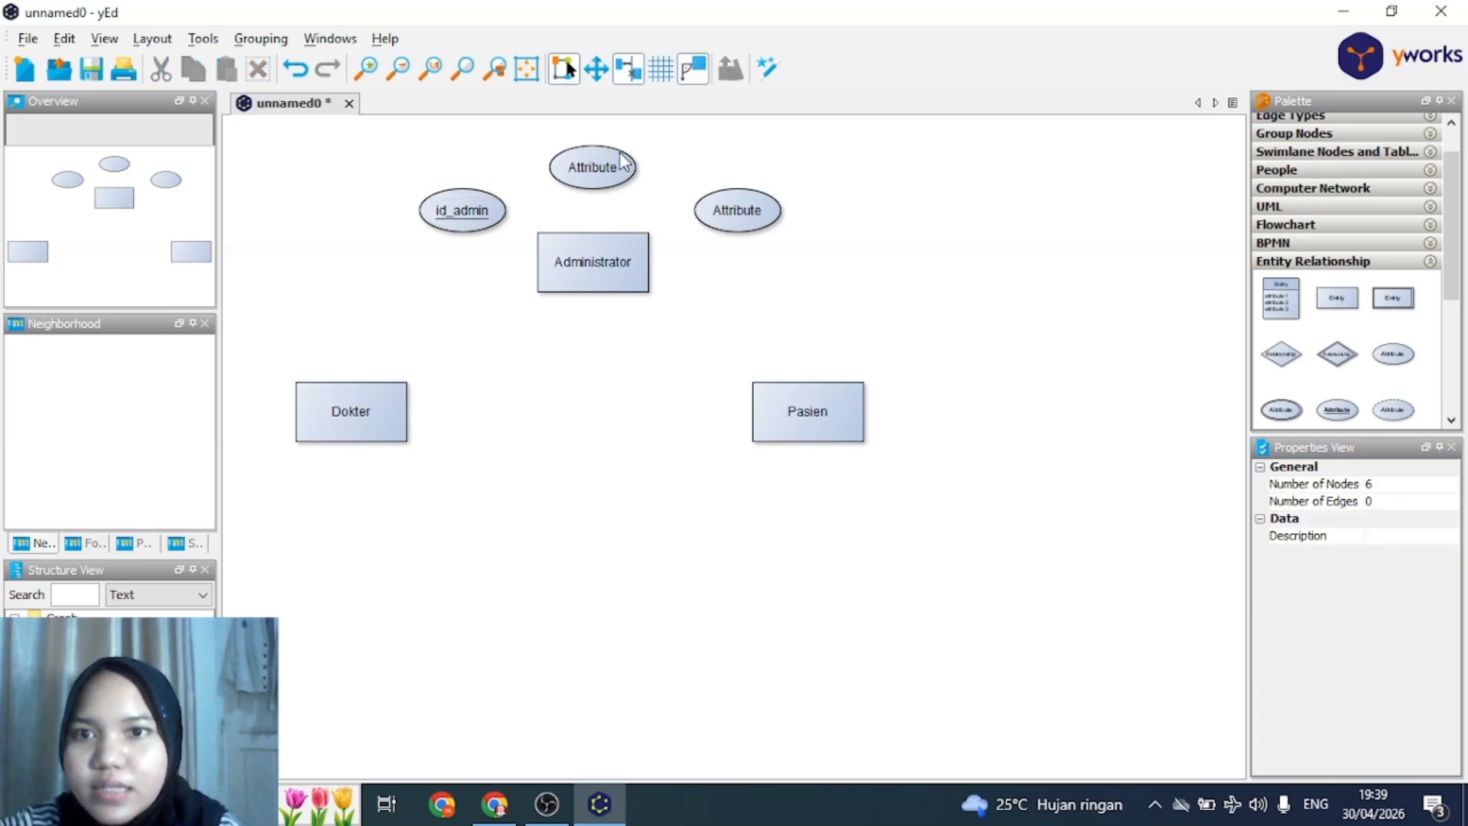
# Label the attribute above Administrator nama_admin and enlarge its ellipse to about 91.5 by 46
pyautogui.click(598, 167)
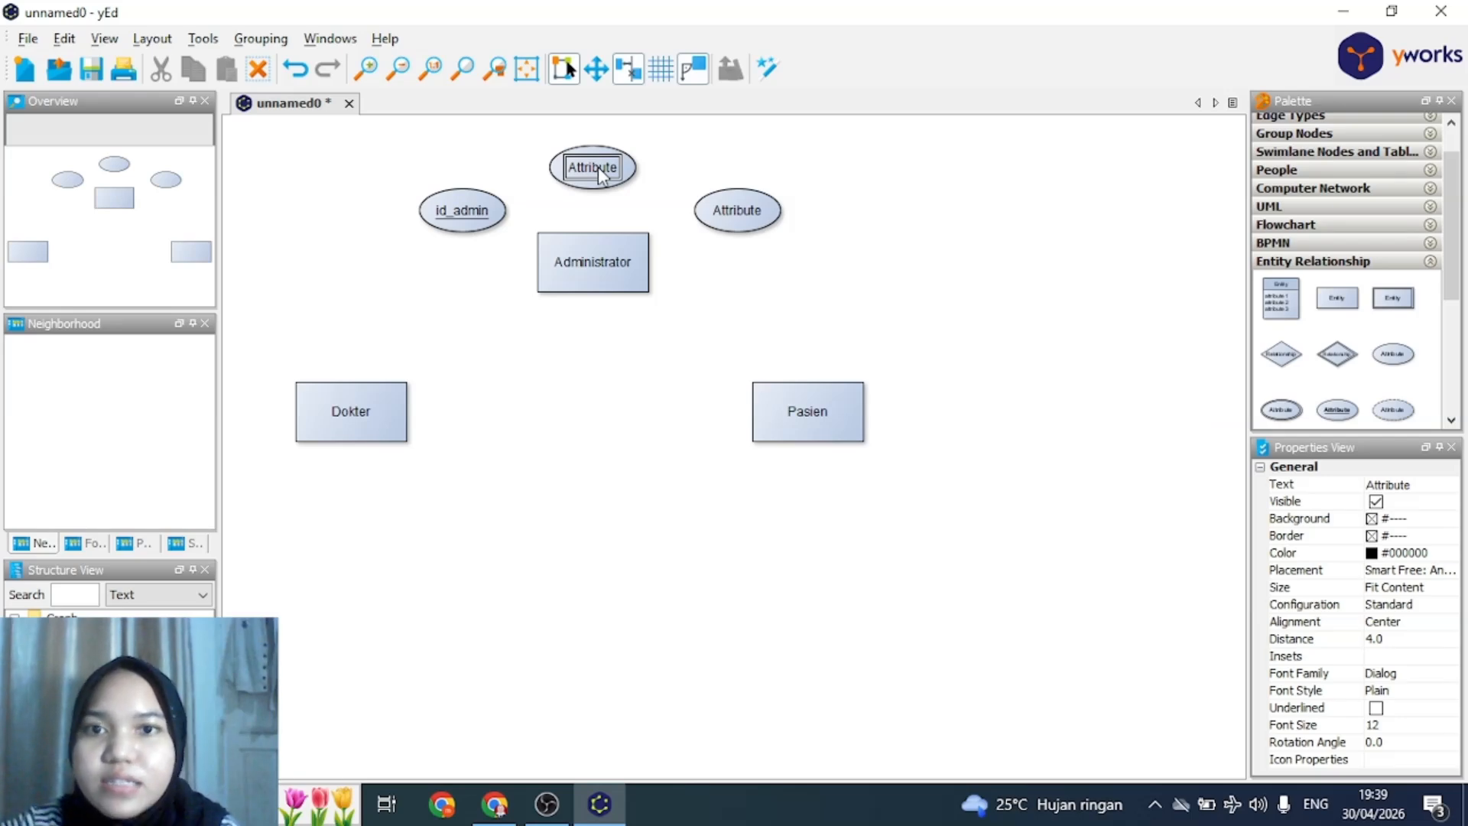
pyautogui.doubleClick(598, 167)
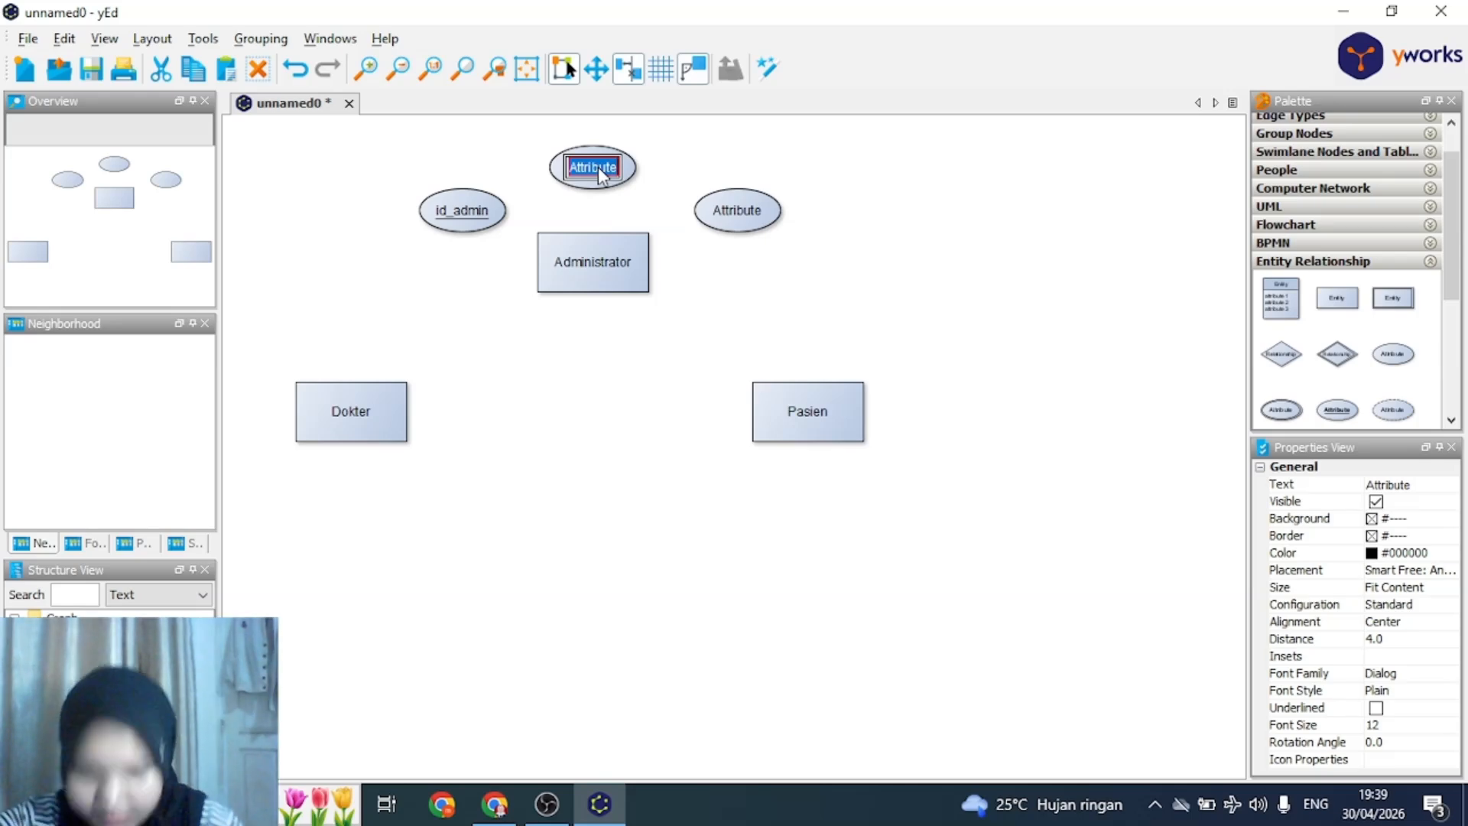
pyautogui.write('nama_admin')
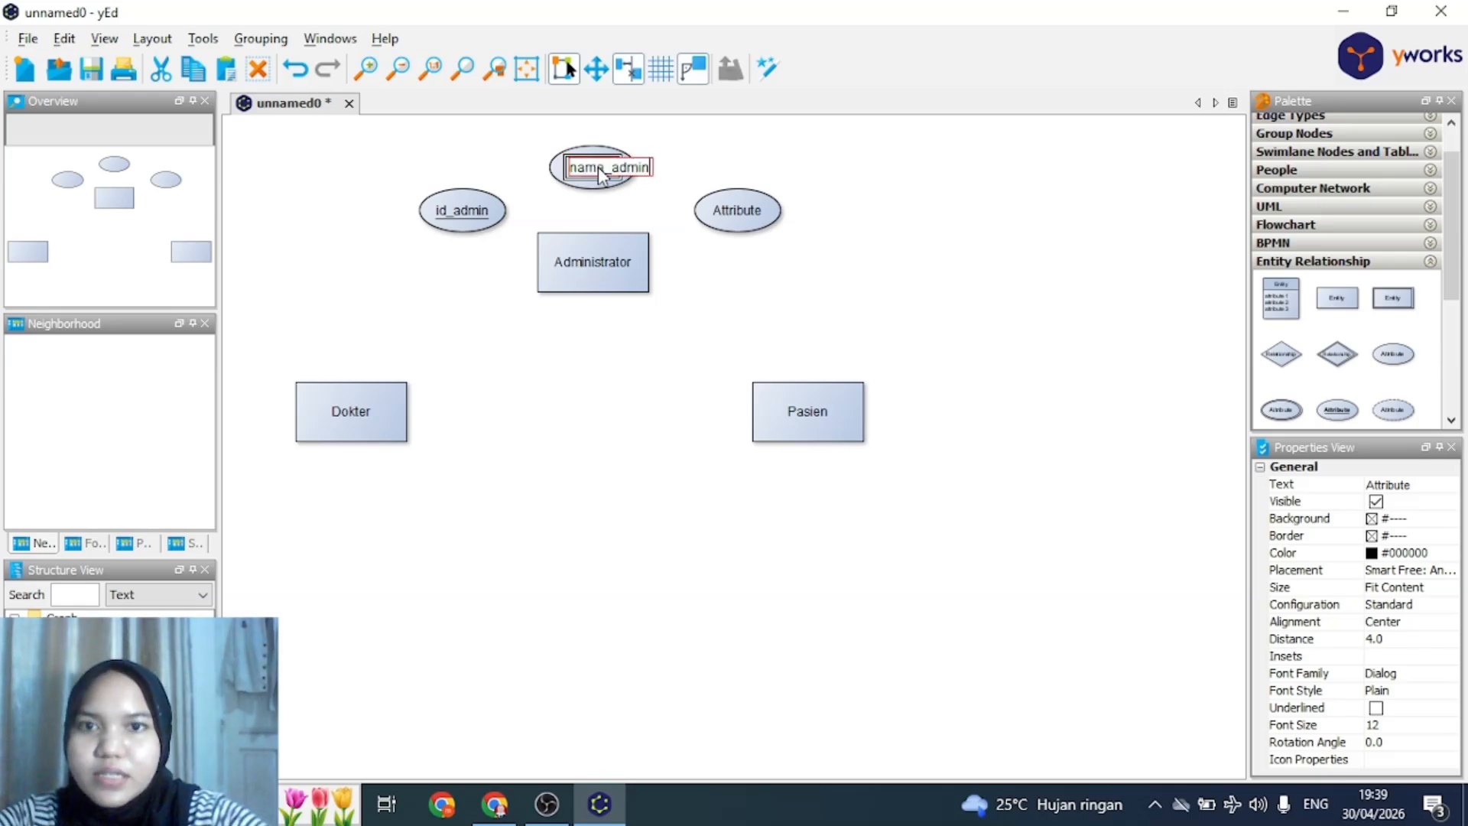
pyautogui.press('Return')
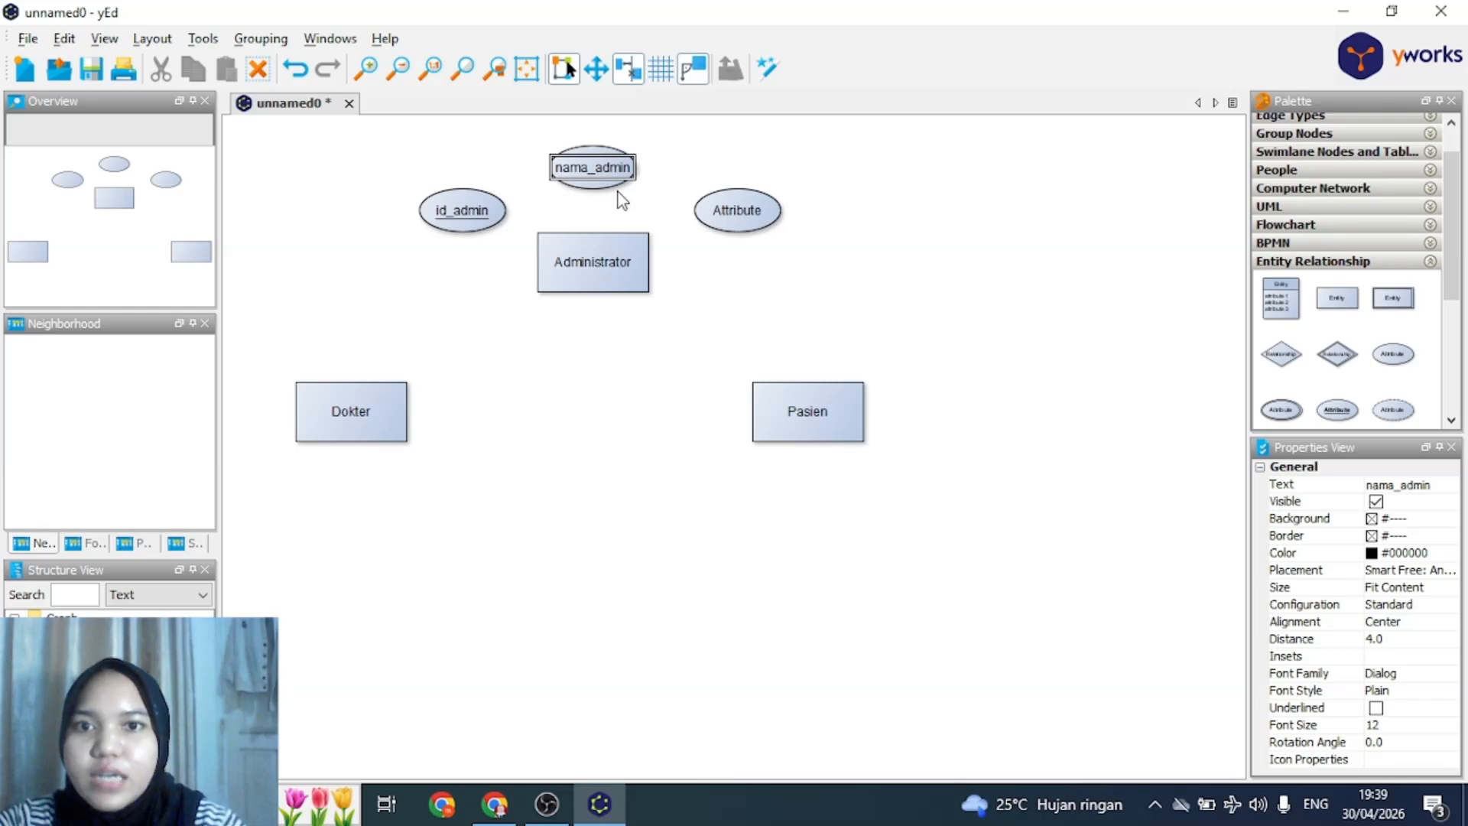
pyautogui.click(610, 185)
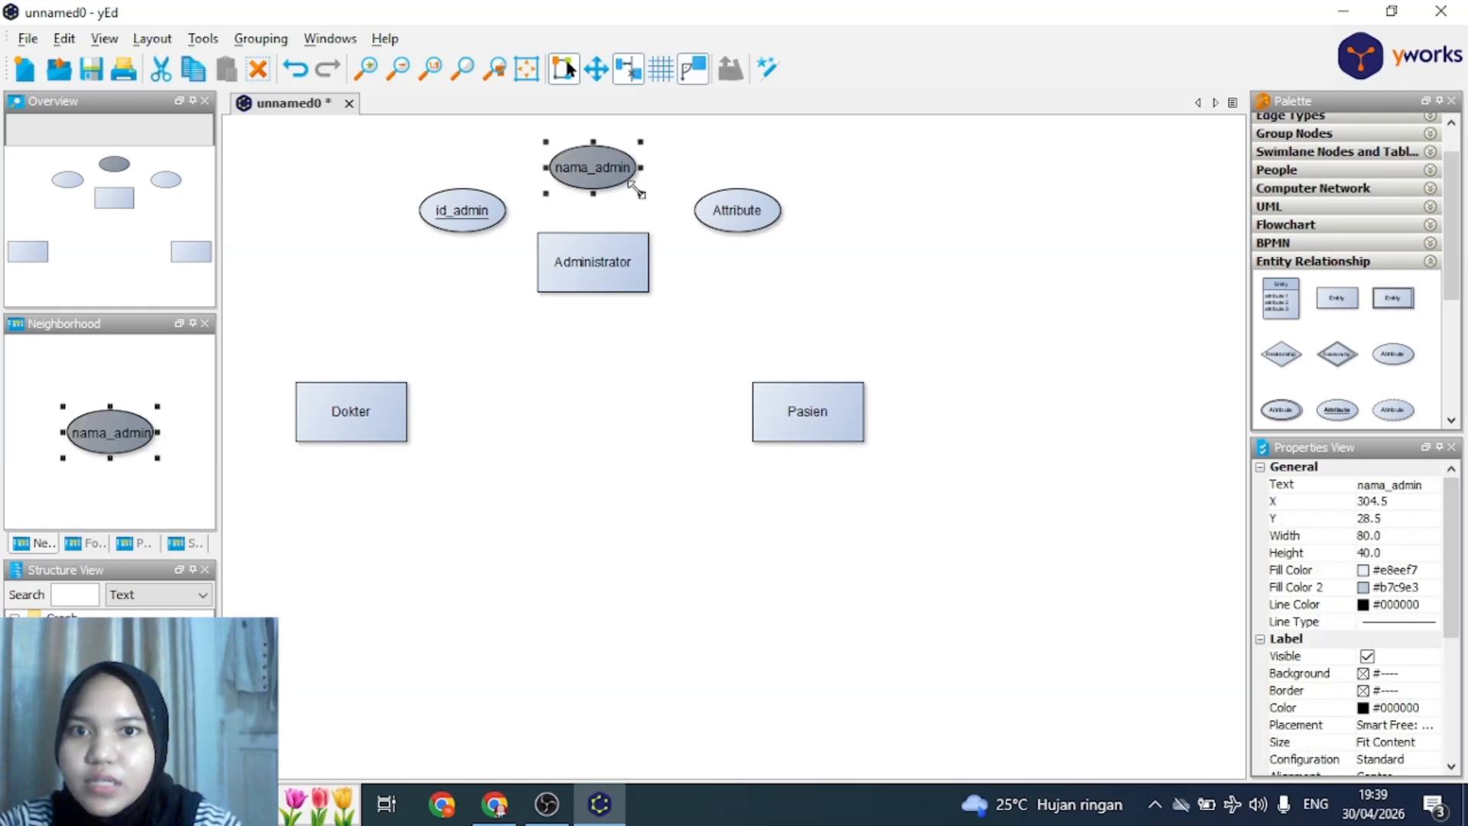
pyautogui.moveTo(639, 192); pyautogui.dragTo(653, 201)
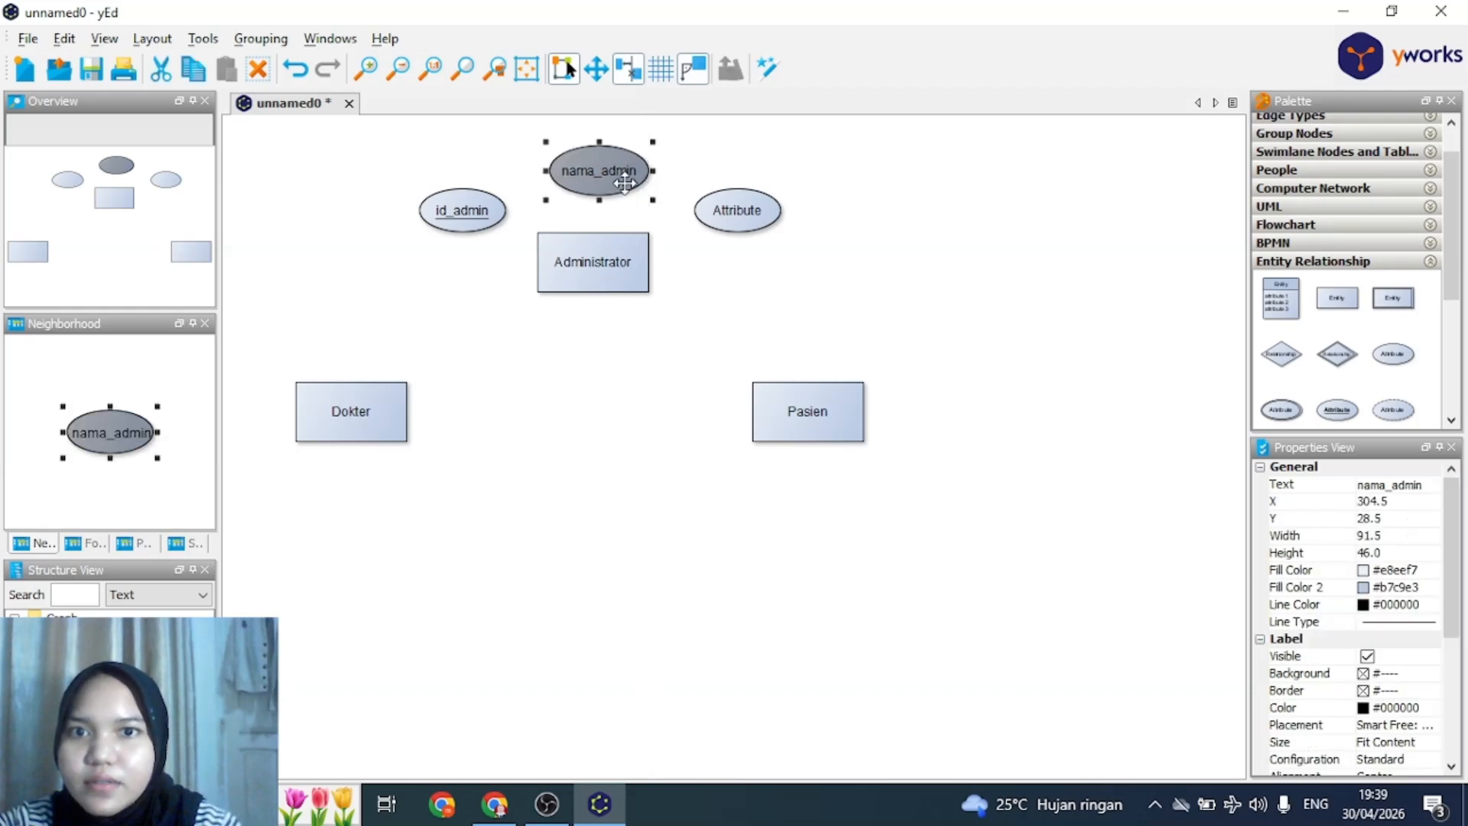
# Label the attribute at the upper right of Administrator waktu_jaga
pyautogui.click(772, 220)
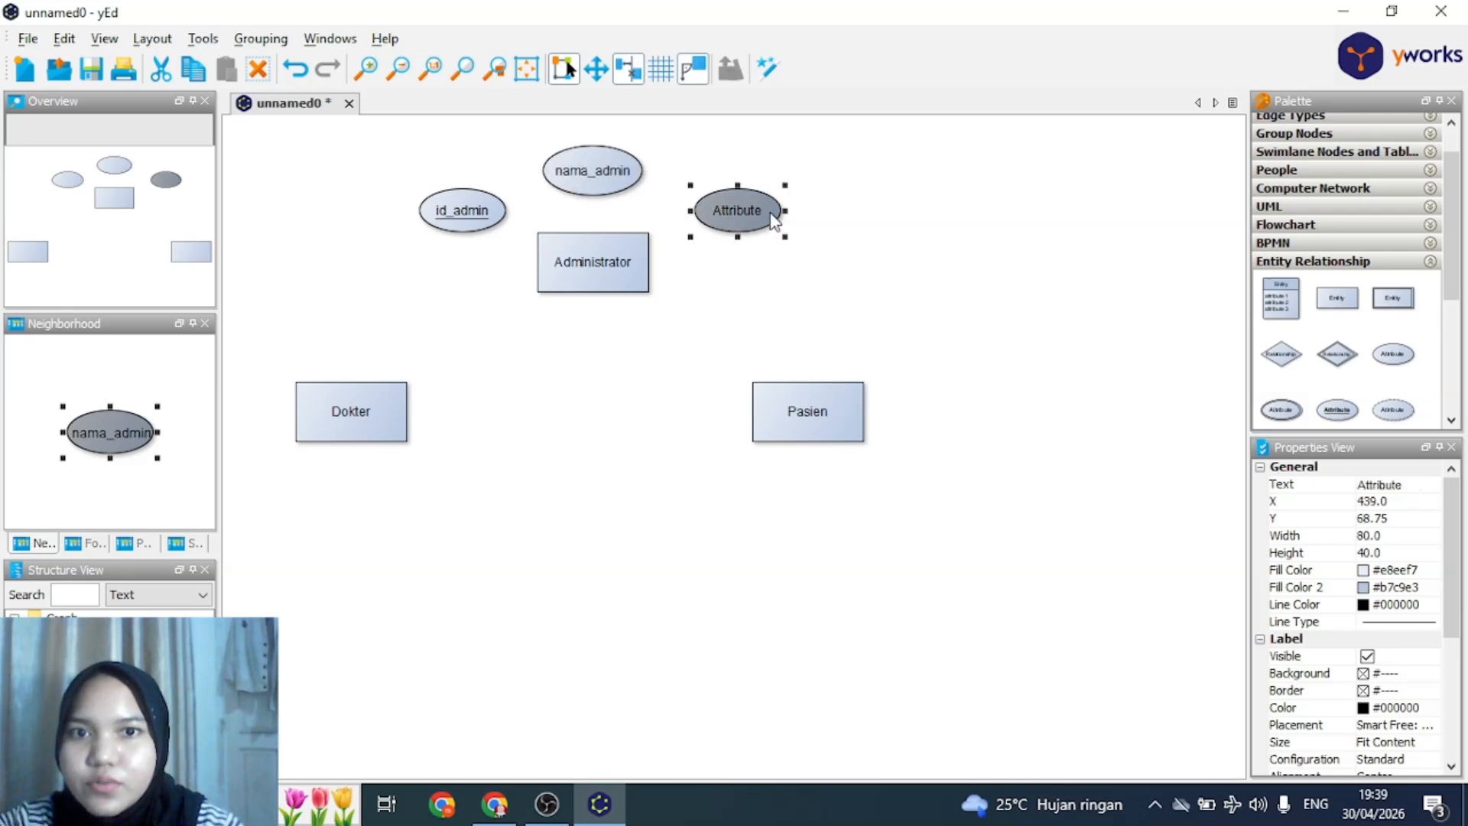
pyautogui.doubleClick(759, 211)
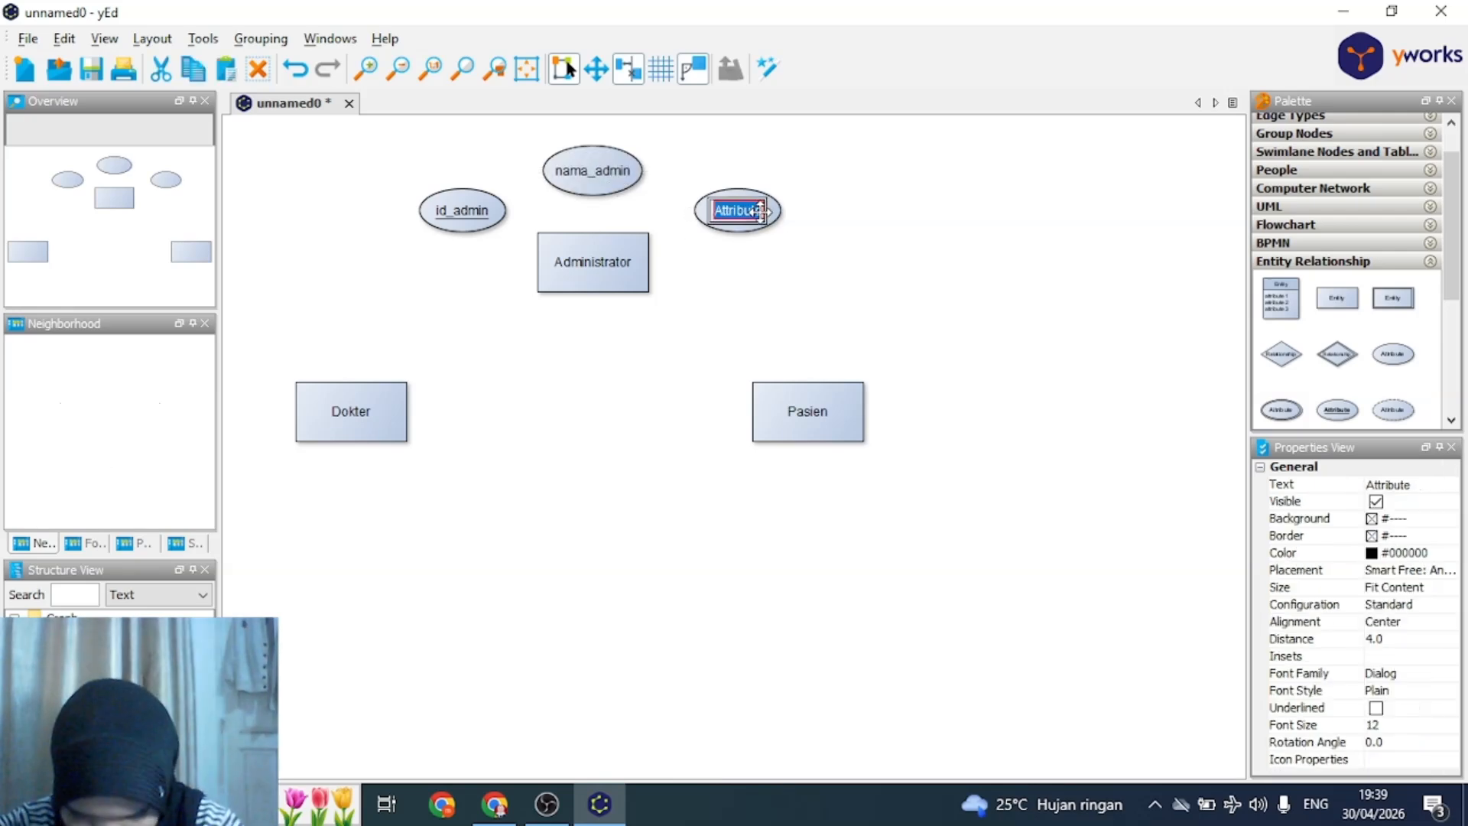
pyautogui.write('wa')
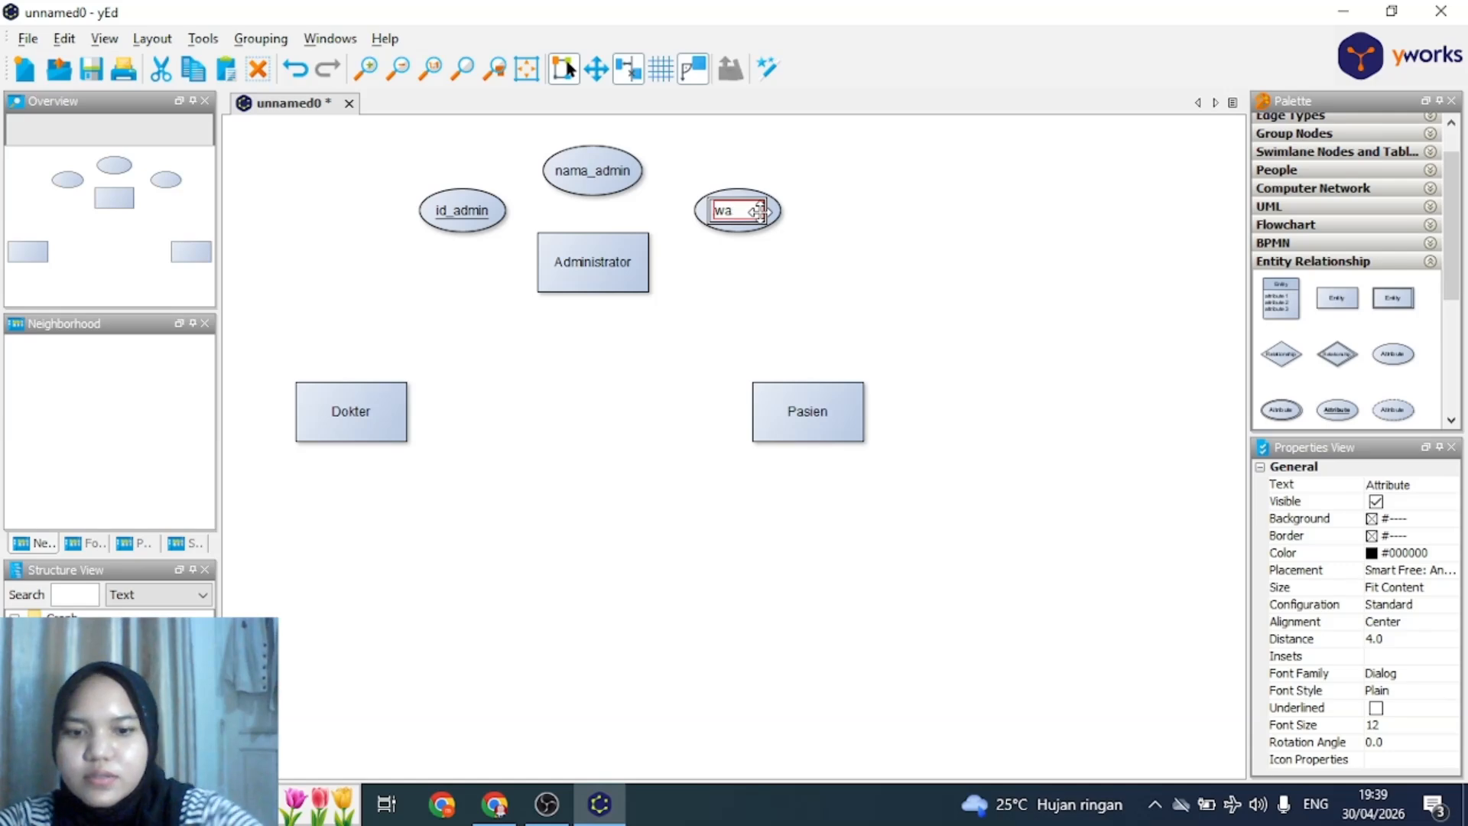
pyautogui.write('ktu_jaga')
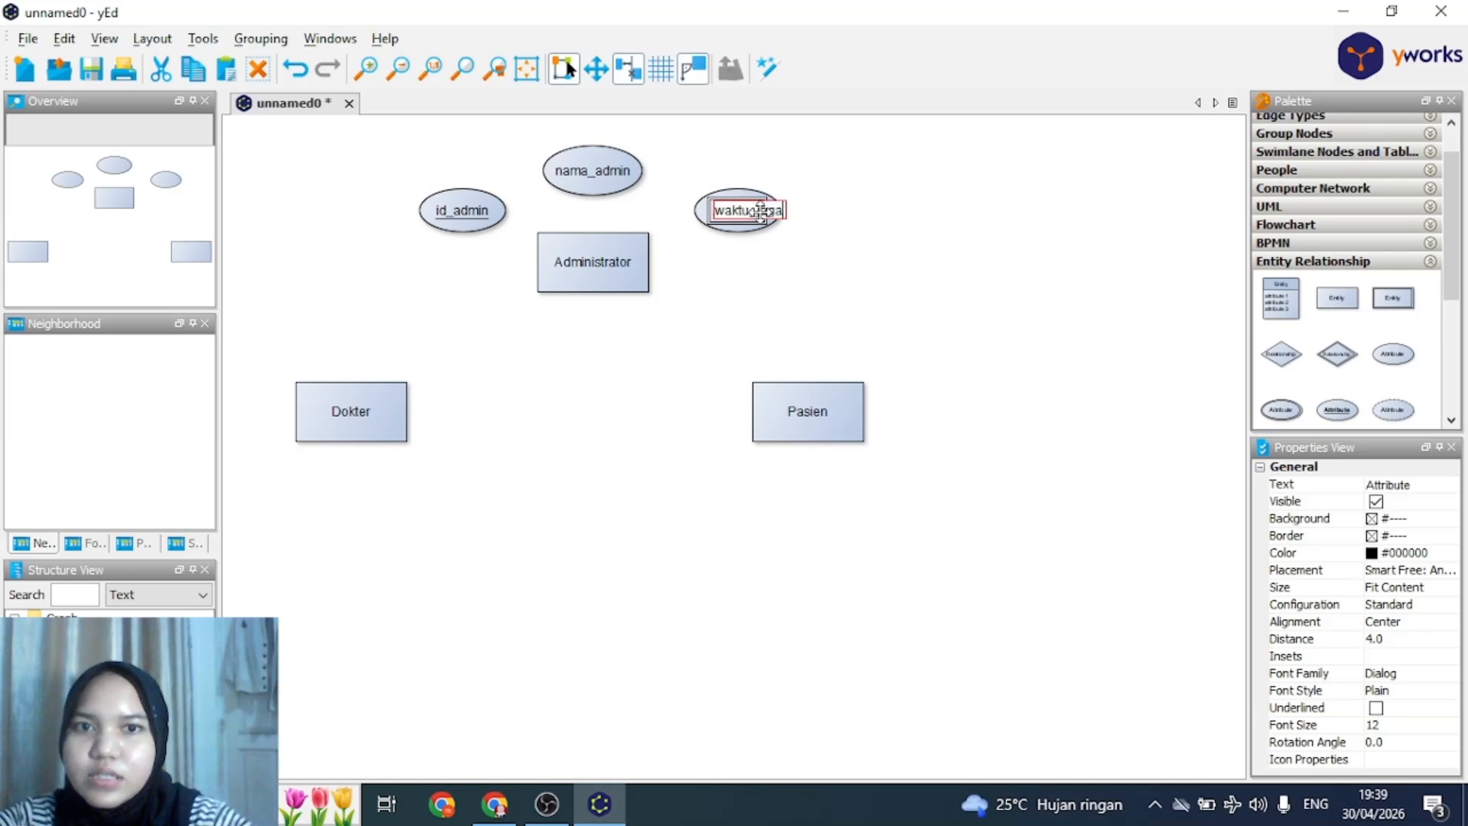
pyautogui.press('Return')
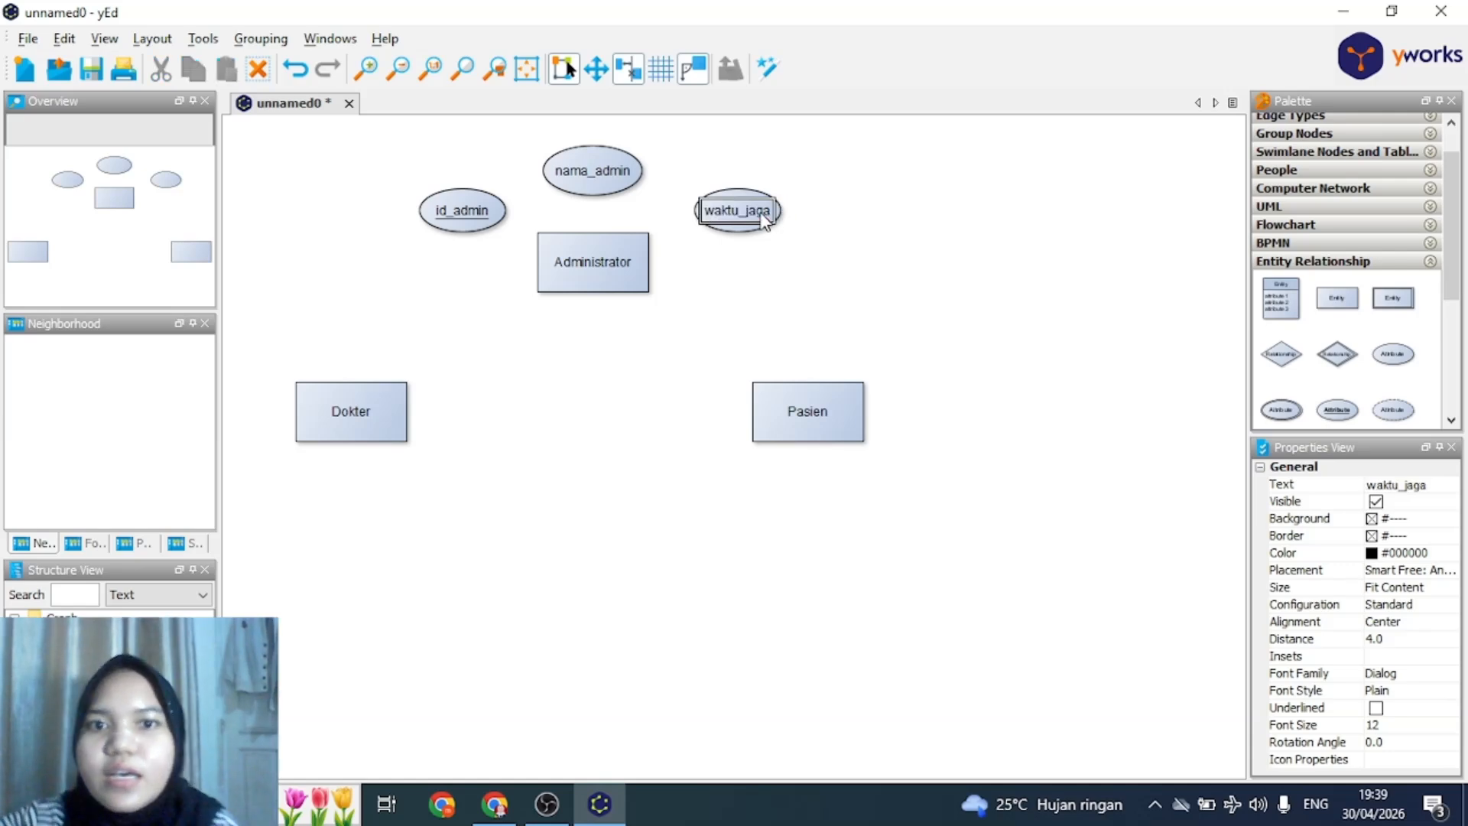
pyautogui.click(798, 235)
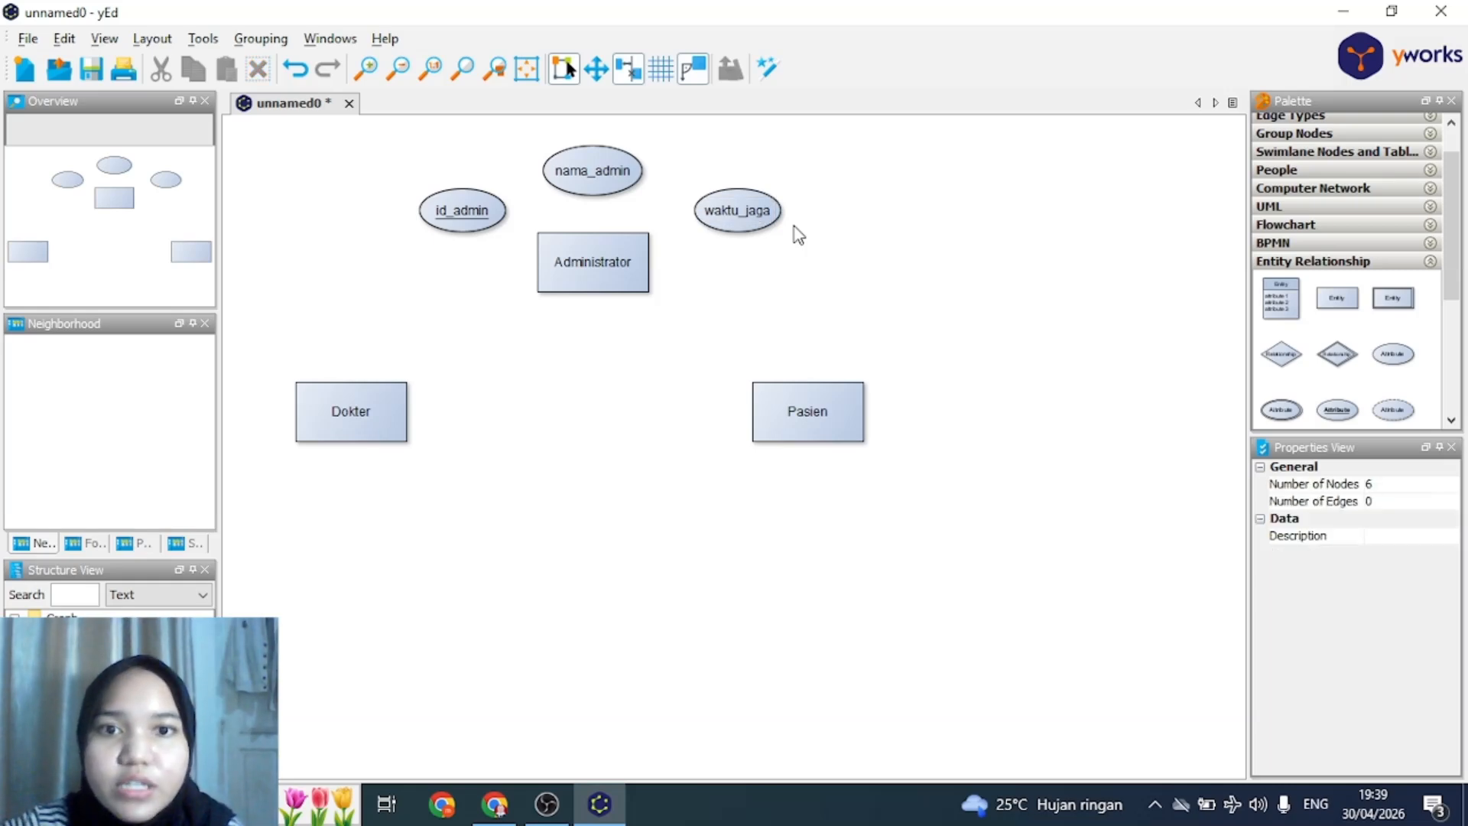
# Re-enter the "_j" part of the waktu_jaga label at the upper right of Administrator
pyautogui.click(749, 222)
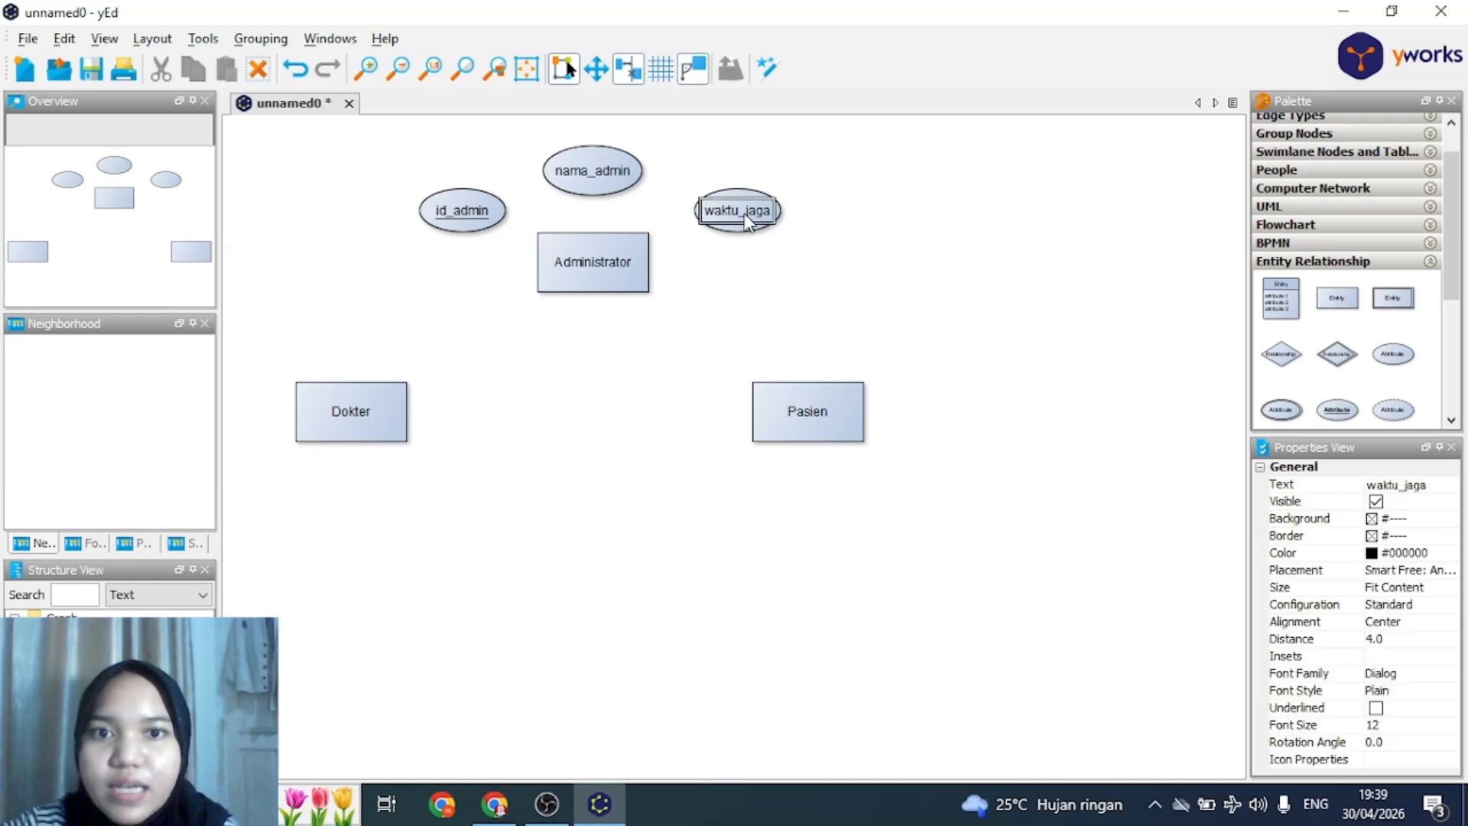
pyautogui.doubleClick(746, 218)
pyautogui.click(746, 218)
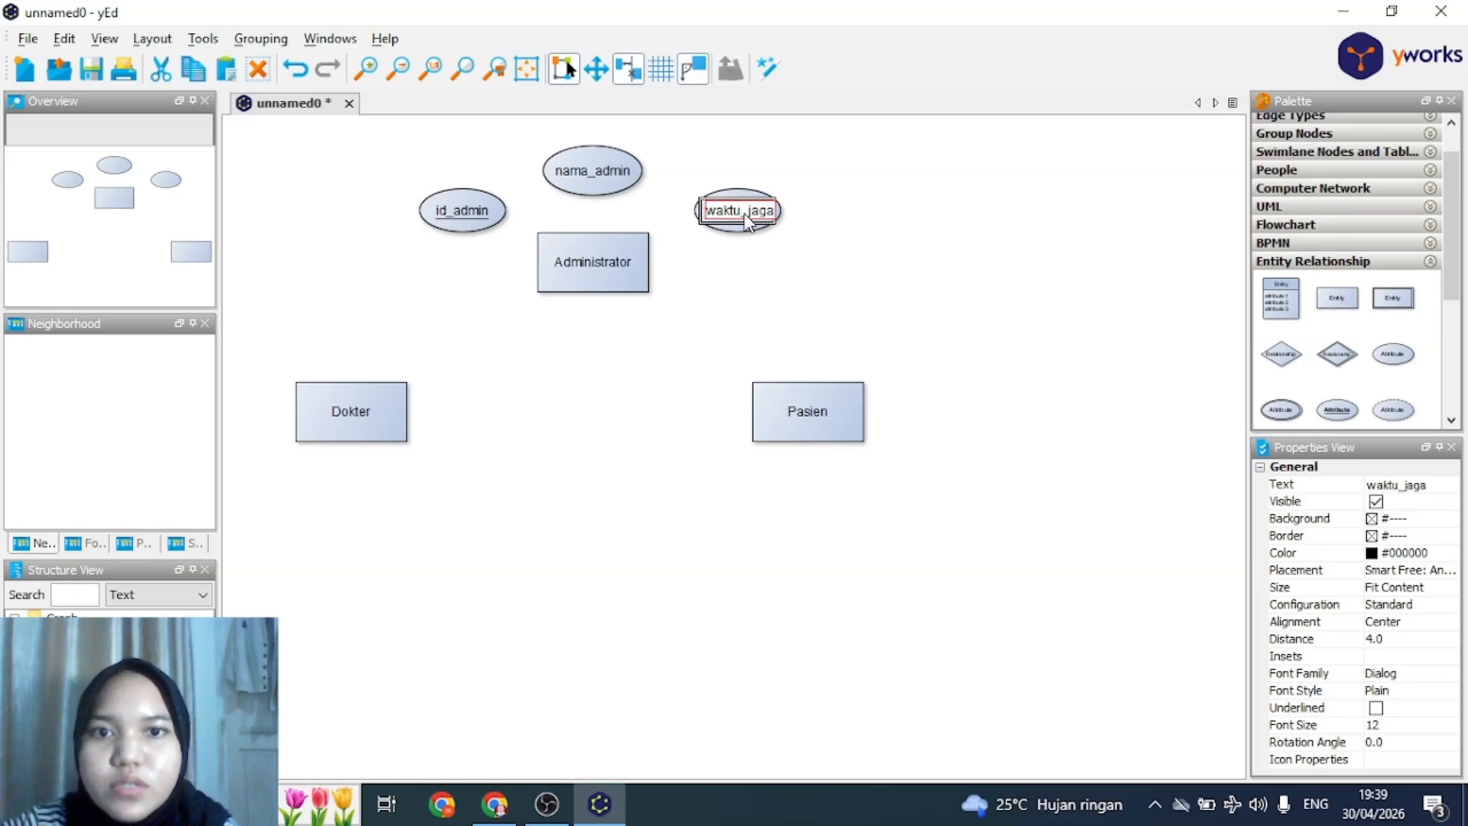
pyautogui.press('BackSpace')
pyautogui.press('BackSpace')
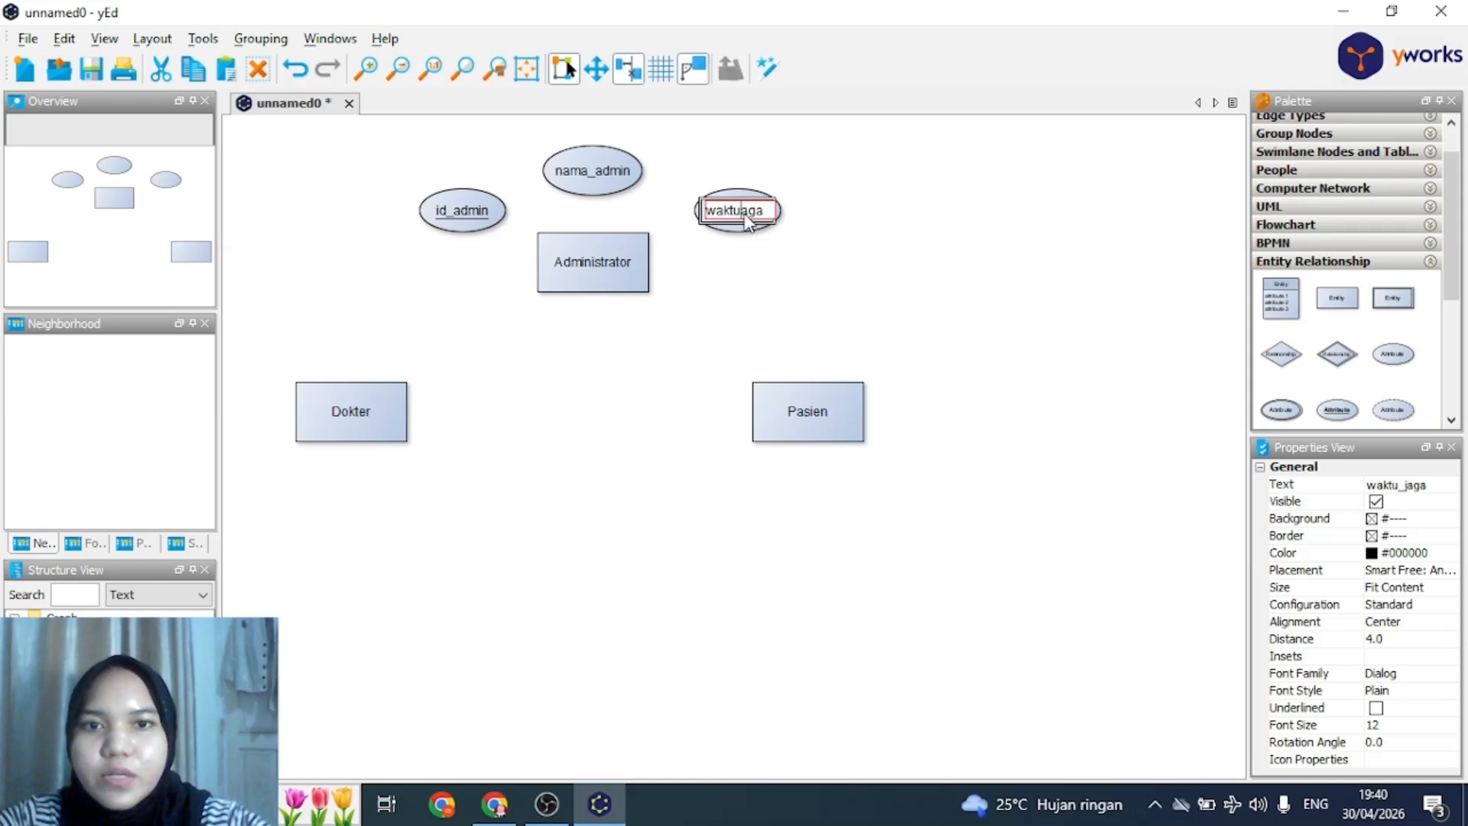
pyautogui.write('_j')
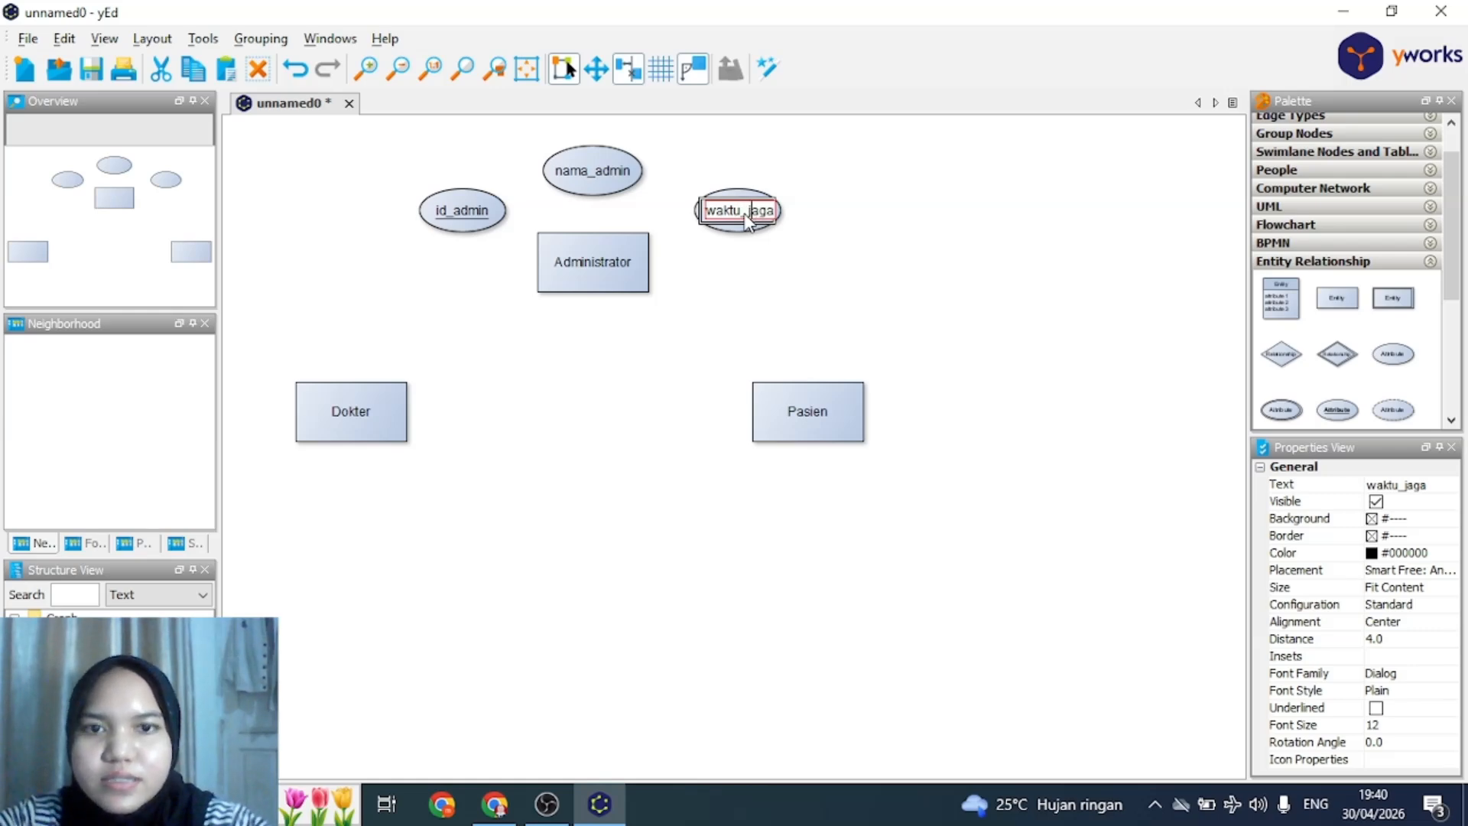
pyautogui.press('Return')
# Move the waktu_jaga attribute slightly closer to Administrator, to about X 426
pyautogui.click(839, 255)
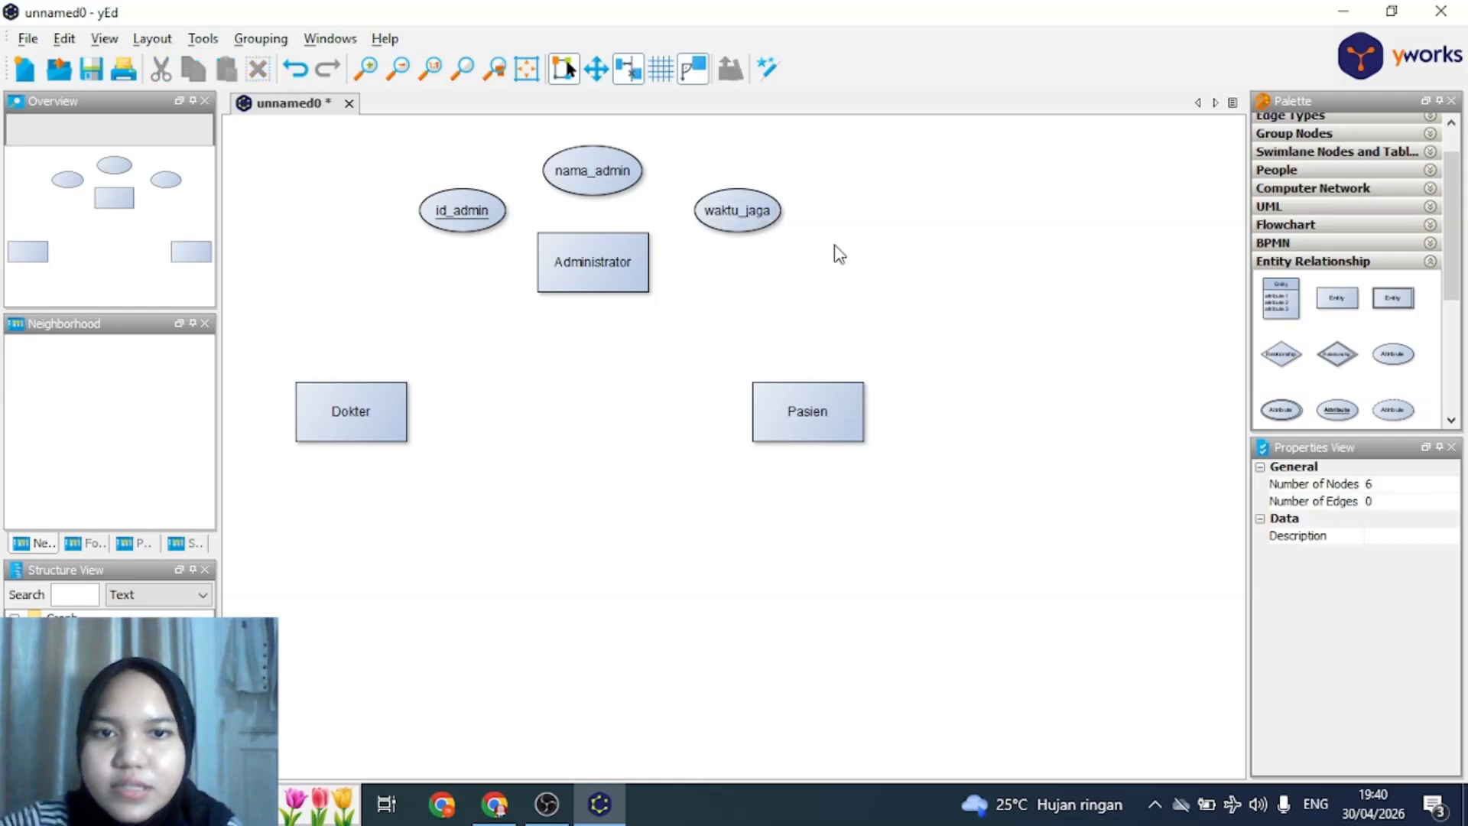
pyautogui.click(768, 218)
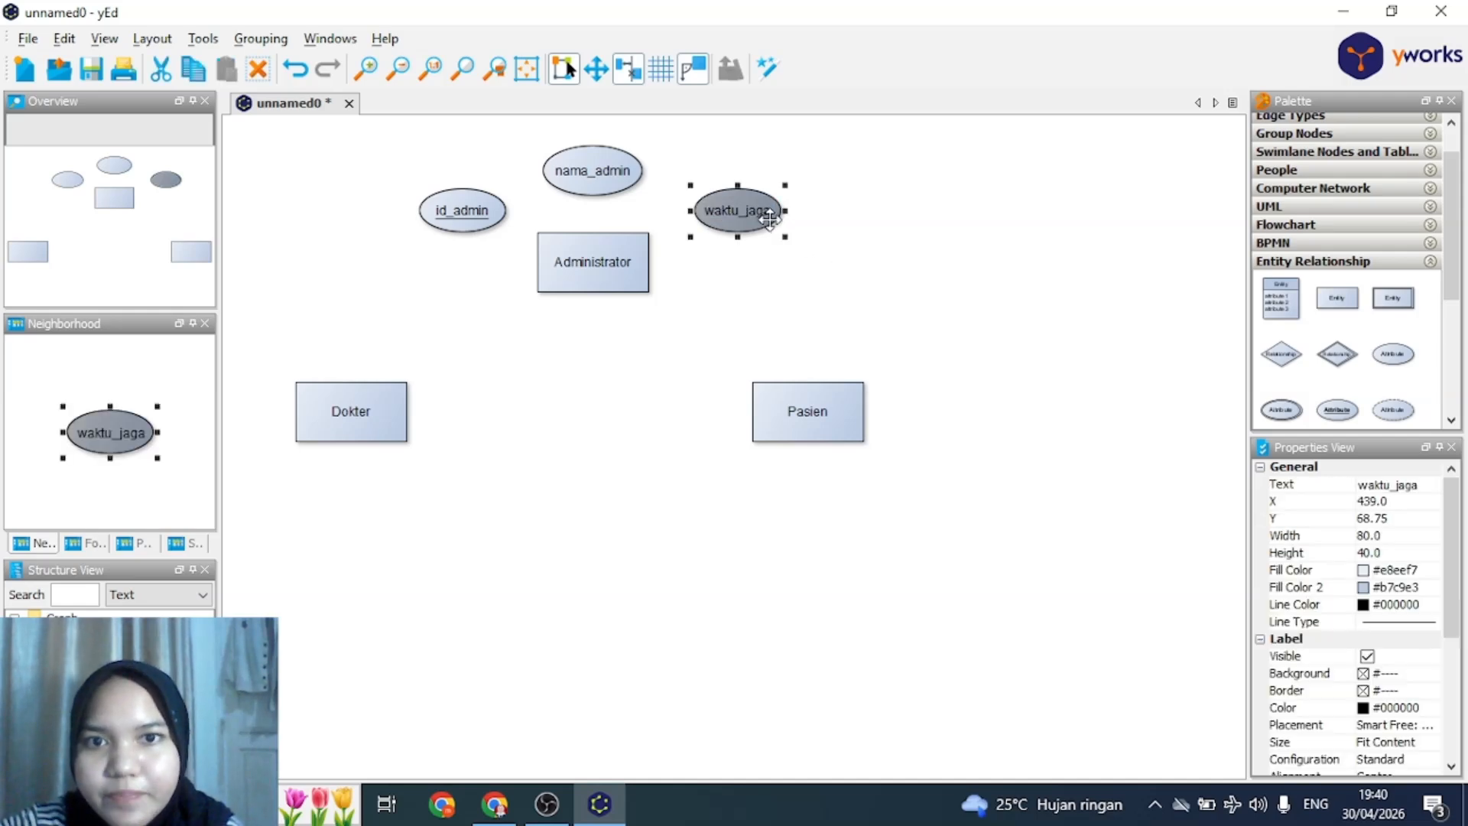
pyautogui.moveTo(761, 216); pyautogui.dragTo(748, 215)
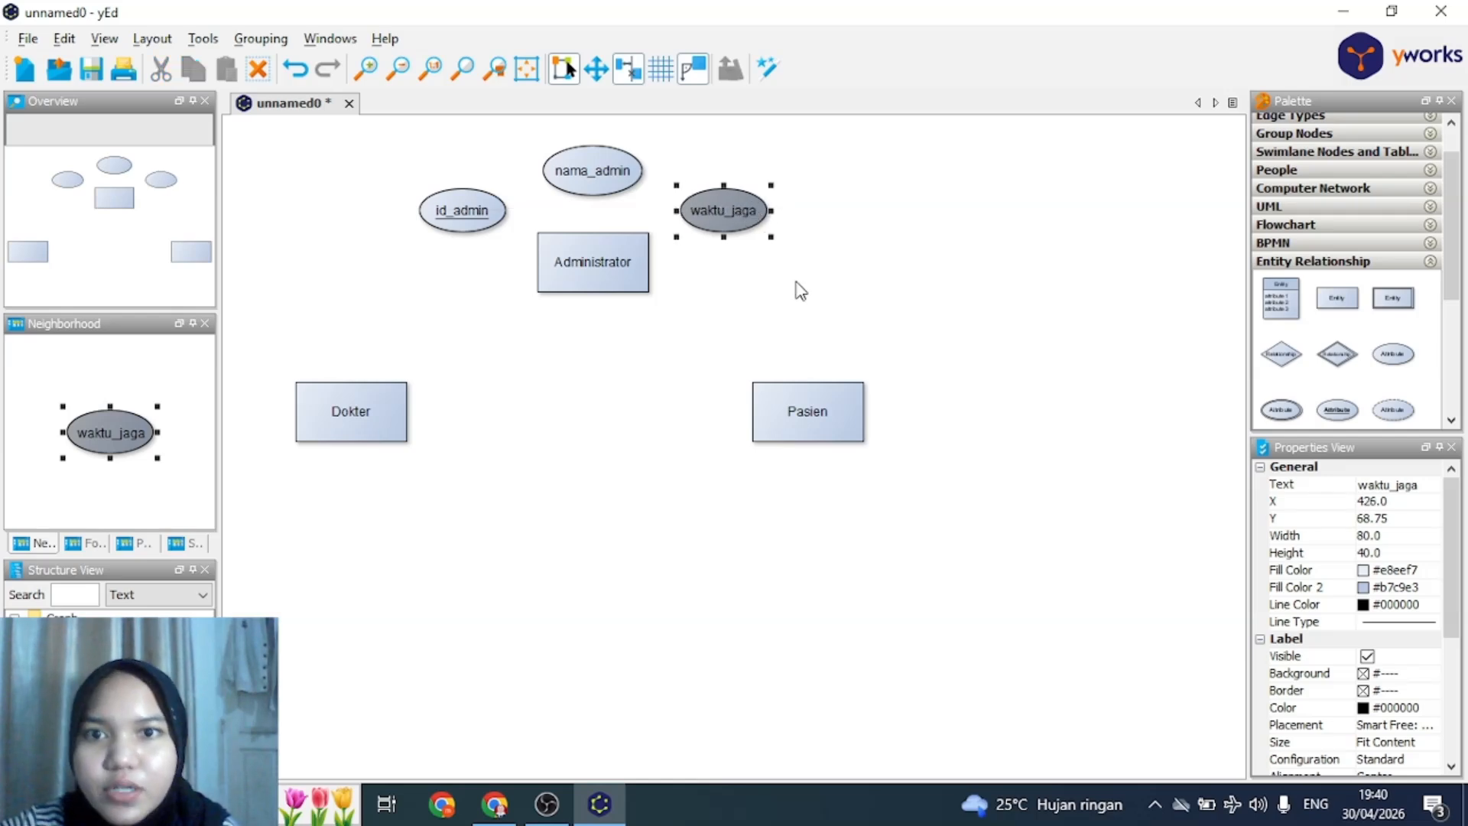
# Paste seven copies of the id_admin attribute and arrange them in a ring around the Dokter entity
pyautogui.click(399, 424)
pyautogui.hotkey('ctrl', 'v')
pyautogui.moveTo(276, 334); pyautogui.dragTo(275, 412)
pyautogui.scroll(-2, 421, 557)
pyautogui.hotkey('ctrl', 'v')
pyautogui.hotkey('ctrl', 'v')
pyautogui.moveTo(674, 367); pyautogui.dragTo(297, 498)
pyautogui.hotkey('ctrl', 'v')
pyautogui.moveTo(673, 500); pyautogui.dragTo(440, 380)
pyautogui.hotkey('ctrl', 'v')
pyautogui.hotkey('ctrl', 'v')
pyautogui.hotkey('ctrl', 'v')
pyautogui.moveTo(675, 502); pyautogui.dragTo(492, 416)
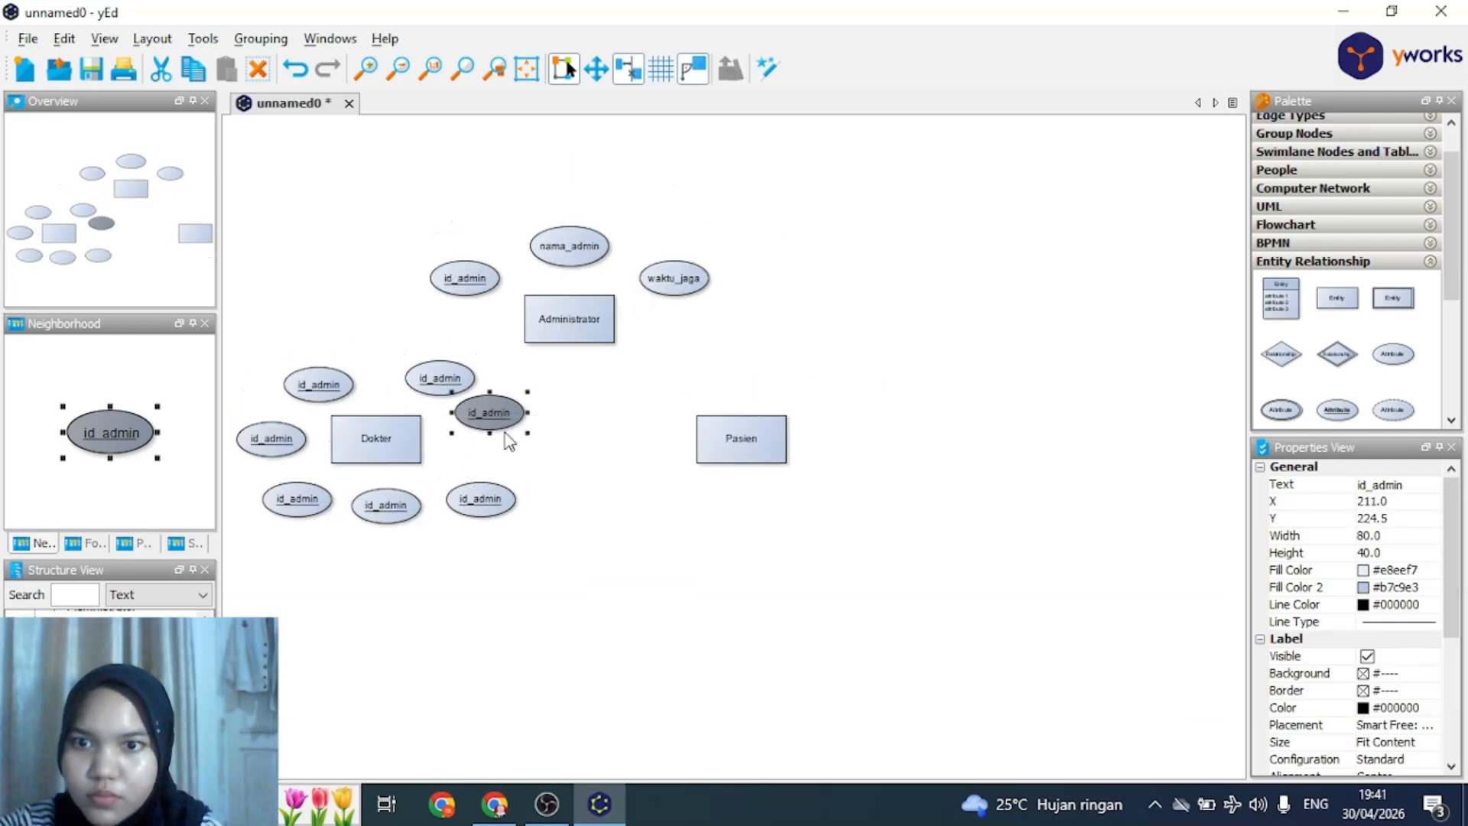
# Shift the four copied attributes at the left side of and below Dokter for a tighter arrangement
pyautogui.moveTo(271, 440); pyautogui.dragTo(272, 433)
pyautogui.moveTo(298, 500); pyautogui.dragTo(292, 487)
pyautogui.moveTo(387, 506); pyautogui.dragTo(376, 506)
pyautogui.moveTo(481, 500); pyautogui.dragTo(455, 506)
# Label the attribute at the upper left of Dokter id_dokter and the one at its upper right nama_dokter
pyautogui.doubleClick(319, 385)
pyautogui.write('id_dokter')
pyautogui.doubleClick(428, 380)
pyautogui.write('nama_dokte')
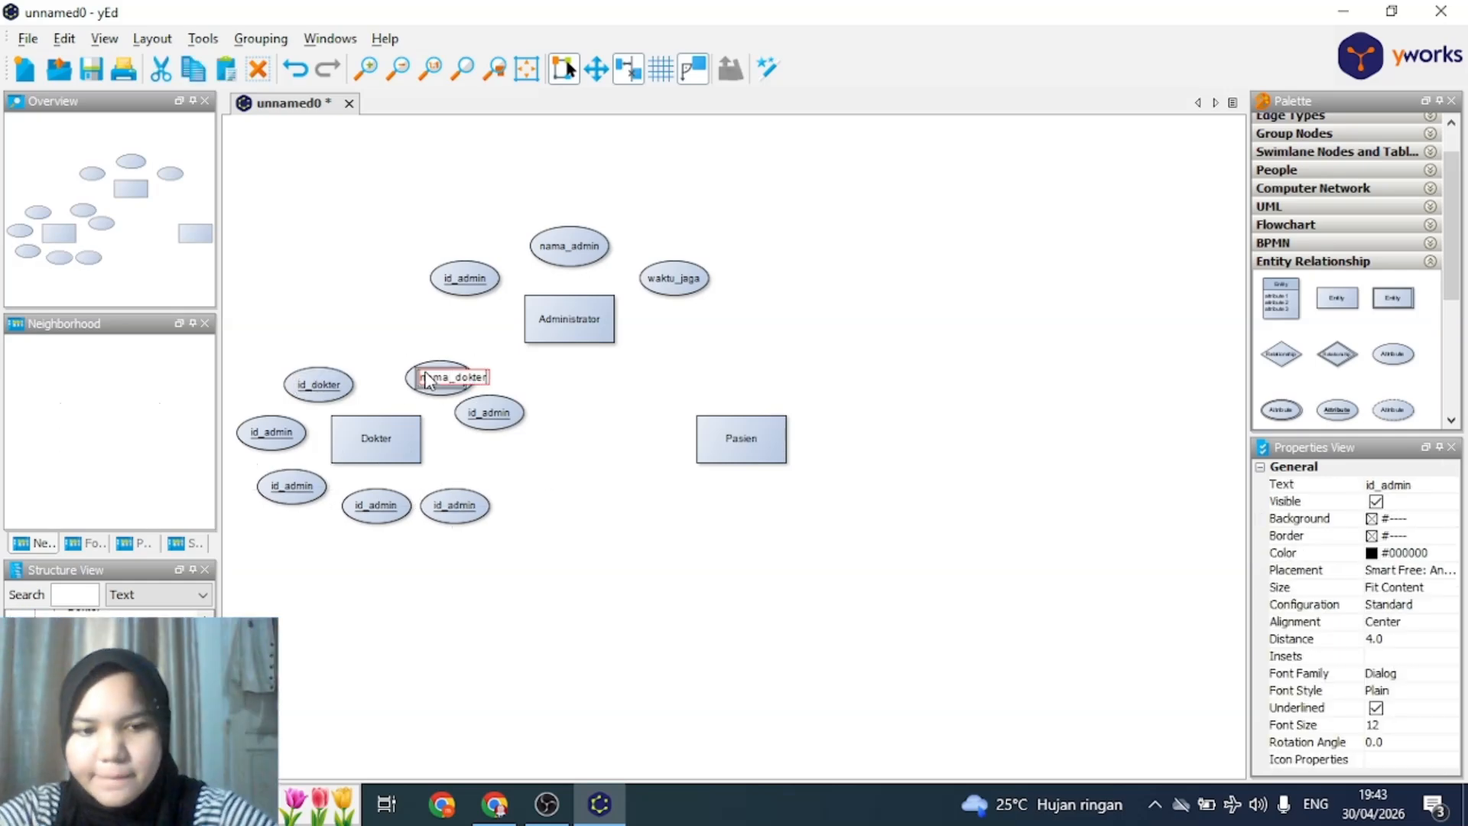
pyautogui.write('r')
pyautogui.press('Return')
# Label the attribute directly right of Dokter, under nama_dokter, tanggal_lahir
pyautogui.click(489, 413)
pyautogui.doubleClick(489, 413)
pyautogui.write('tanggal_lahir')
pyautogui.press('Return')
# Label the attribute at the lower right of Dokter alamat_dokter and the one directly below the entity no_hp
pyautogui.doubleClick(457, 506)
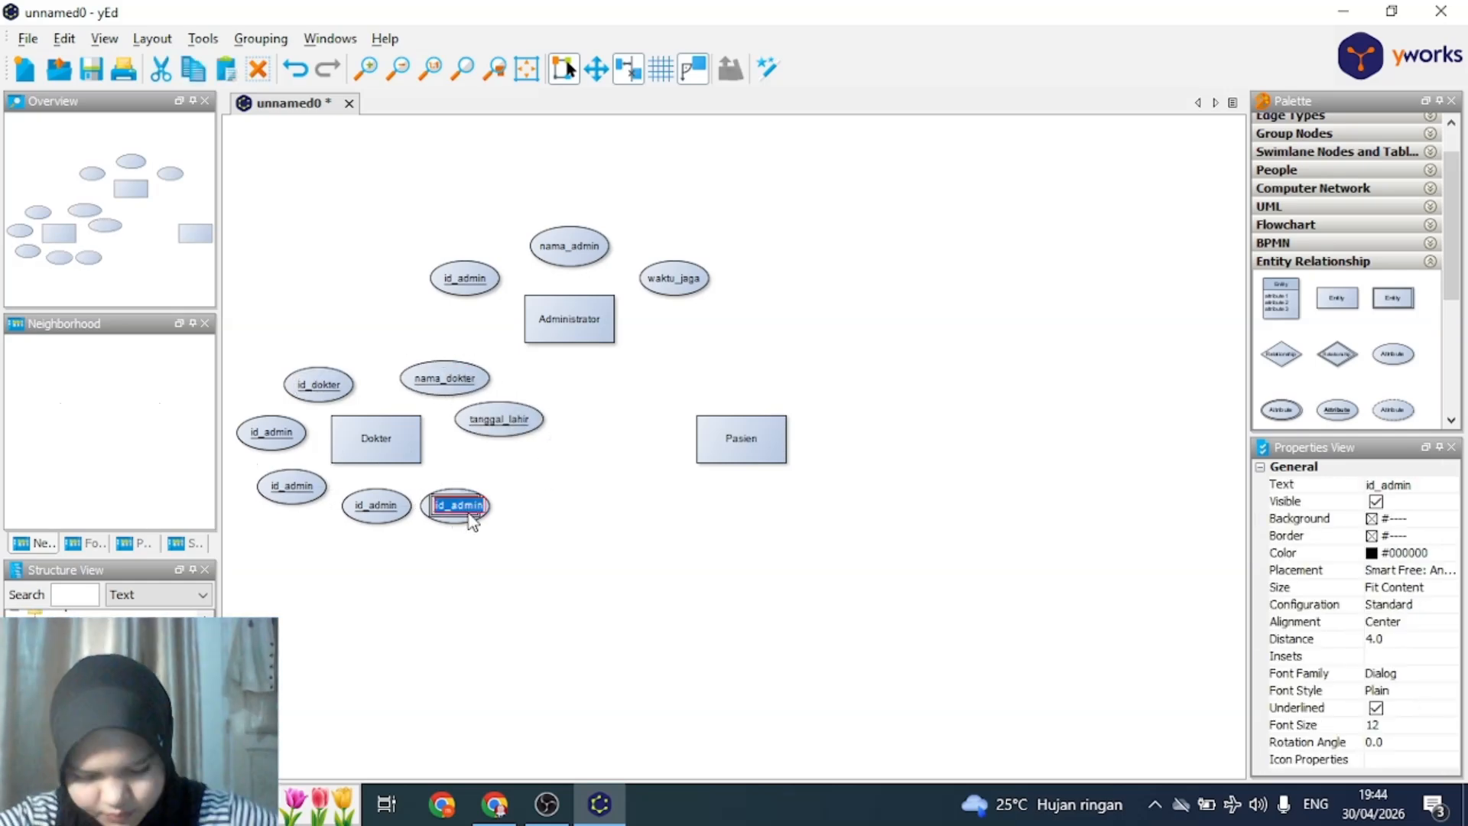
pyautogui.write('alamat_dokter')
pyautogui.press('Return')
pyautogui.doubleClick(377, 505)
pyautogui.write('no_hp')
pyautogui.press('Return')
# Label the attribute at the lower left of Dokter spesialis and the one directly left of it waktu_jaga
pyautogui.doubleClick(292, 487)
pyautogui.write('spesialis')
pyautogui.click(272, 433)
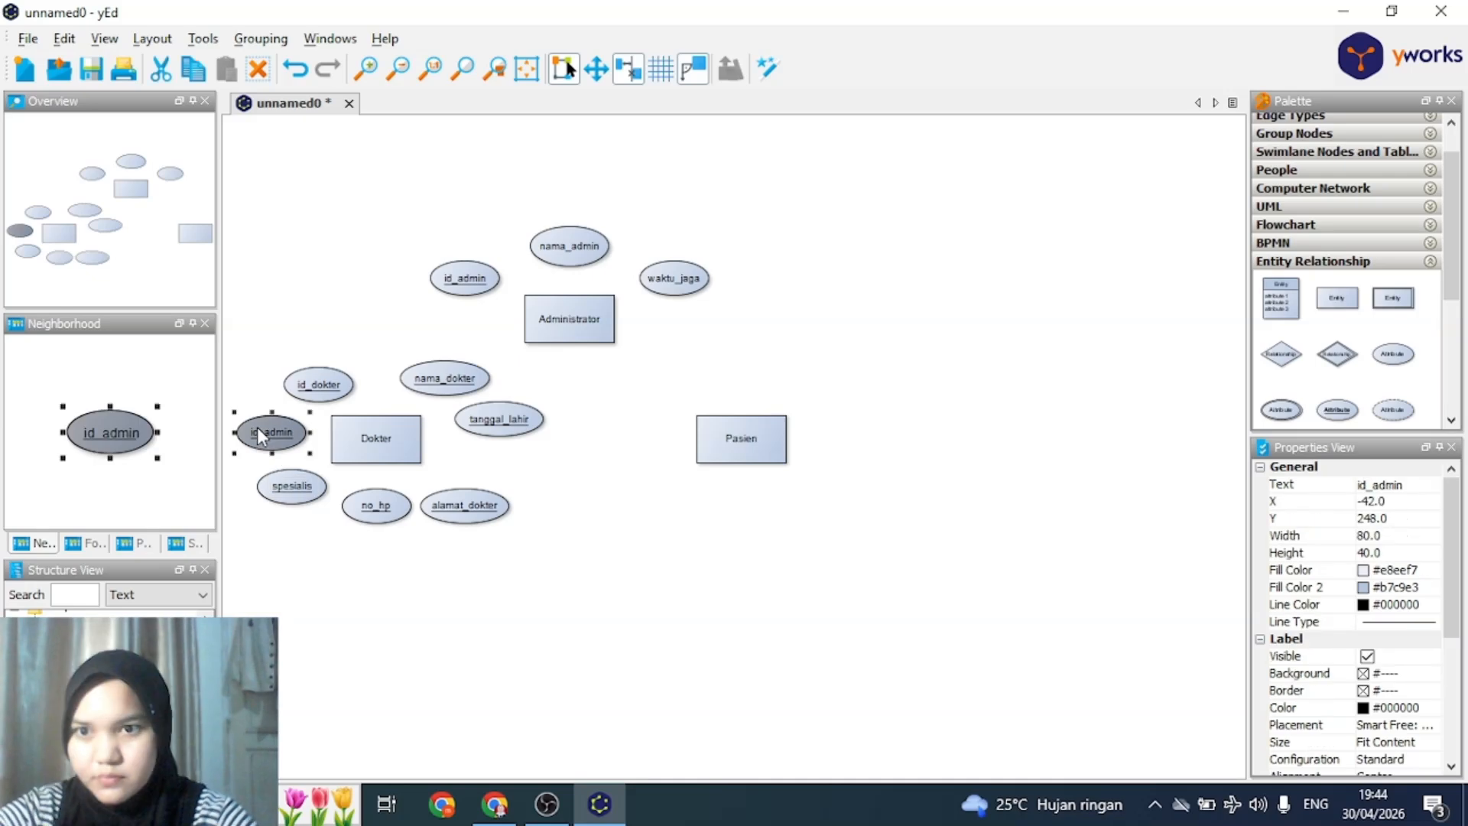
pyautogui.doubleClick(259, 430)
pyautogui.write('waktu_jaga')
pyautogui.click(622, 564)
# Duplicate the tanggal_lahir attribute five times and arrange the copies around the Pasien entity
pyautogui.click(490, 426)
pyautogui.hotkey('ctrl', 'd')
pyautogui.moveTo(506, 429); pyautogui.dragTo(688, 391)
pyautogui.hotkey('ctrl', 'd')
pyautogui.moveTo(695, 508); pyautogui.dragTo(840, 494)
pyautogui.hotkey('ctrl', 'd')
pyautogui.hotkey('ctrl', 'd')
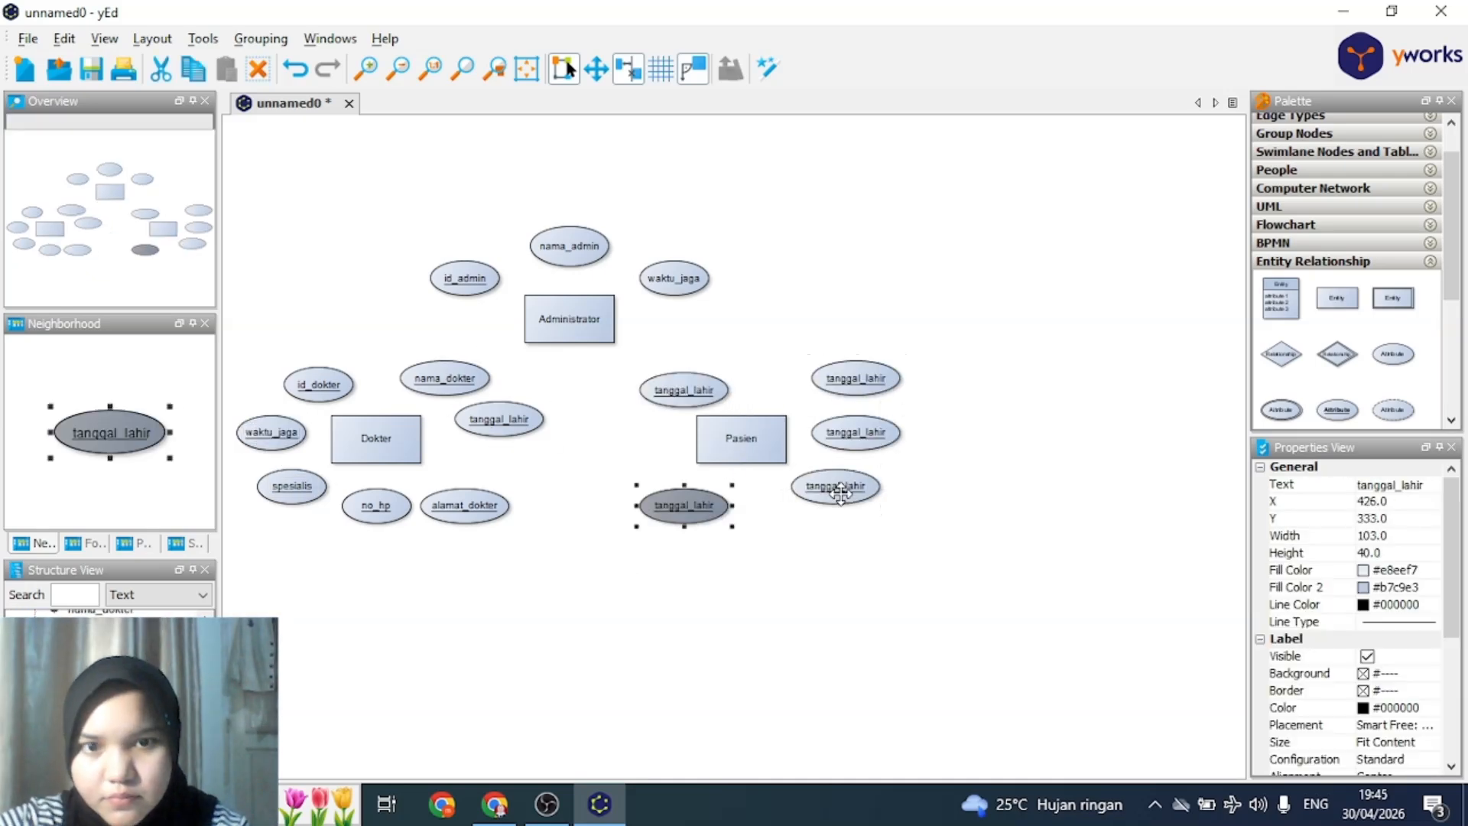
pyautogui.hotkey('ctrl', 'd')
# Label the attribute at Pasien's upper left nama_pasien, the upper right one id_pasien, and the one directly right alamat_pasien
pyautogui.doubleClick(685, 393)
pyautogui.write('nama_pasien')
pyautogui.doubleClick(851, 385)
pyautogui.write('id_pasien')
pyautogui.doubleClick(865, 435)
pyautogui.write('alamat_pasien')
# Label the attribute at the lower right of Pasien jenis_kelamin and the one below the entity no_hp
pyautogui.doubleClick(856, 488)
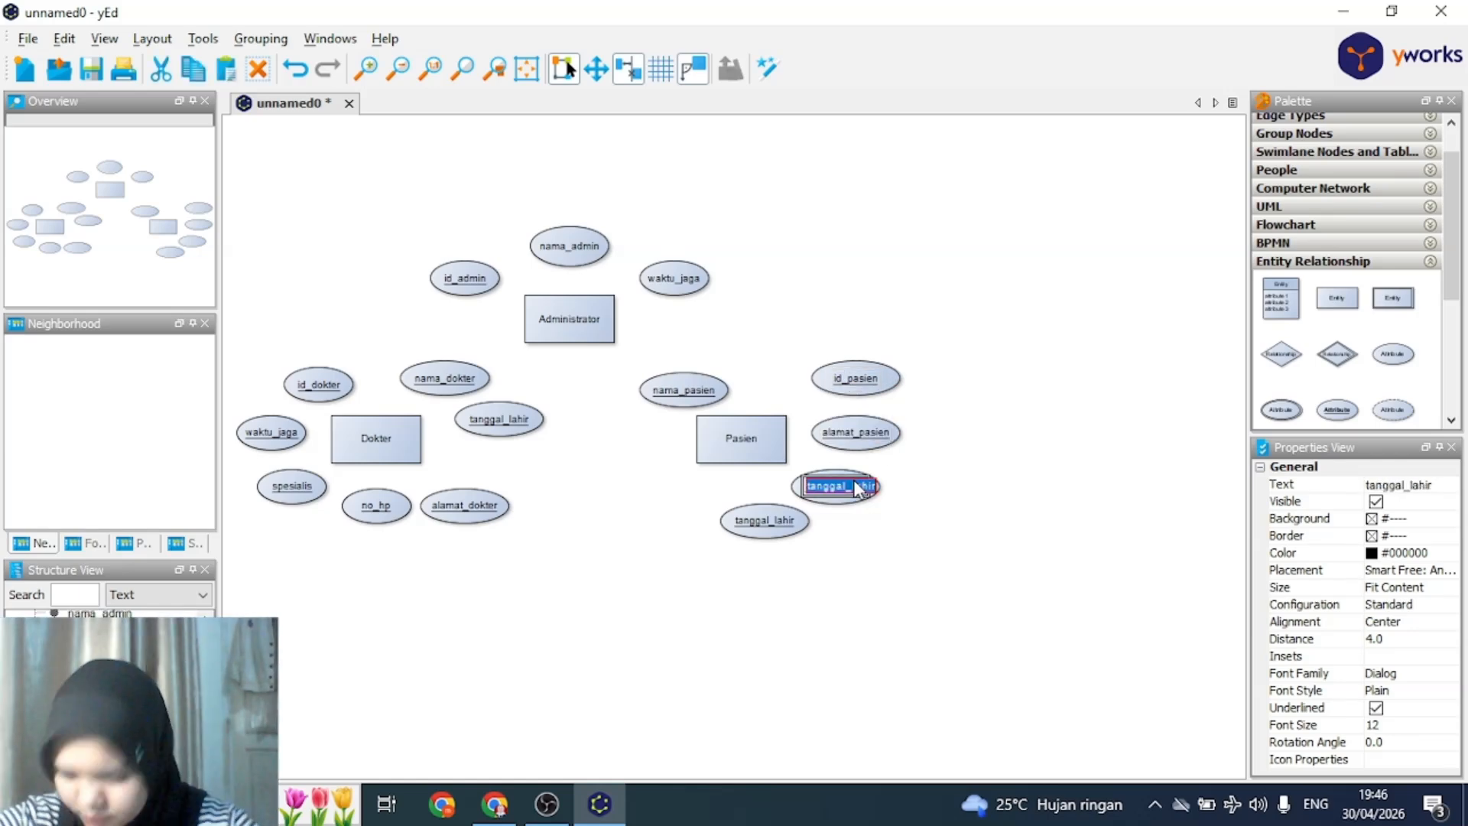
pyautogui.write('jenis_kelamin')
pyautogui.doubleClick(767, 523)
pyautogui.write('no_hp')
pyautogui.click(627, 535)
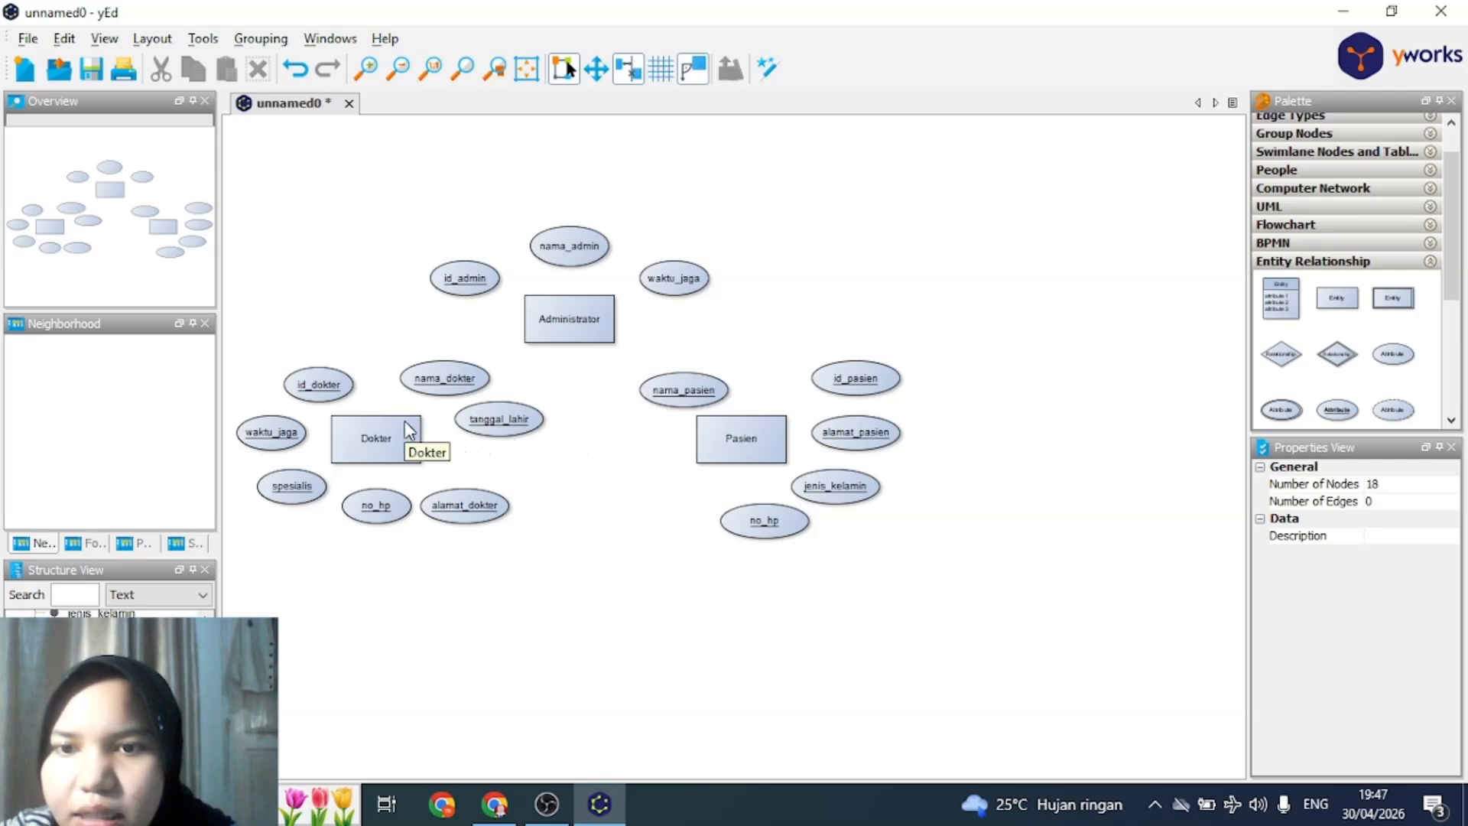
# Draw edges from Dokter to its nama_dokter, id_dokter, waktu_jaga, spesialis, no_hp and alamat_dokter attributes
pyautogui.moveTo(405, 421); pyautogui.dragTo(437, 397)
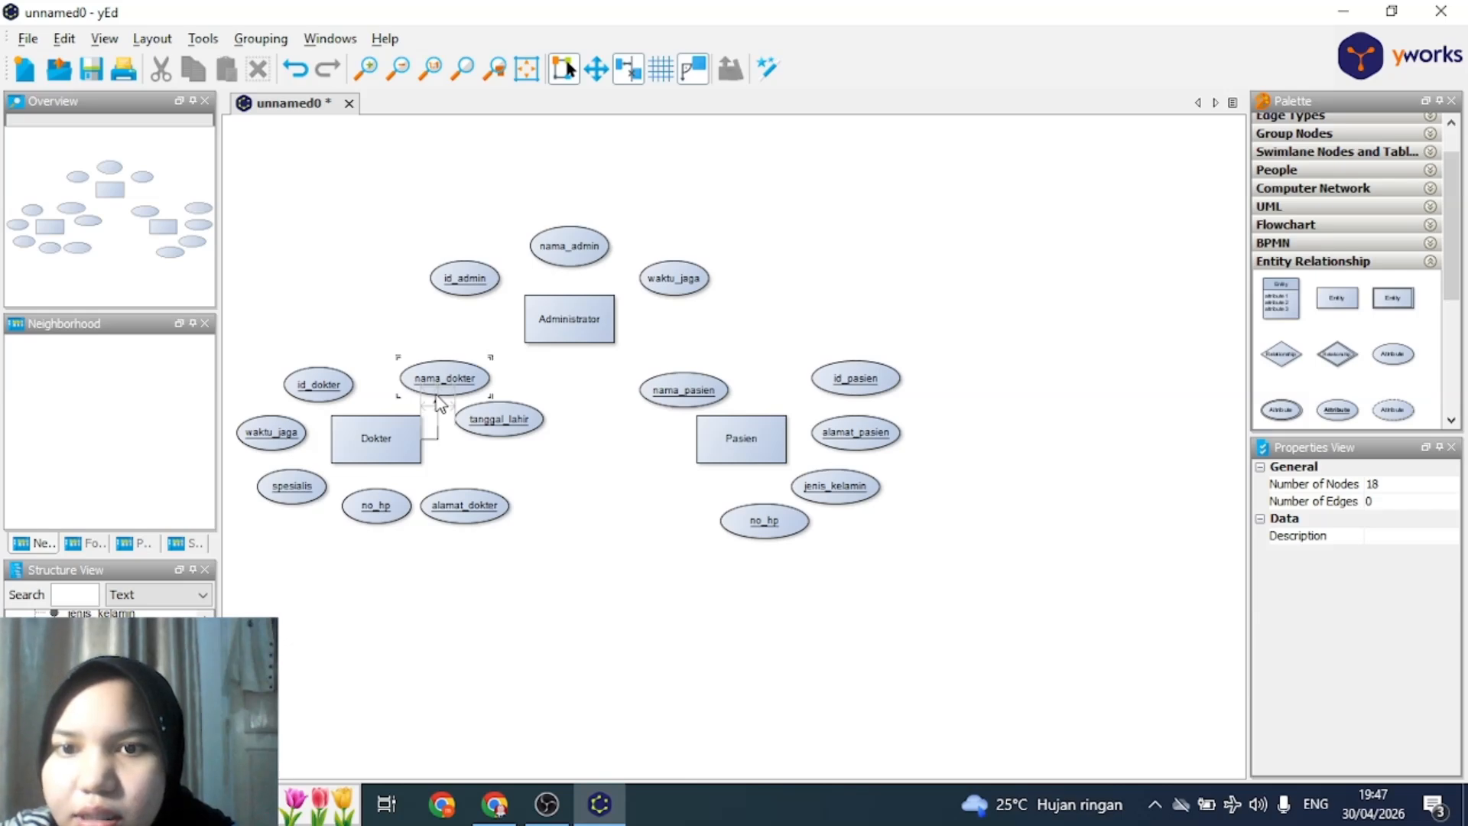
pyautogui.moveTo(438, 403); pyautogui.dragTo(443, 398)
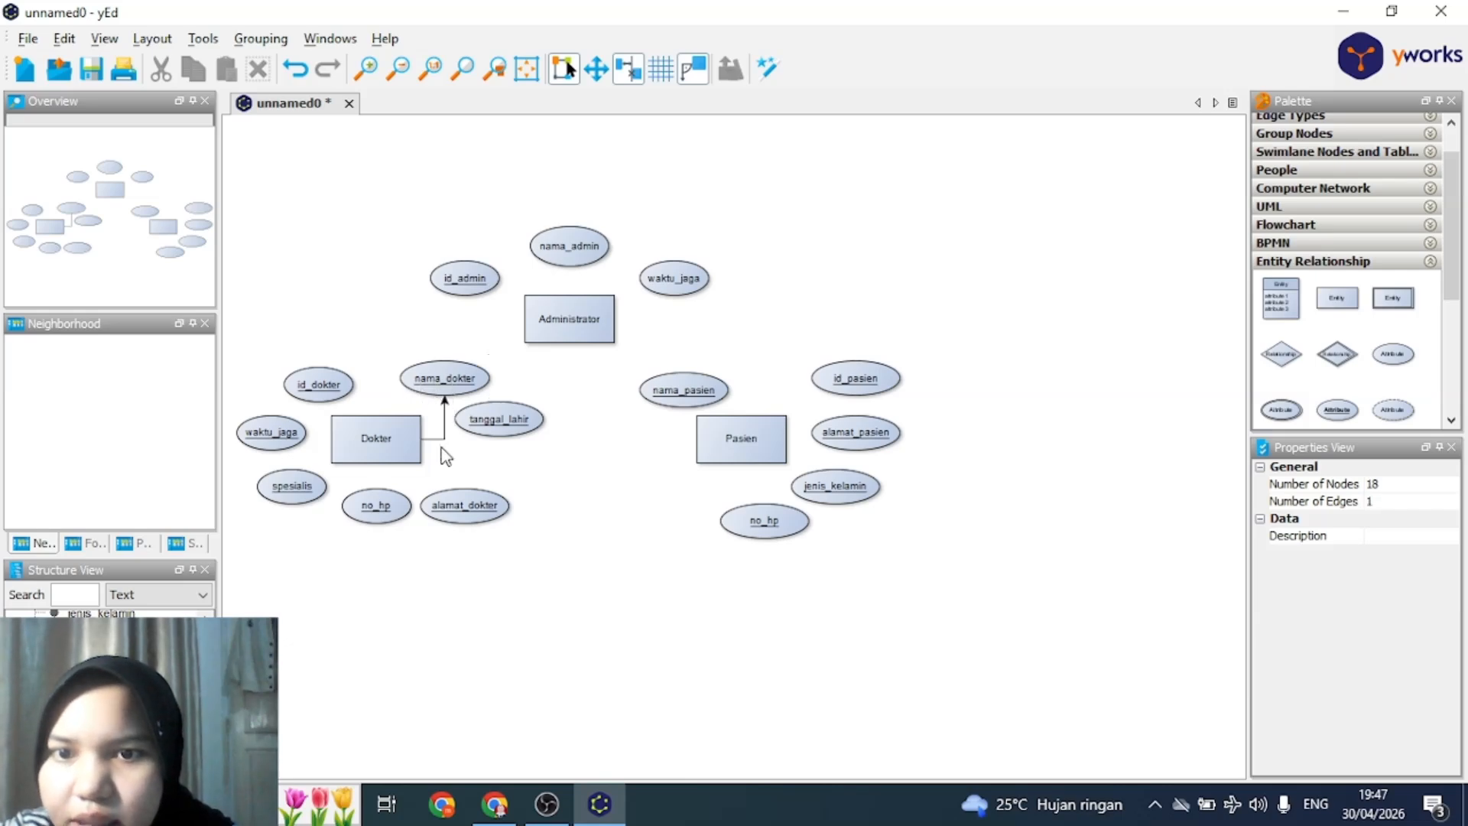
pyautogui.moveTo(357, 417)
pyautogui.mouseDown()
pyautogui.moveTo(342, 402)
pyautogui.moveTo(297, 439)
pyautogui.moveTo(297, 475)
pyautogui.moveTo(375, 493)
pyautogui.mouseUp()
pyautogui.moveTo(397, 451); pyautogui.dragTo(452, 495)
# Delete the bend in the edge between Dokter and nama_dokter to make the connection straight
pyautogui.click(444, 436)
pyautogui.click(444, 439)
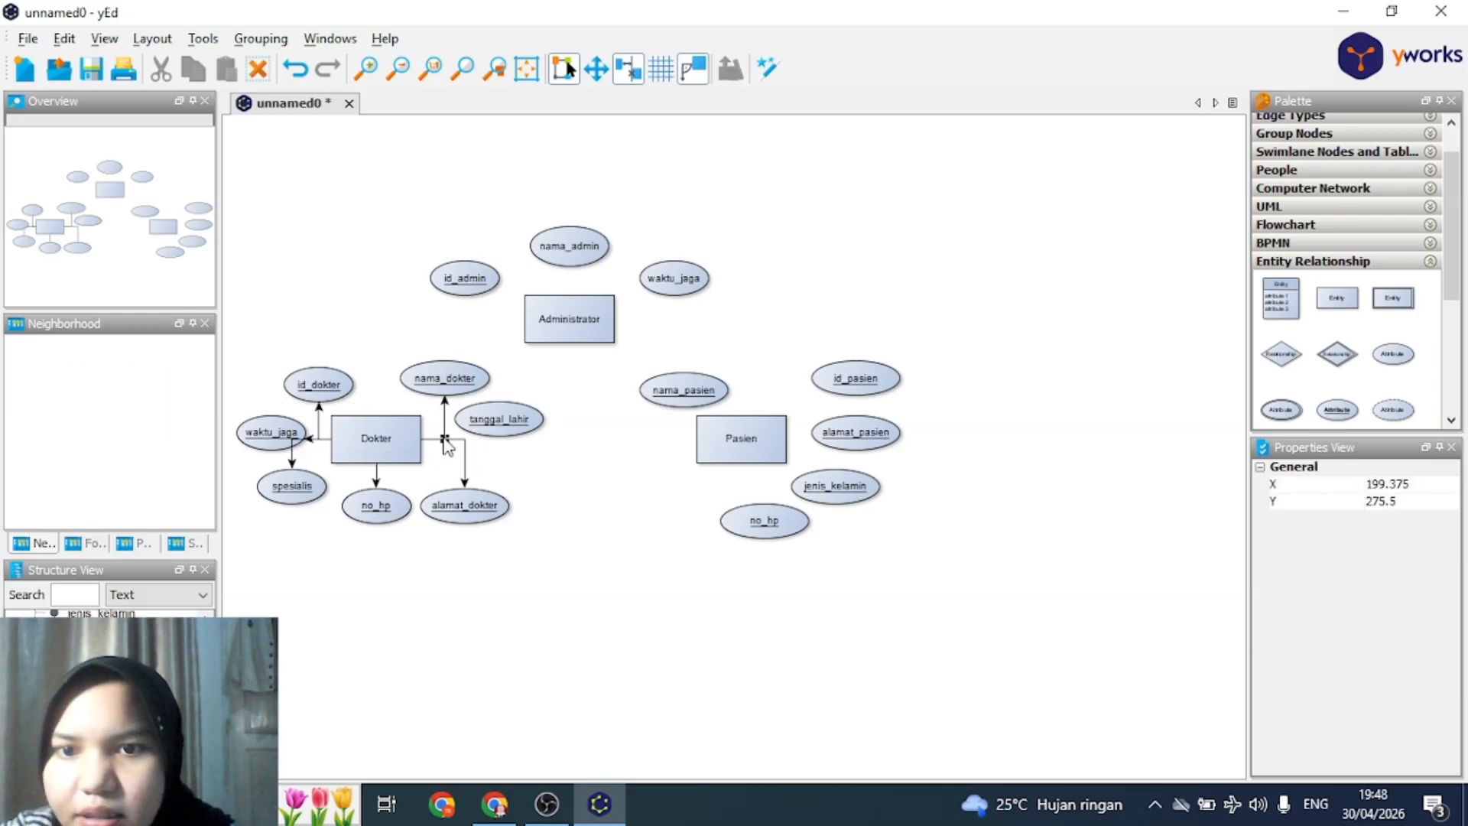
pyautogui.click(449, 441)
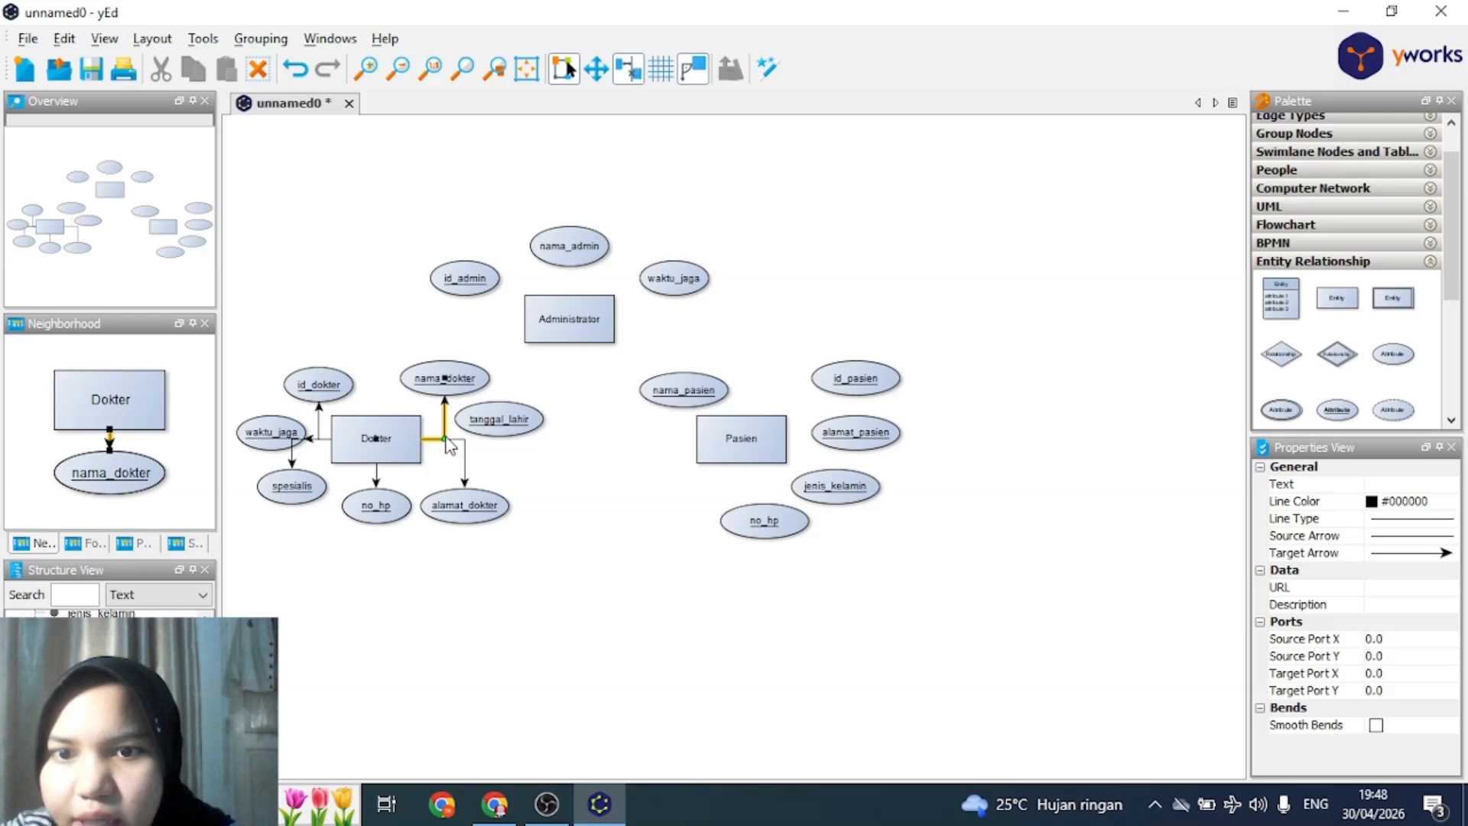
pyautogui.click(445, 440)
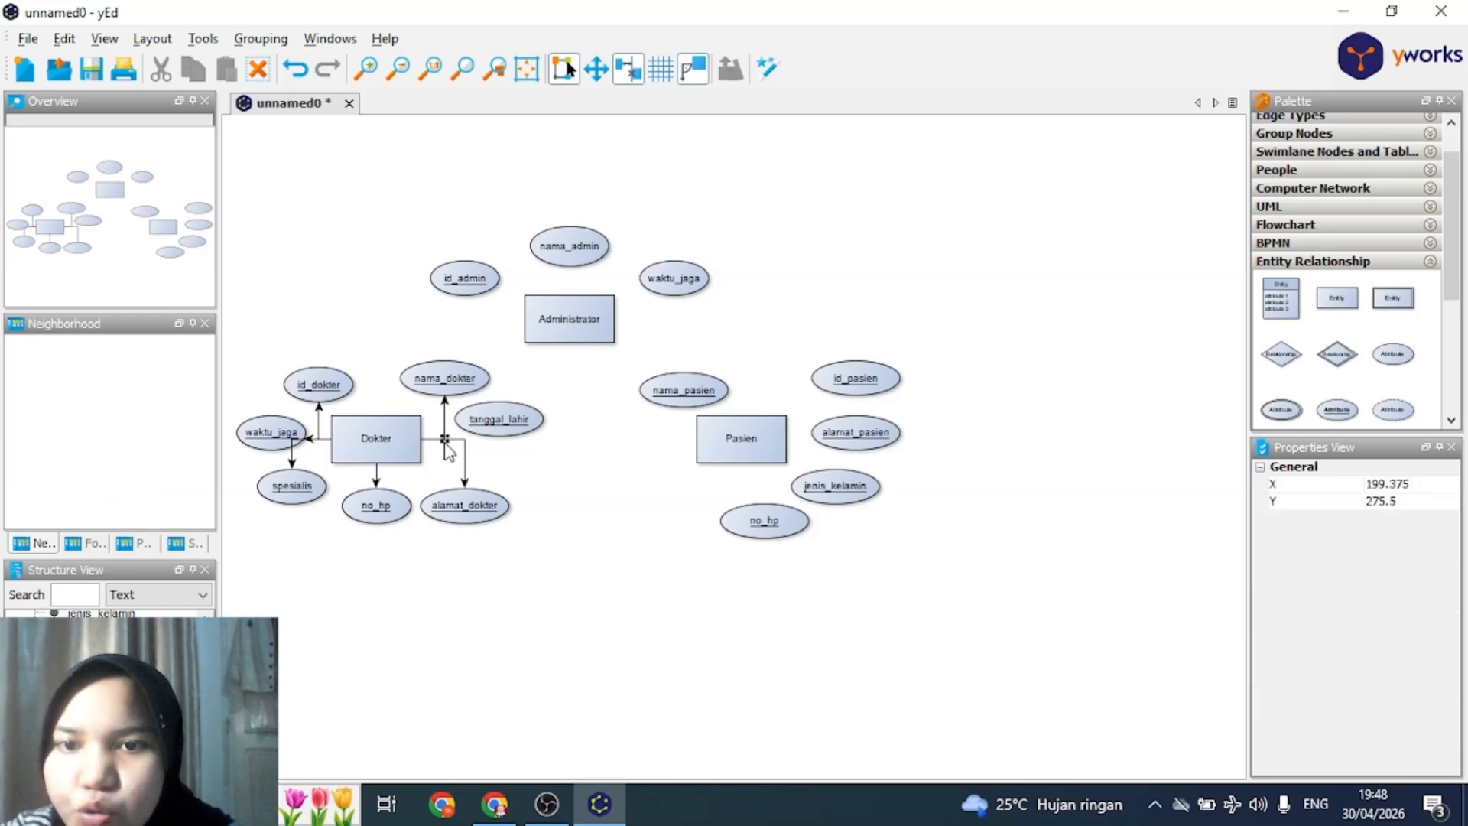
pyautogui.press('Delete')
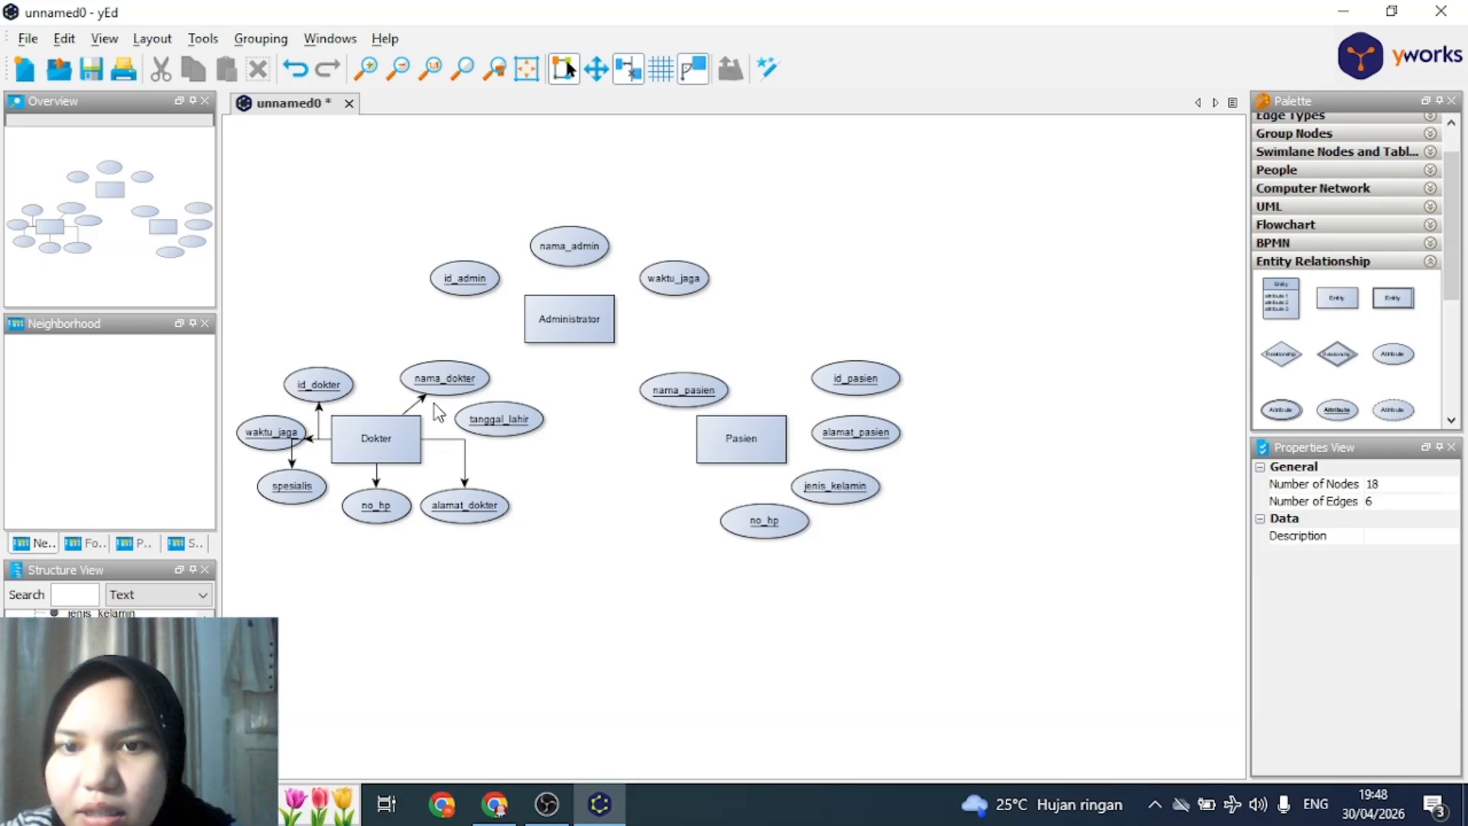
# Draw an edge from Dokter to tanggal_lahir and remove the bends from the alamat_dokter and tanggal_lahir edges
pyautogui.moveTo(407, 430); pyautogui.dragTo(472, 423)
pyautogui.click(467, 454)
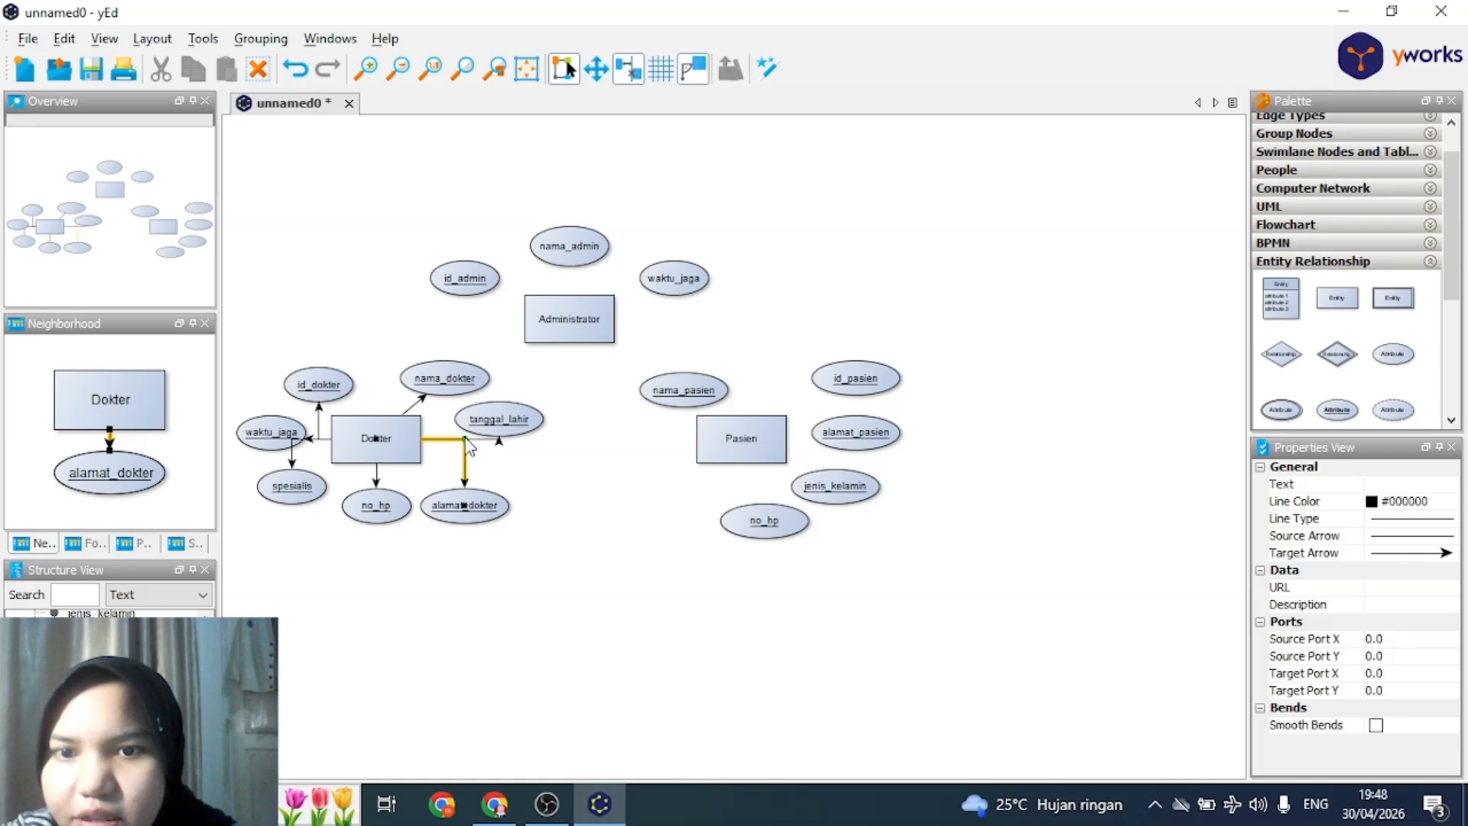
pyautogui.click(465, 440)
pyautogui.press('Delete')
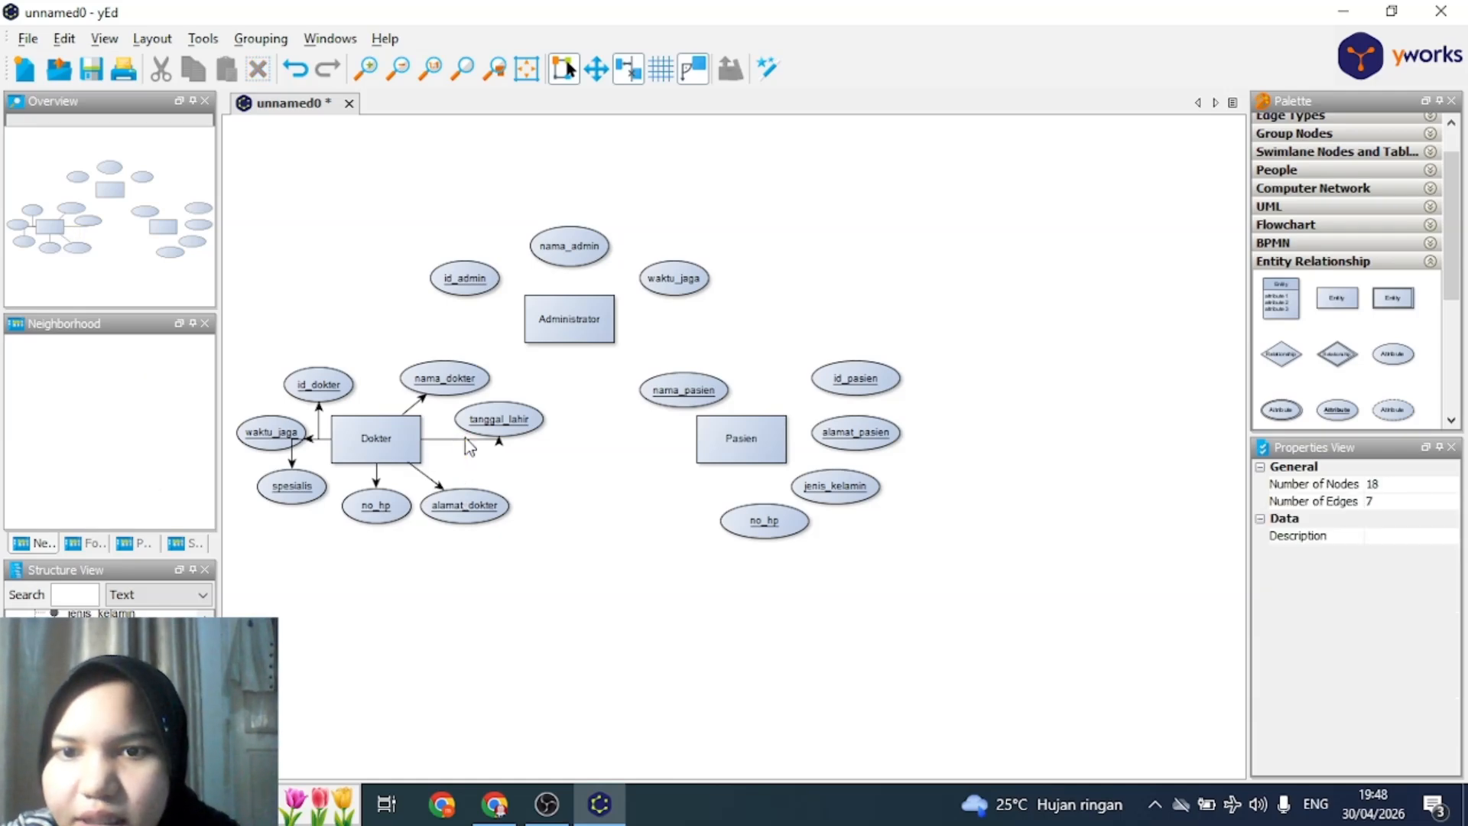
pyautogui.click(458, 439)
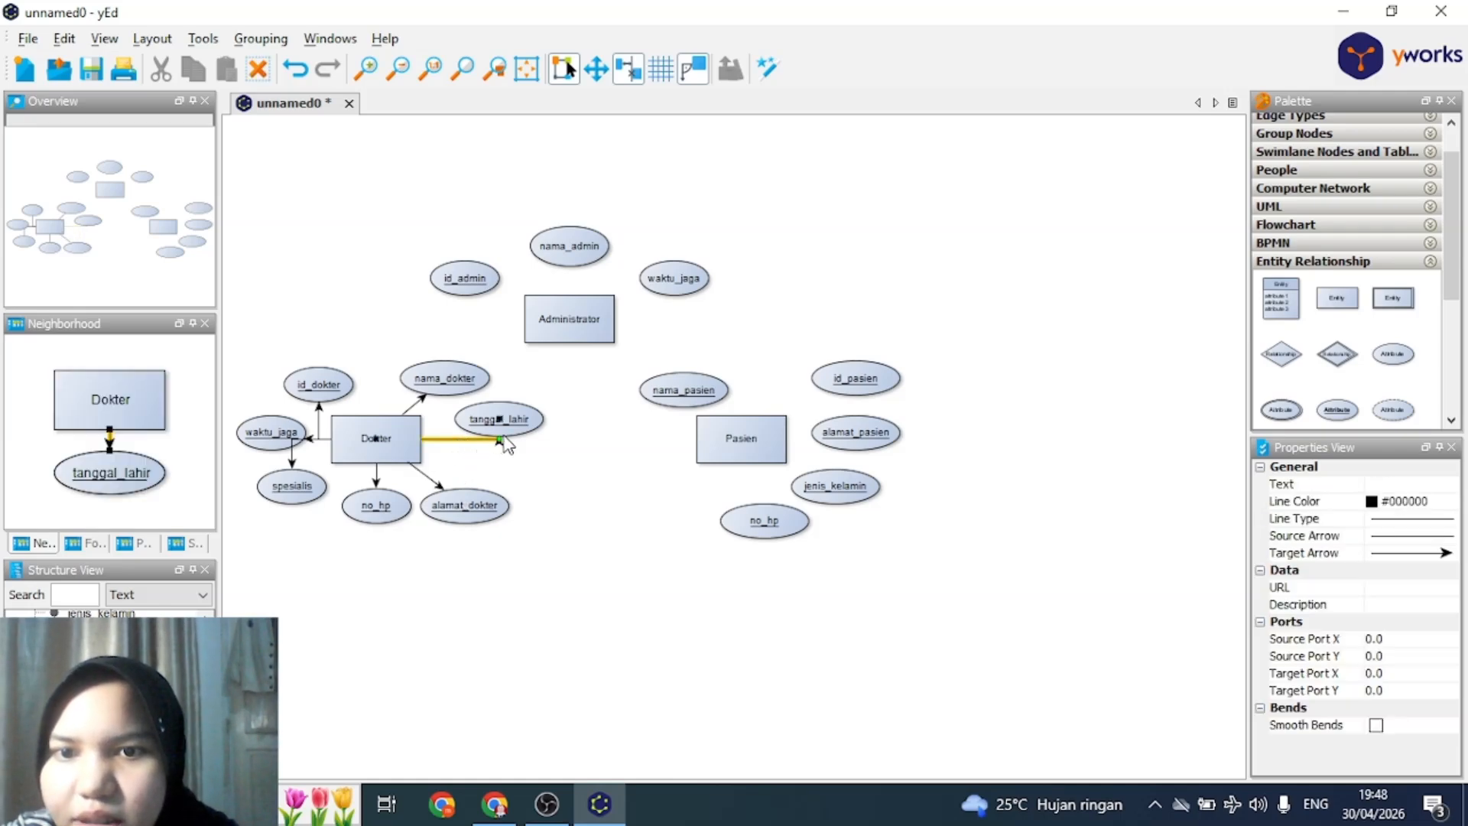
pyautogui.click(499, 441)
pyautogui.press('Delete')
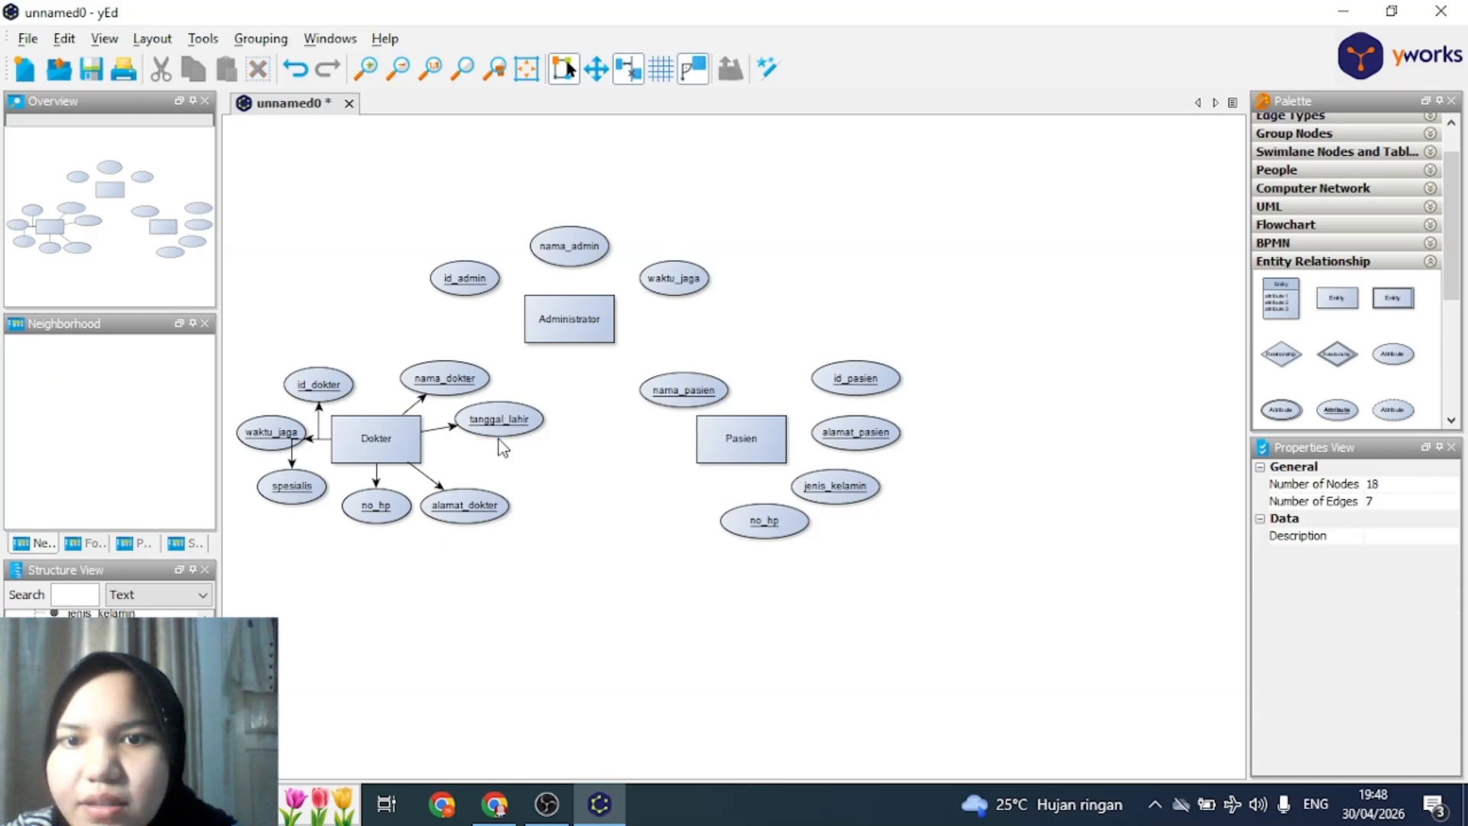
# Remove the bends in Dokter's edges to id_dokter and spesialis so that they run straight
pyautogui.click(329, 396)
pyautogui.click(319, 420)
pyautogui.click(319, 438)
pyautogui.press('Delete')
pyautogui.click(299, 435)
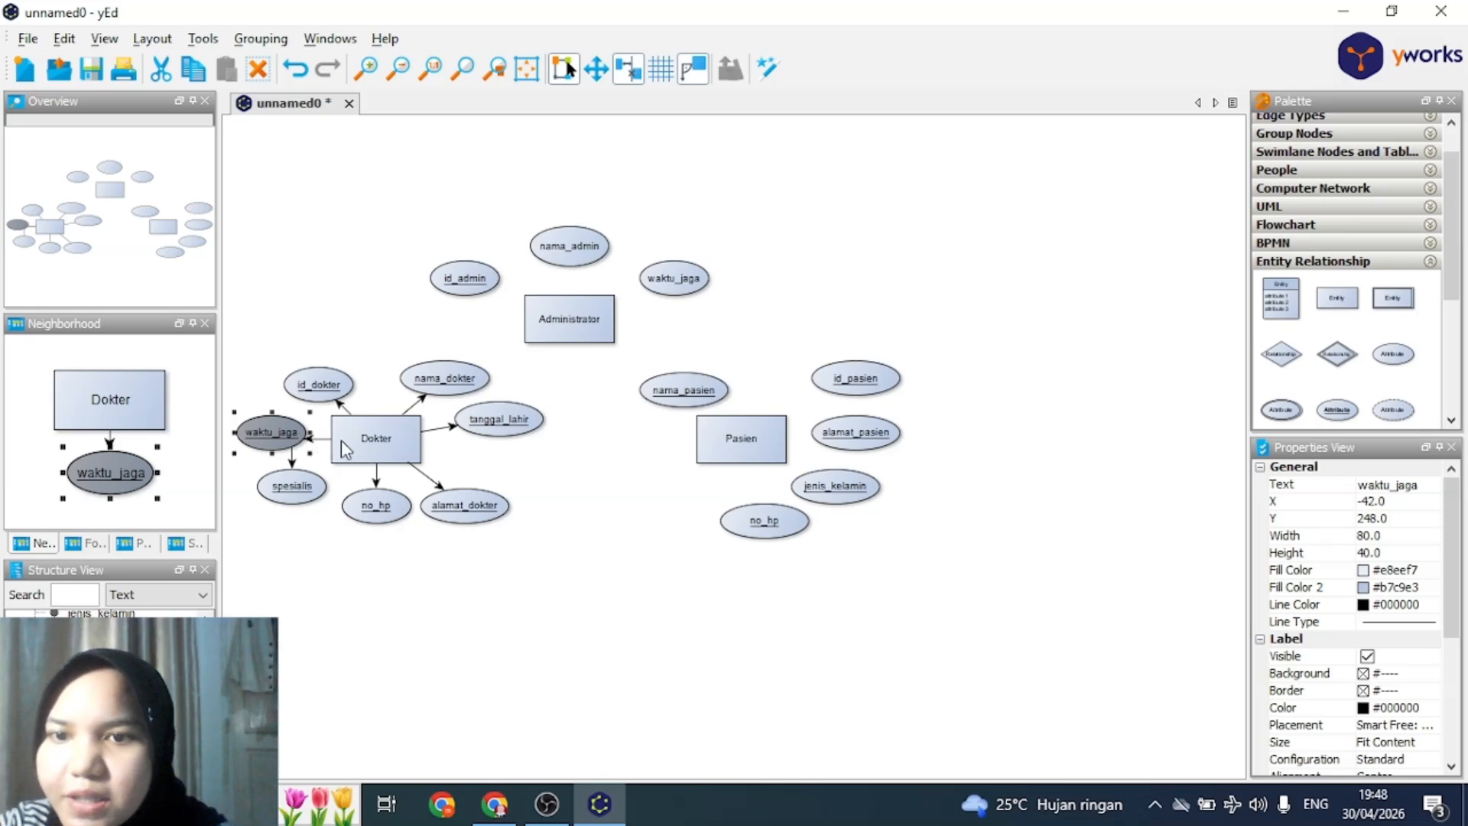
pyautogui.click(321, 440)
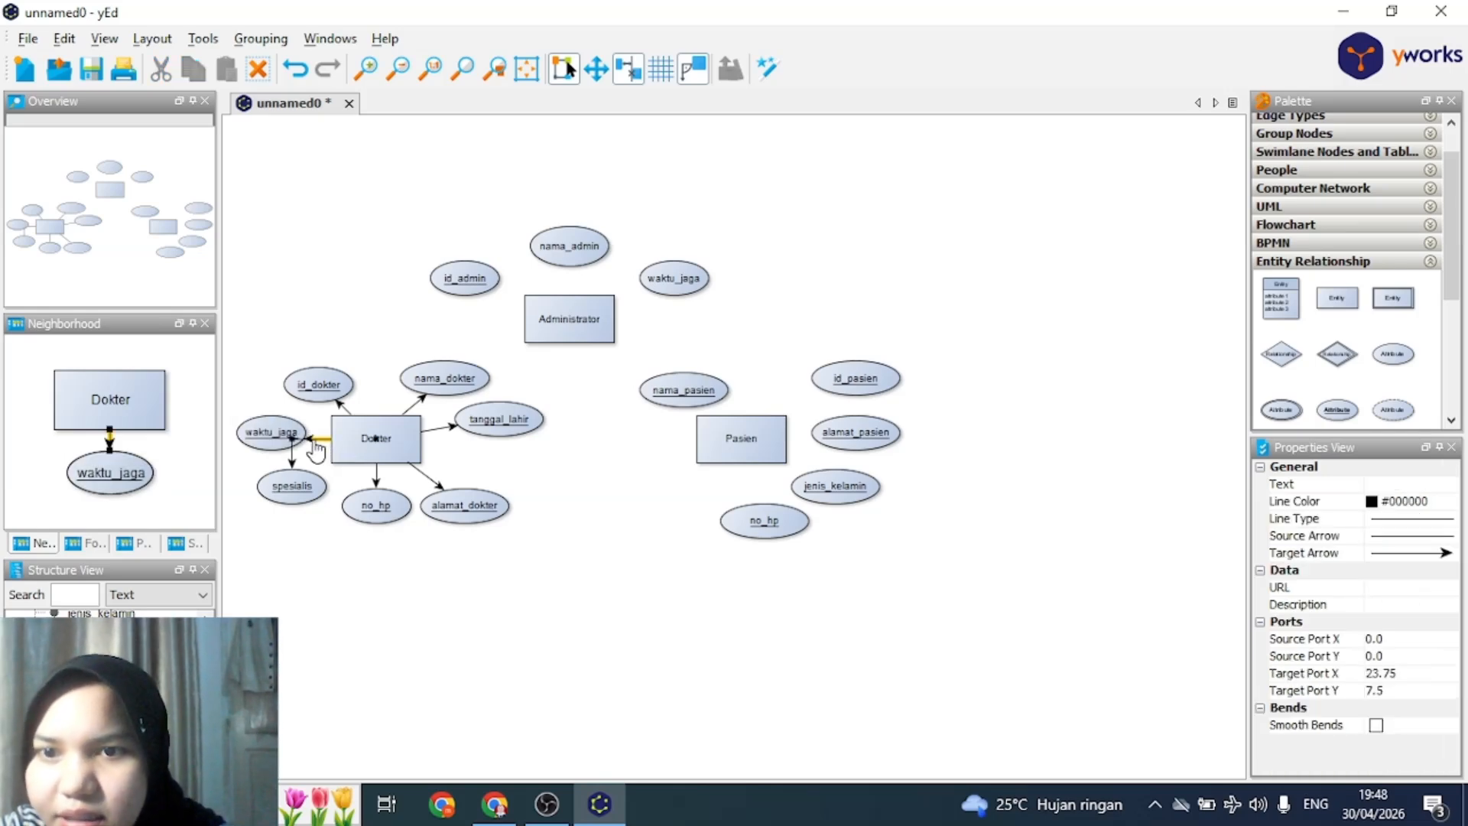
pyautogui.press('Delete')
pyautogui.click(315, 442)
pyautogui.moveTo(341, 441); pyautogui.dragTo(294, 438)
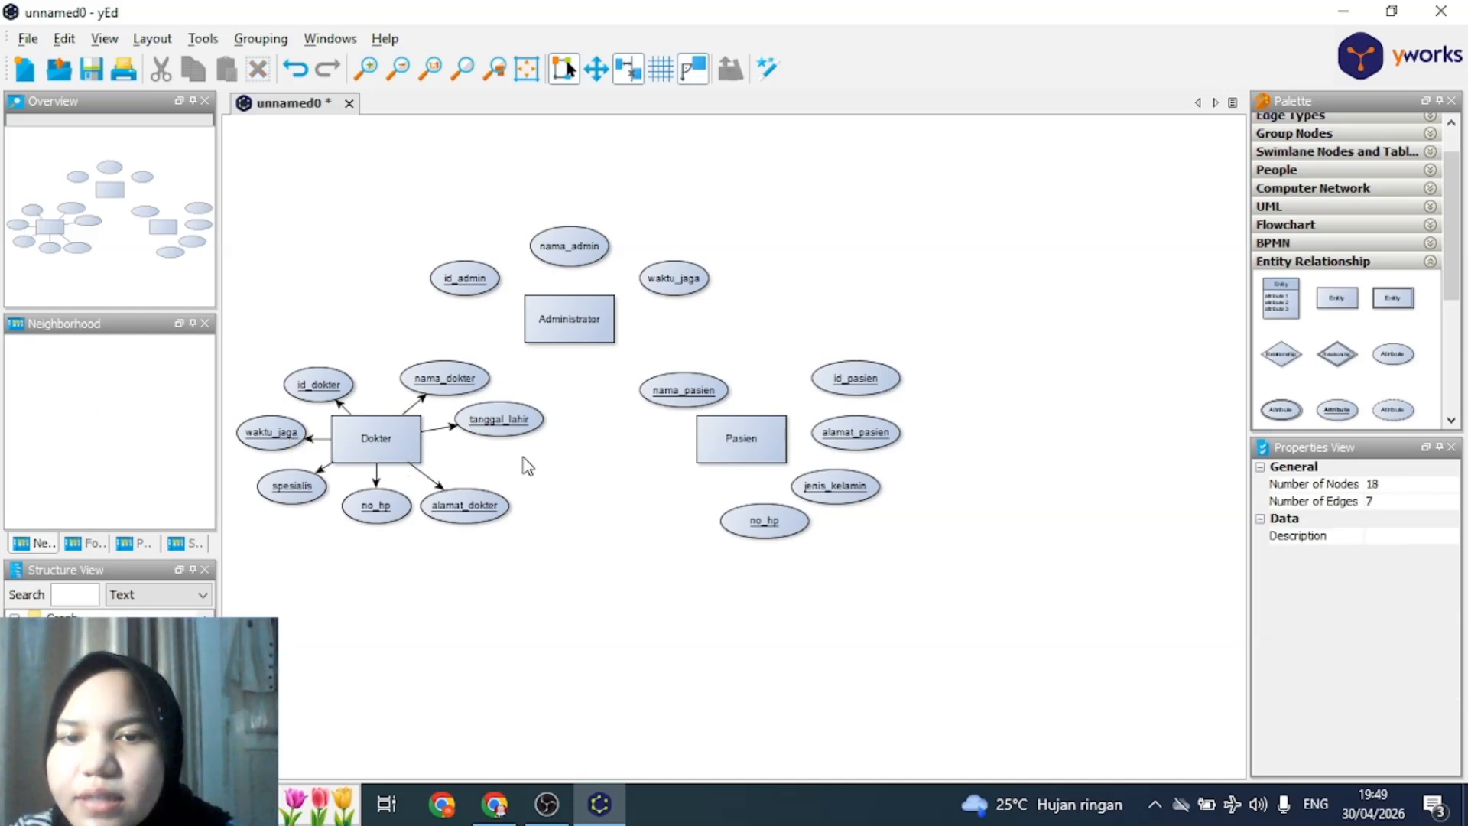
# Remove the underline from the labels of all Dokter attributes except id_dokter
pyautogui.click(319, 386)
pyautogui.click(281, 433)
pyautogui.click(1376, 708)
pyautogui.click(506, 423)
pyautogui.click(1375, 707)
pyautogui.click(445, 380)
pyautogui.click(1376, 708)
pyautogui.click(465, 507)
pyautogui.click(1375, 708)
pyautogui.click(376, 507)
pyautogui.click(1376, 708)
# Remove the underline from the labels of all Pasien attributes except id_pasien
pyautogui.click(684, 391)
pyautogui.click(1375, 708)
pyautogui.click(855, 378)
pyautogui.click(1376, 708)
pyautogui.click(948, 688)
# Connect the Administrator and Pasien entities to each of their own attributes with straight edges
pyautogui.moveTo(558, 314); pyautogui.dragTo(465, 281)
pyautogui.moveTo(569, 310)
pyautogui.mouseDown()
pyautogui.moveTo(569, 267)
pyautogui.moveTo(672, 281)
pyautogui.mouseUp()
pyautogui.moveTo(753, 428); pyautogui.dragTo(683, 391)
pyautogui.moveTo(753, 439); pyautogui.dragTo(855, 378)
pyautogui.moveTo(764, 439)
pyautogui.mouseDown()
pyautogui.moveTo(819, 437)
pyautogui.moveTo(811, 487)
pyautogui.mouseUp()
pyautogui.moveTo(743, 447); pyautogui.dragTo(749, 514)
pyautogui.click(773, 514)
pyautogui.click(794, 441)
pyautogui.moveTo(855, 438); pyautogui.dragTo(830, 398)
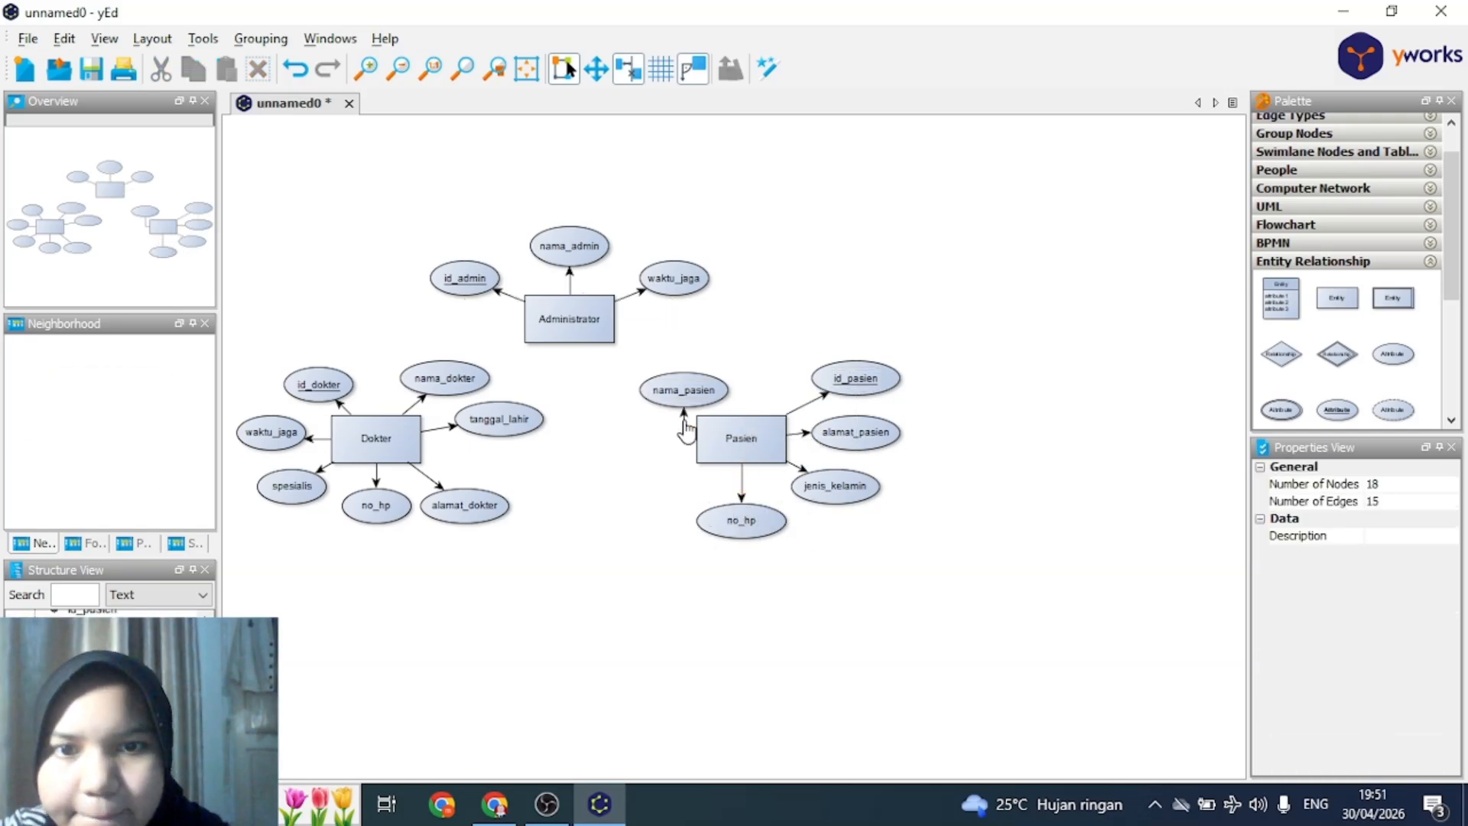
# Straighten the edge between Pasien and nama_pasien, and move Pasien with its attributes farther right of Dokter
pyautogui.moveTo(683, 438); pyautogui.dragTo(704, 411)
pyautogui.moveTo(683, 391); pyautogui.dragTo(674, 378)
pyautogui.click(950, 299)
pyautogui.moveTo(929, 341); pyautogui.dragTo(615, 555)
pyautogui.moveTo(741, 438); pyautogui.dragTo(858, 425)
pyautogui.moveTo(579, 501); pyautogui.dragTo(227, 355)
pyautogui.click(571, 511)
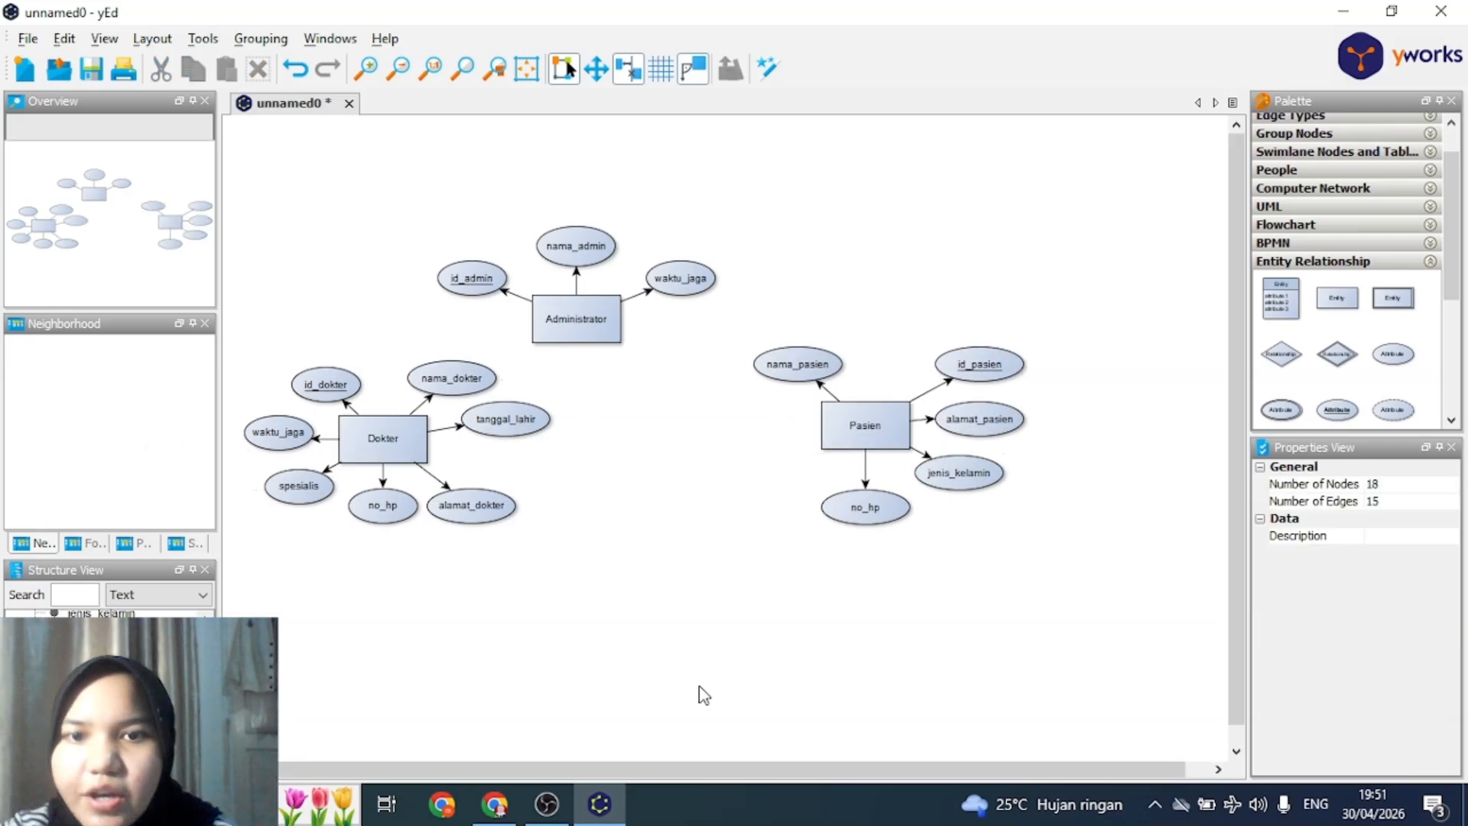
# Reposition the Dokter and Administrator groups with their attributes so that Administrator is centred above the space between Dokter and Pasien
pyautogui.moveTo(524, 549); pyautogui.dragTo(237, 367)
pyautogui.click(770, 594)
pyautogui.moveTo(585, 552); pyautogui.dragTo(227, 356)
pyautogui.moveTo(394, 438); pyautogui.dragTo(360, 449)
pyautogui.moveTo(367, 215); pyautogui.dragTo(764, 363)
pyautogui.moveTo(581, 321); pyautogui.dragTo(621, 294)
pyautogui.moveTo(577, 558); pyautogui.dragTo(225, 359)
pyautogui.moveTo(397, 448); pyautogui.dragTo(411, 425)
pyautogui.moveTo(841, 336); pyautogui.dragTo(504, 180)
pyautogui.moveTo(651, 284)
pyautogui.mouseDown()
pyautogui.moveTo(672, 283)
pyautogui.moveTo(669, 269)
pyautogui.mouseUp()
pyautogui.click(753, 535)
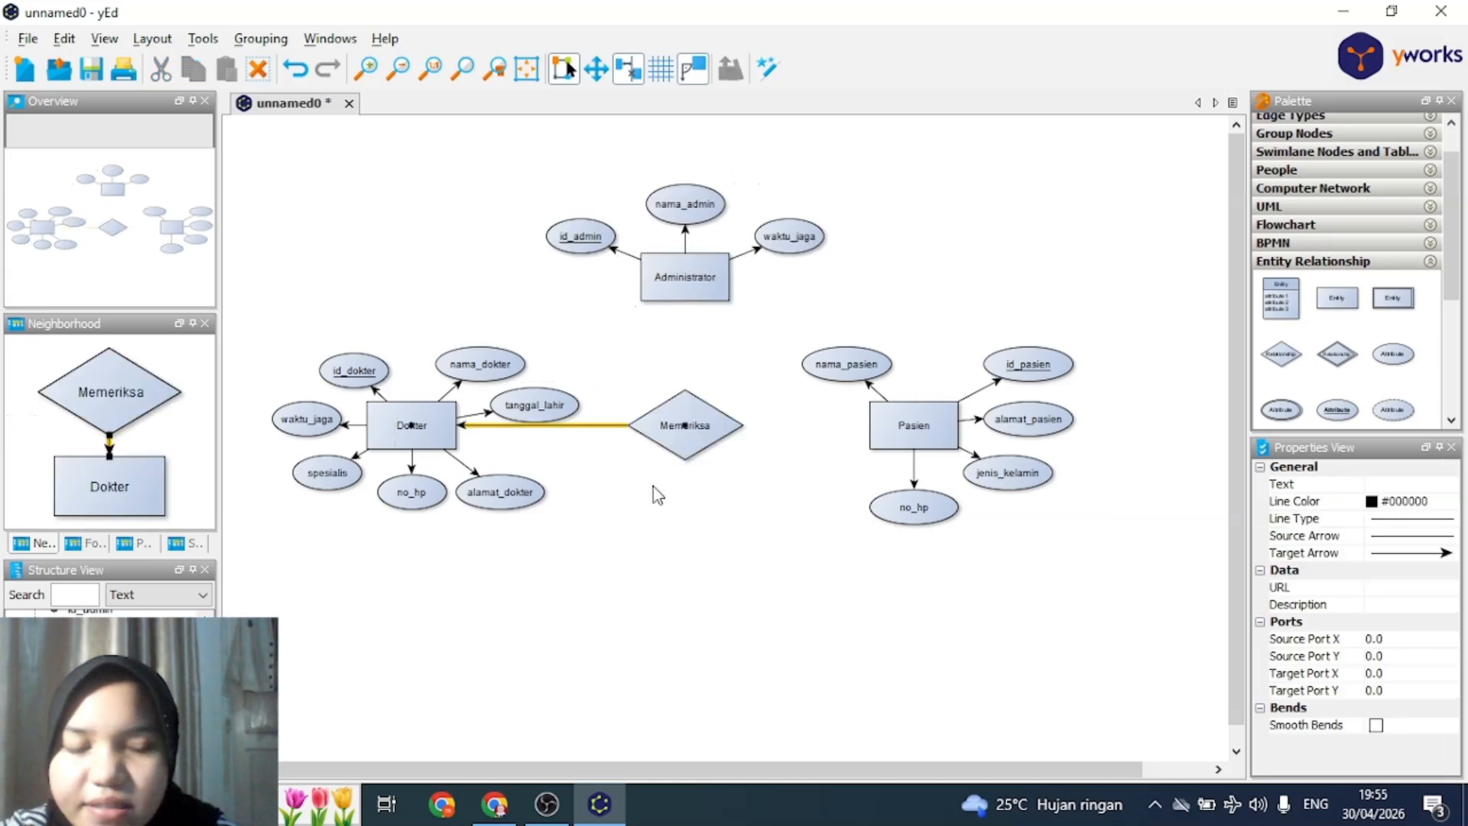
# Draw an edge from the Memeriksa relationship to the Pasien entity
pyautogui.click(694, 425)
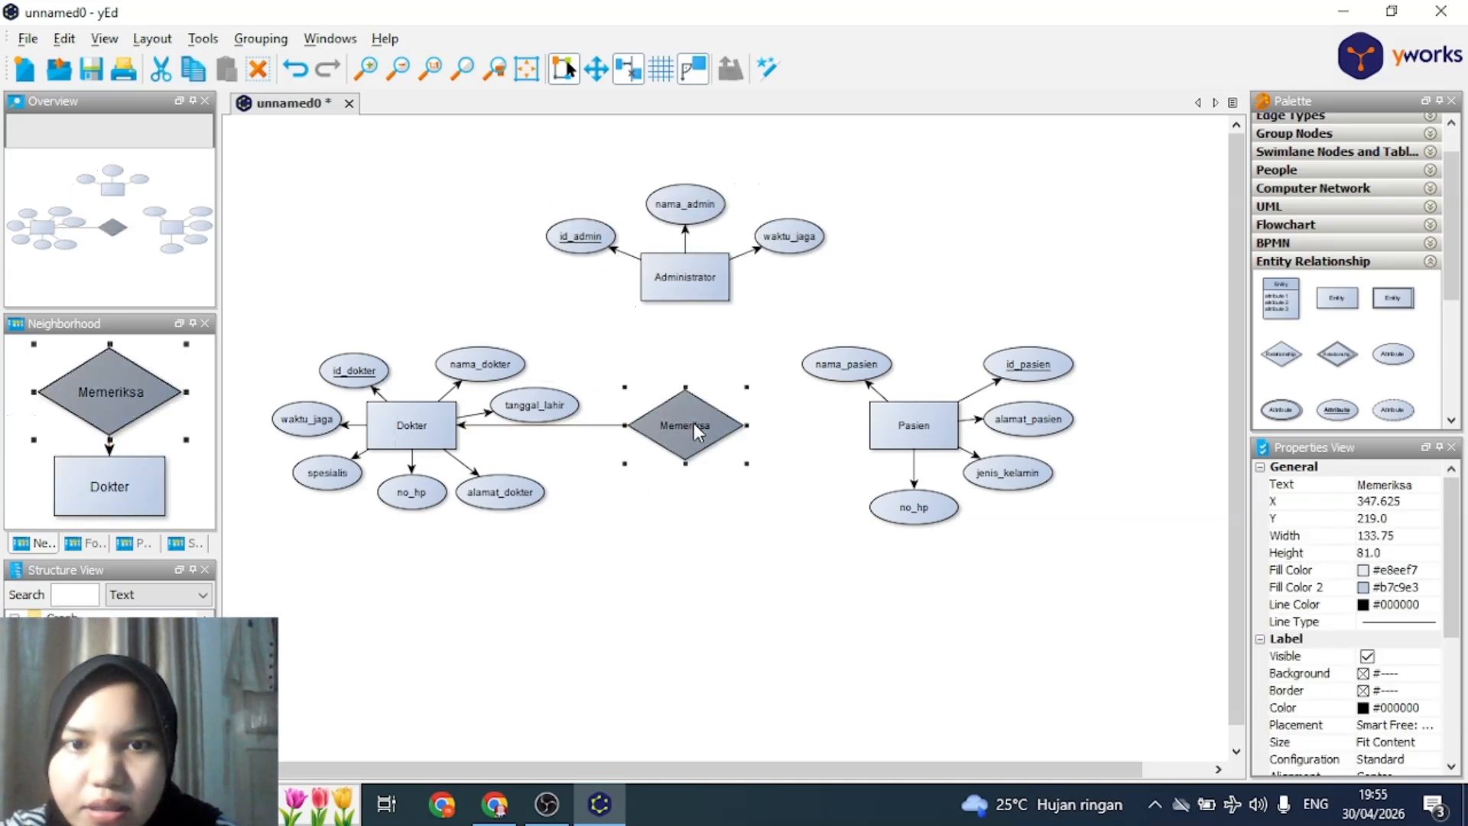
pyautogui.click(754, 430)
pyautogui.moveTo(745, 434); pyautogui.dragTo(869, 433)
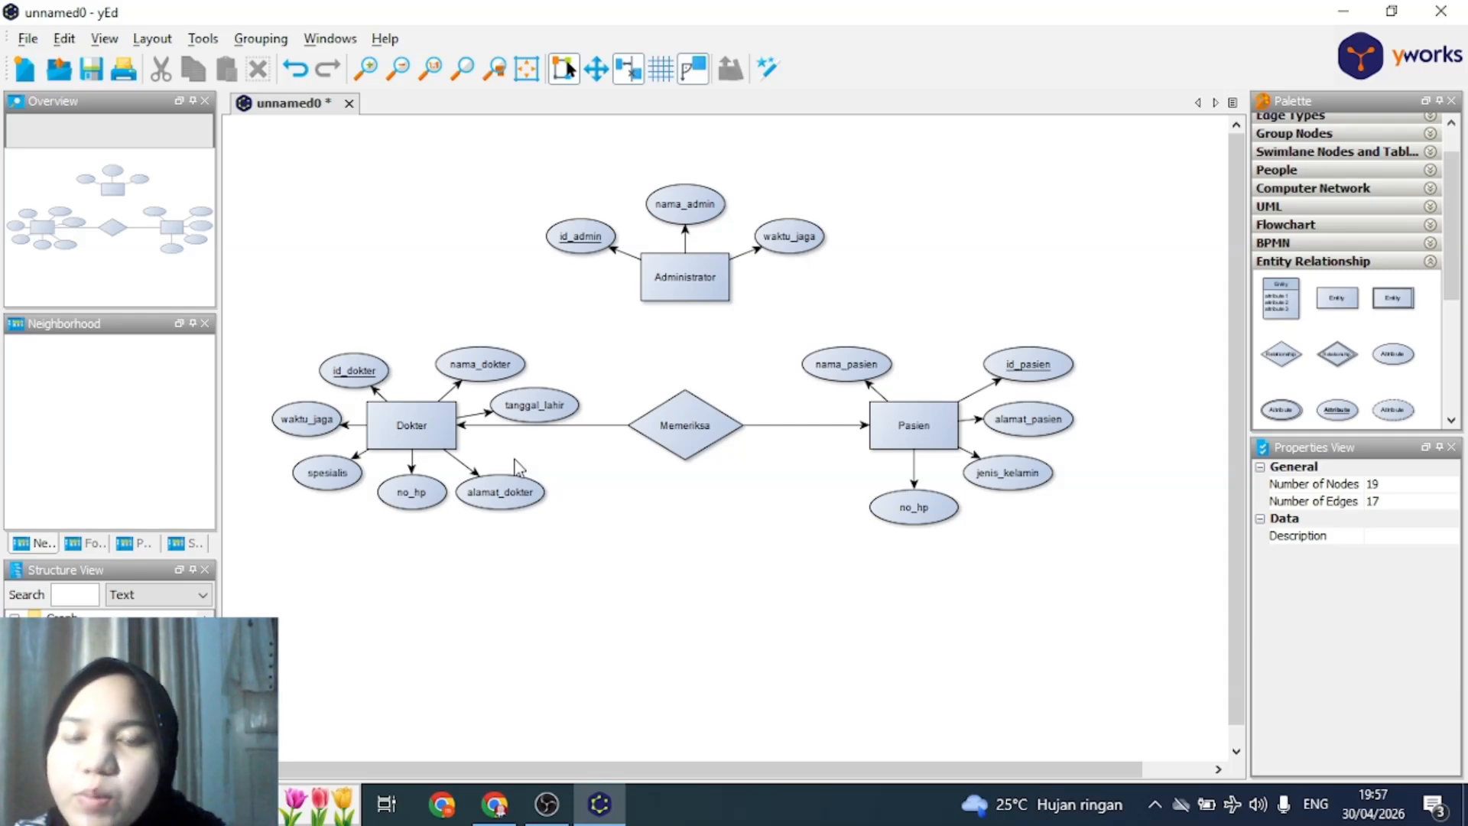
# Set the target arrows of Memeriksa's edges to Dokter and Pasien to the crow's foot style
pyautogui.click(456, 426)
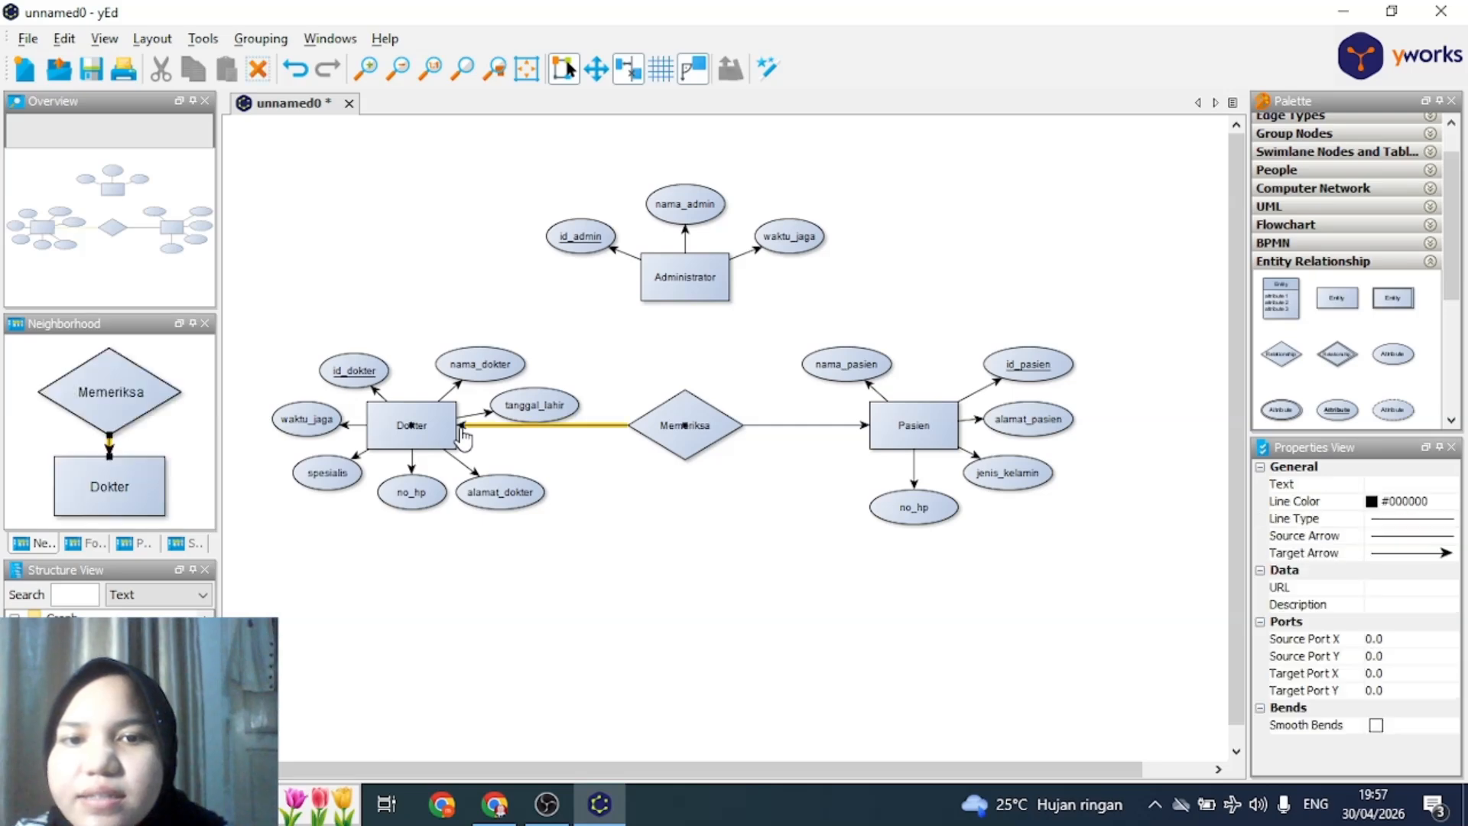
pyautogui.click(1414, 555)
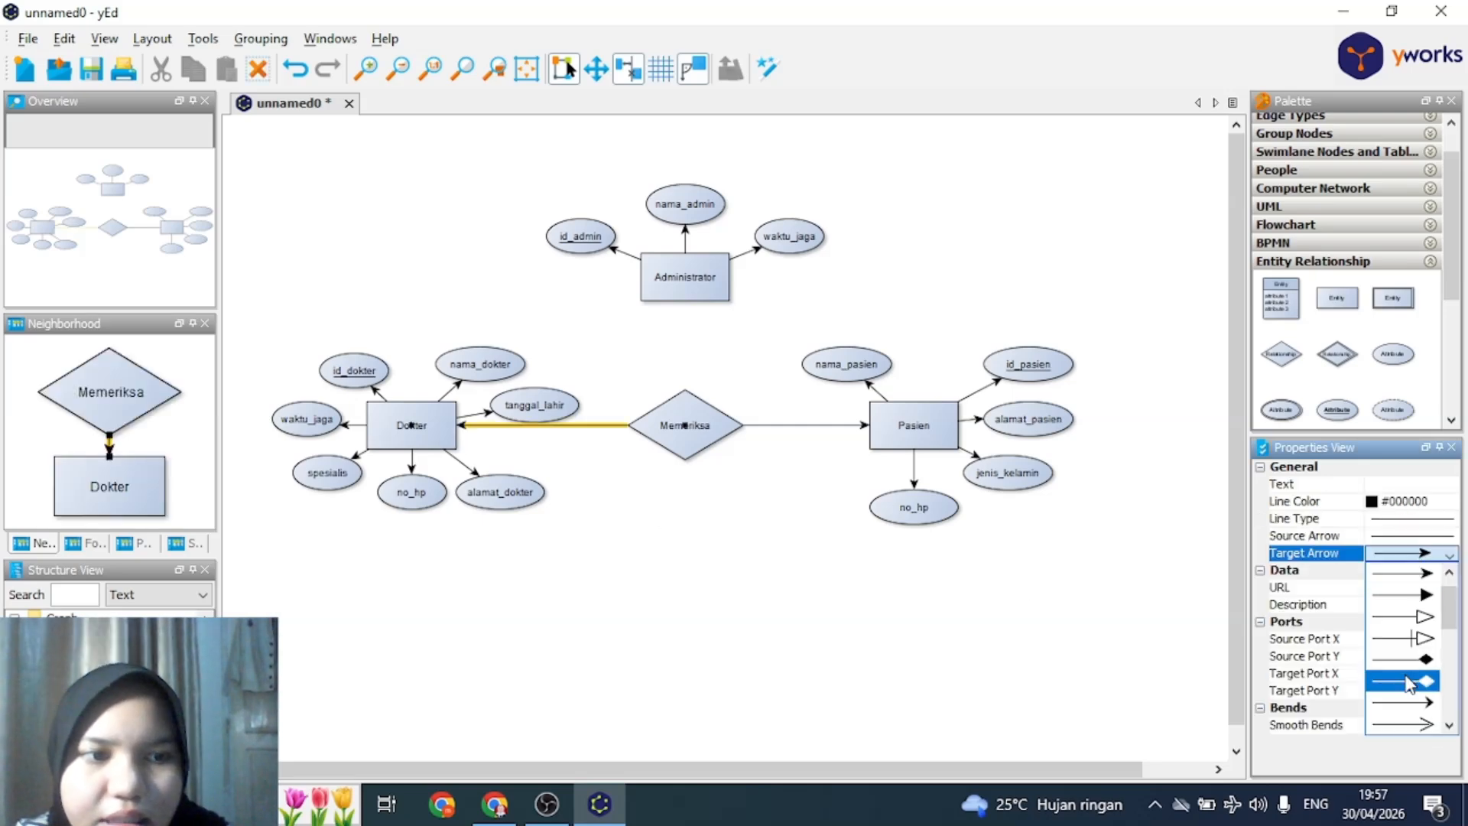
pyautogui.scroll(-5, 1421, 683)
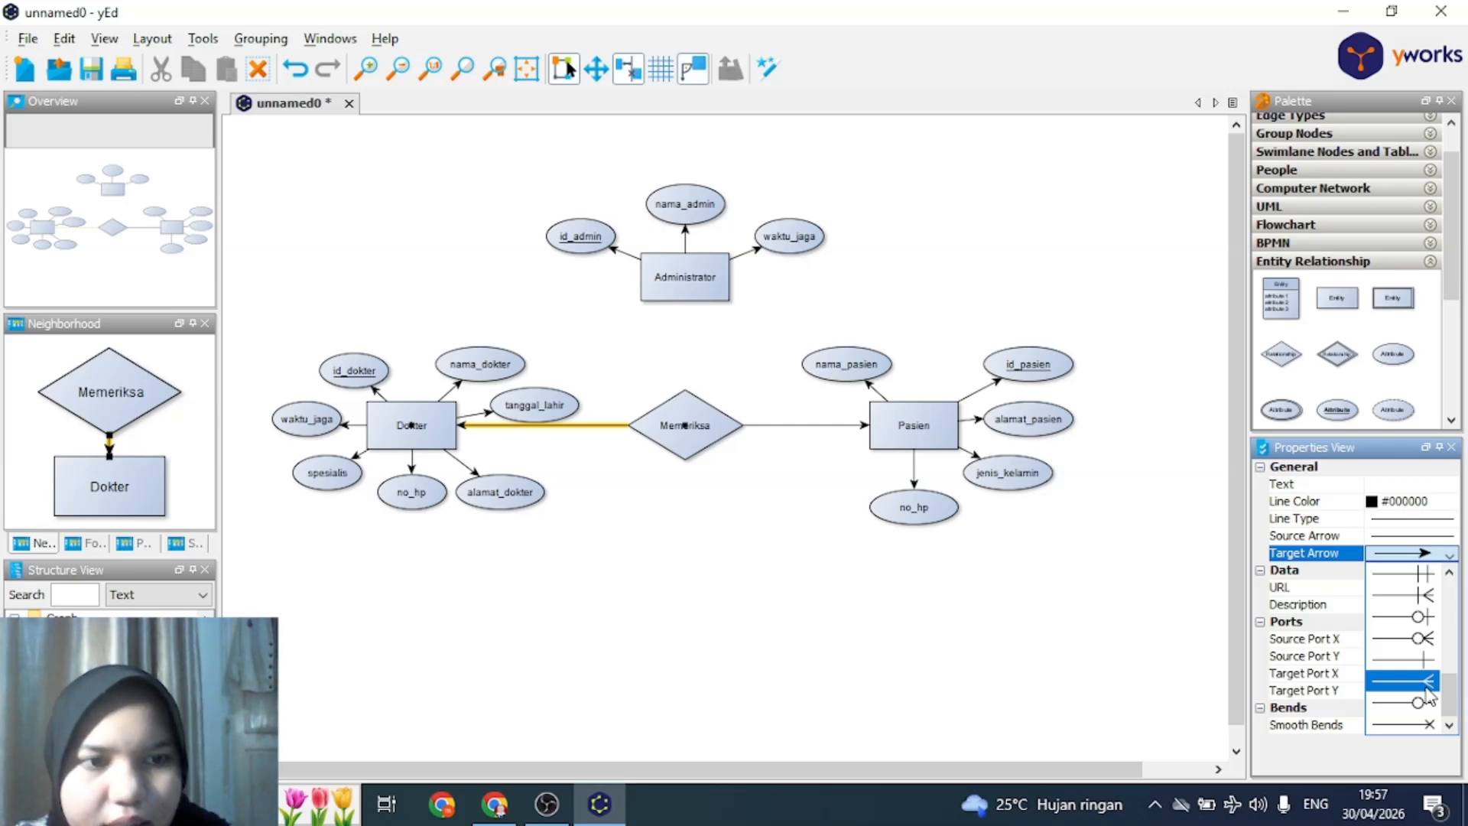
pyautogui.click(1427, 681)
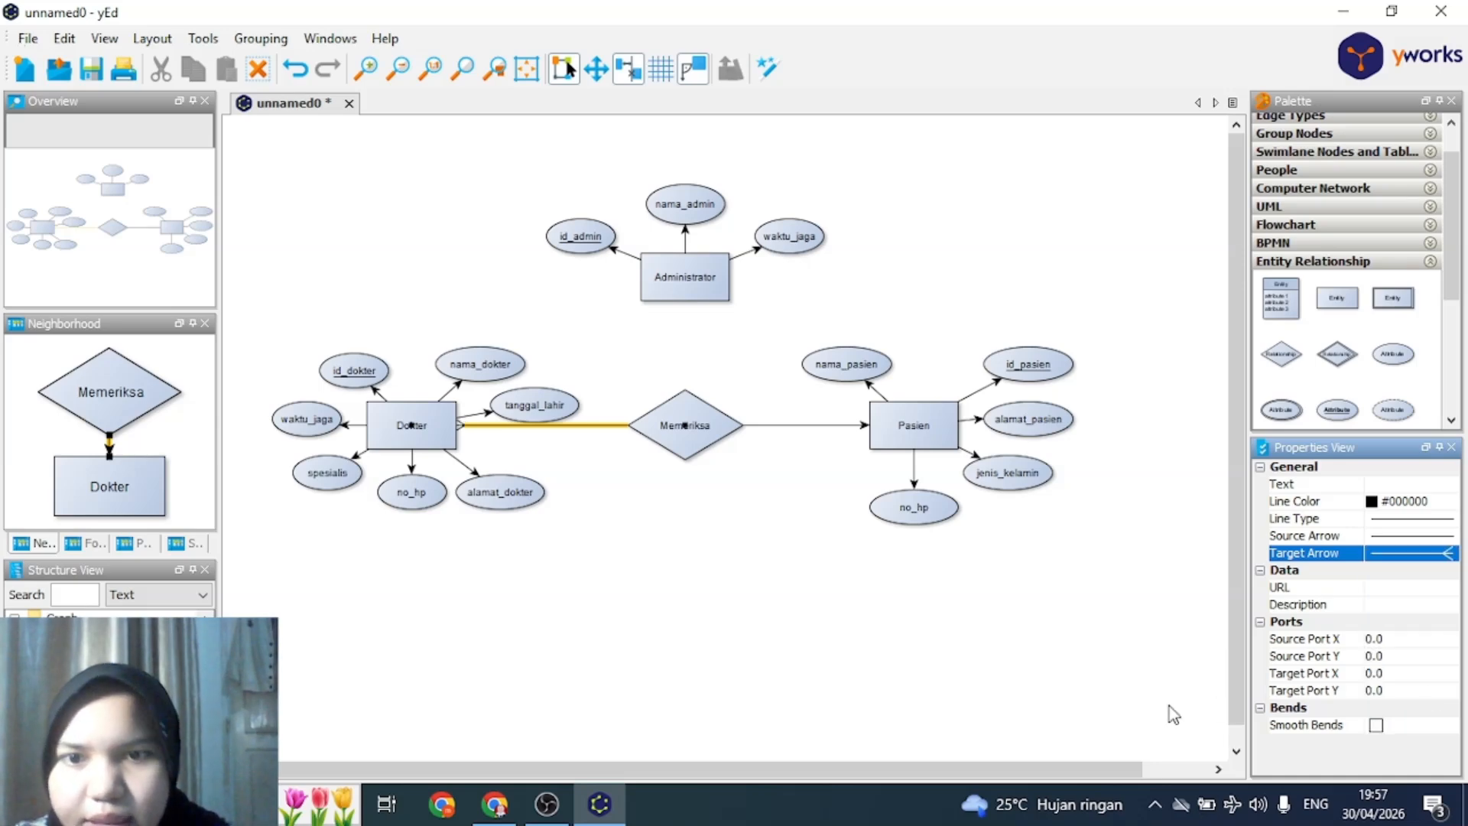
pyautogui.click(1099, 685)
pyautogui.click(829, 426)
pyautogui.click(1412, 553)
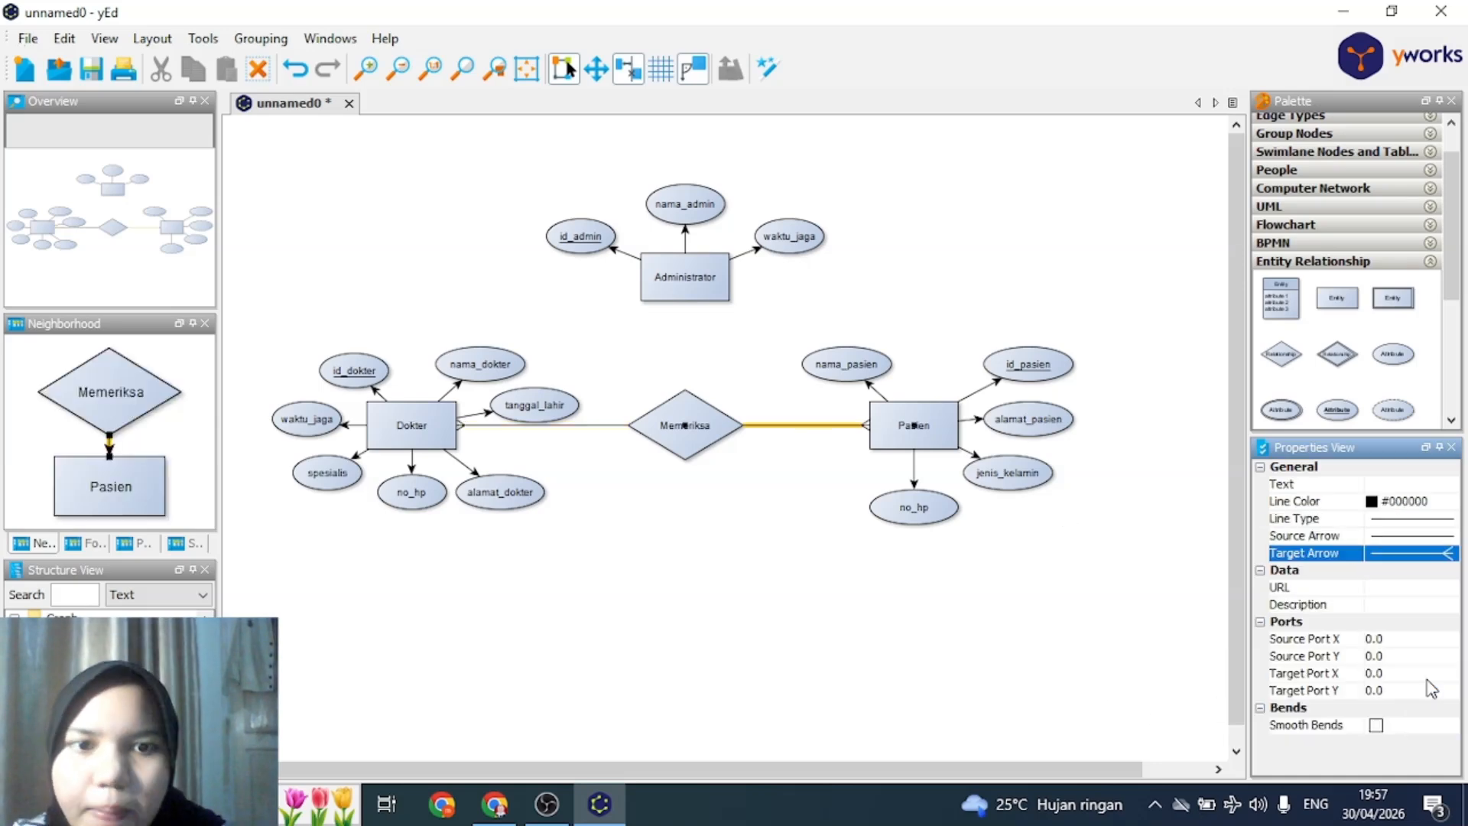
pyautogui.click(1428, 682)
pyautogui.click(809, 512)
# Place a Relationship diamond above Pasien and move the Administrator group higher to make room
pyautogui.moveTo(1282, 354); pyautogui.dragTo(929, 288)
pyautogui.moveTo(528, 162); pyautogui.dragTo(849, 315)
pyautogui.moveTo(685, 278); pyautogui.dragTo(685, 218)
# Label the relationship above Pasien Mendaftar, enlarge the diamond and centre it over the entity
pyautogui.doubleClick(927, 289)
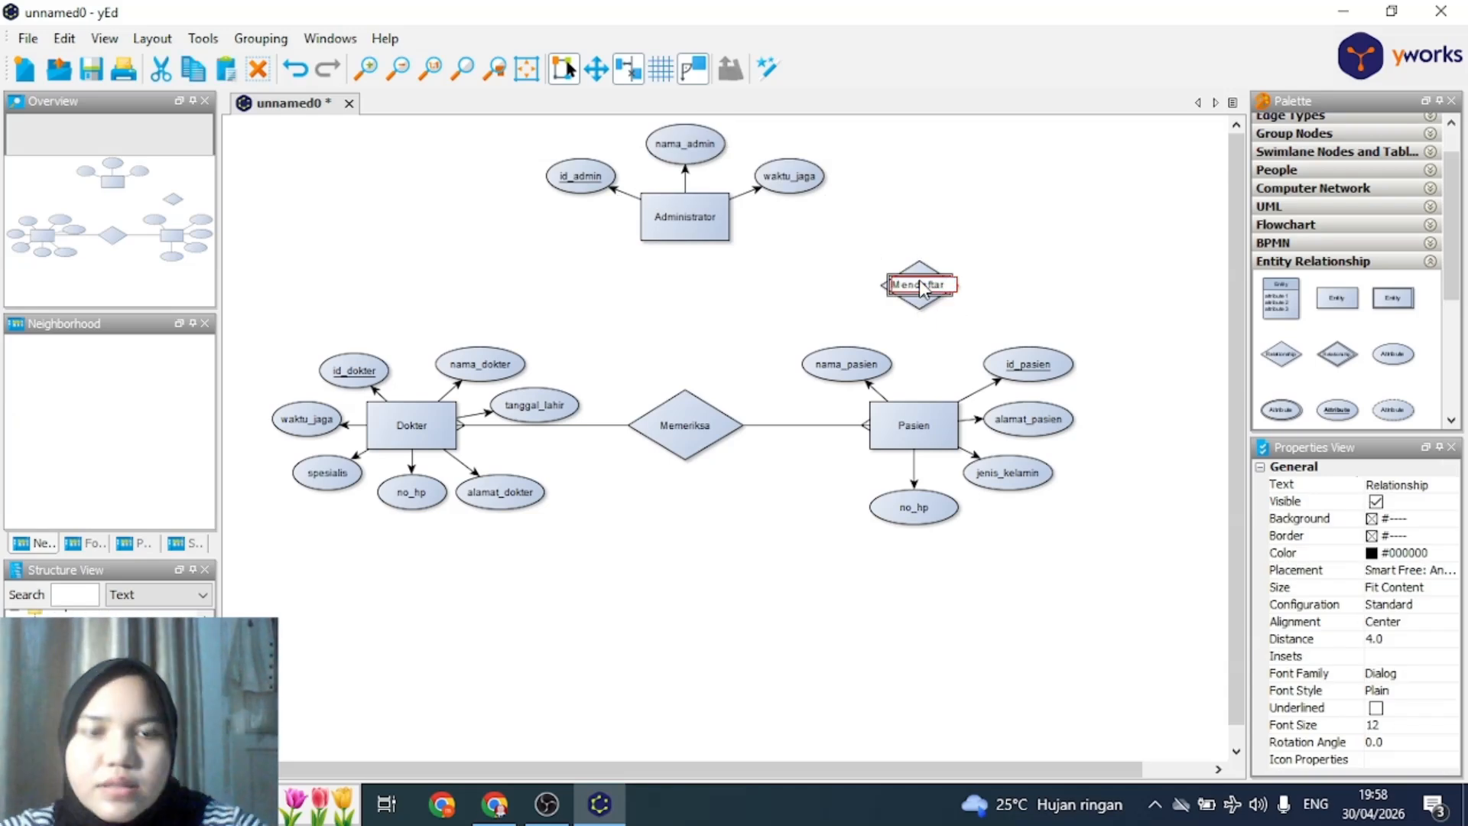
pyautogui.write('Mendaftar')
pyautogui.click(931, 296)
pyautogui.moveTo(962, 260); pyautogui.dragTo(997, 251)
pyautogui.moveTo(952, 288); pyautogui.dragTo(932, 289)
pyautogui.click(934, 344)
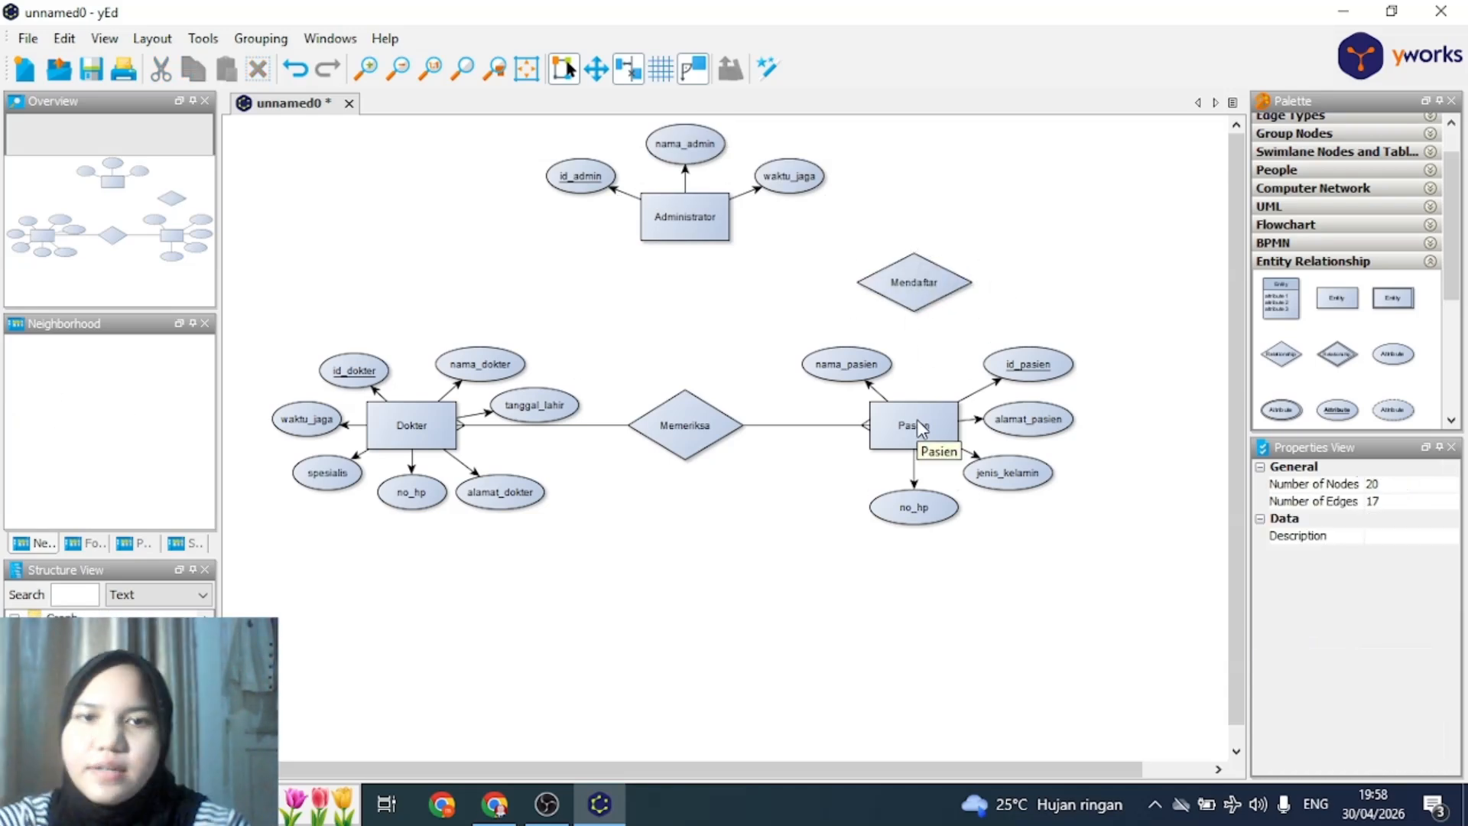
# Draw edges from the Mendaftar relationship to the Pasien and Administrator entities
pyautogui.click(923, 305)
pyautogui.click(765, 294)
pyautogui.click(922, 278)
pyautogui.click(917, 336)
pyautogui.moveTo(911, 295); pyautogui.dragTo(915, 408)
pyautogui.moveTo(918, 274); pyautogui.dragTo(731, 219)
# Give Mendaftar's edges to Administrator and Pasien crow's foot target arrows
pyautogui.click(904, 217)
pyautogui.click(1413, 553)
pyautogui.click(1425, 723)
pyautogui.click(913, 351)
pyautogui.click(1412, 553)
pyautogui.click(1425, 723)
pyautogui.click(841, 313)
# Add a Relationship diamond above Dokter and label it Memberikan data
pyautogui.moveTo(1295, 354); pyautogui.dragTo(339, 239)
pyautogui.moveTo(388, 276); pyautogui.dragTo(404, 284)
pyautogui.doubleClick(404, 284)
pyautogui.write('Memberikan data')
pyautogui.click(464, 304)
# Draw edges from the Memberikan data relationship to the Administrator and Dokter entities
pyautogui.click(673, 221)
pyautogui.click(609, 236)
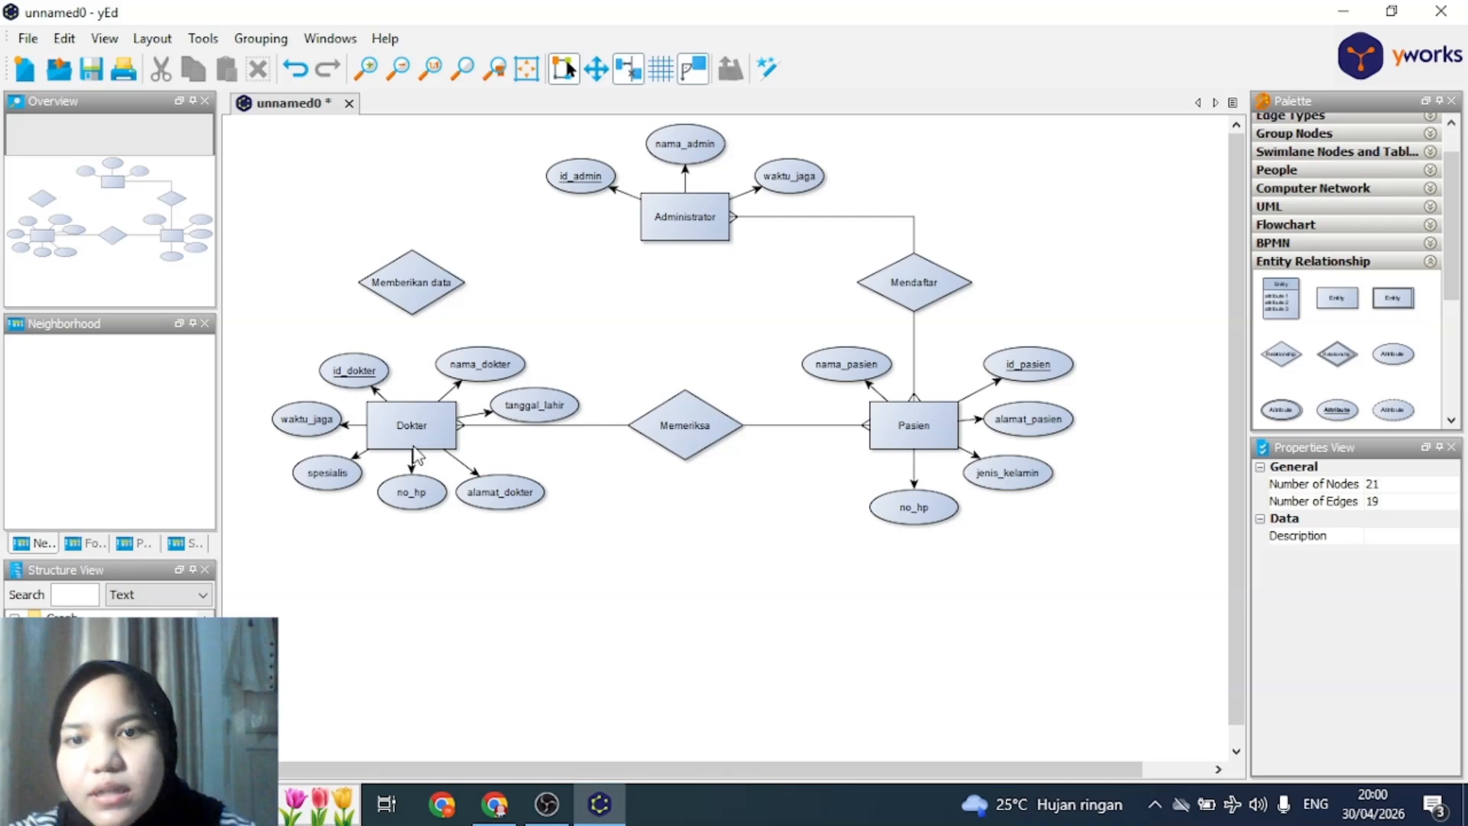
pyautogui.click(413, 268)
pyautogui.moveTo(413, 282); pyautogui.dragTo(673, 218)
pyautogui.moveTo(412, 294); pyautogui.dragTo(412, 405)
# Give Memberikan data's edges to Administrator and Dokter crow's foot target arrows
pyautogui.click(528, 218)
pyautogui.click(1403, 554)
pyautogui.click(1425, 723)
pyautogui.click(412, 351)
pyautogui.click(1425, 723)
pyautogui.click(954, 681)
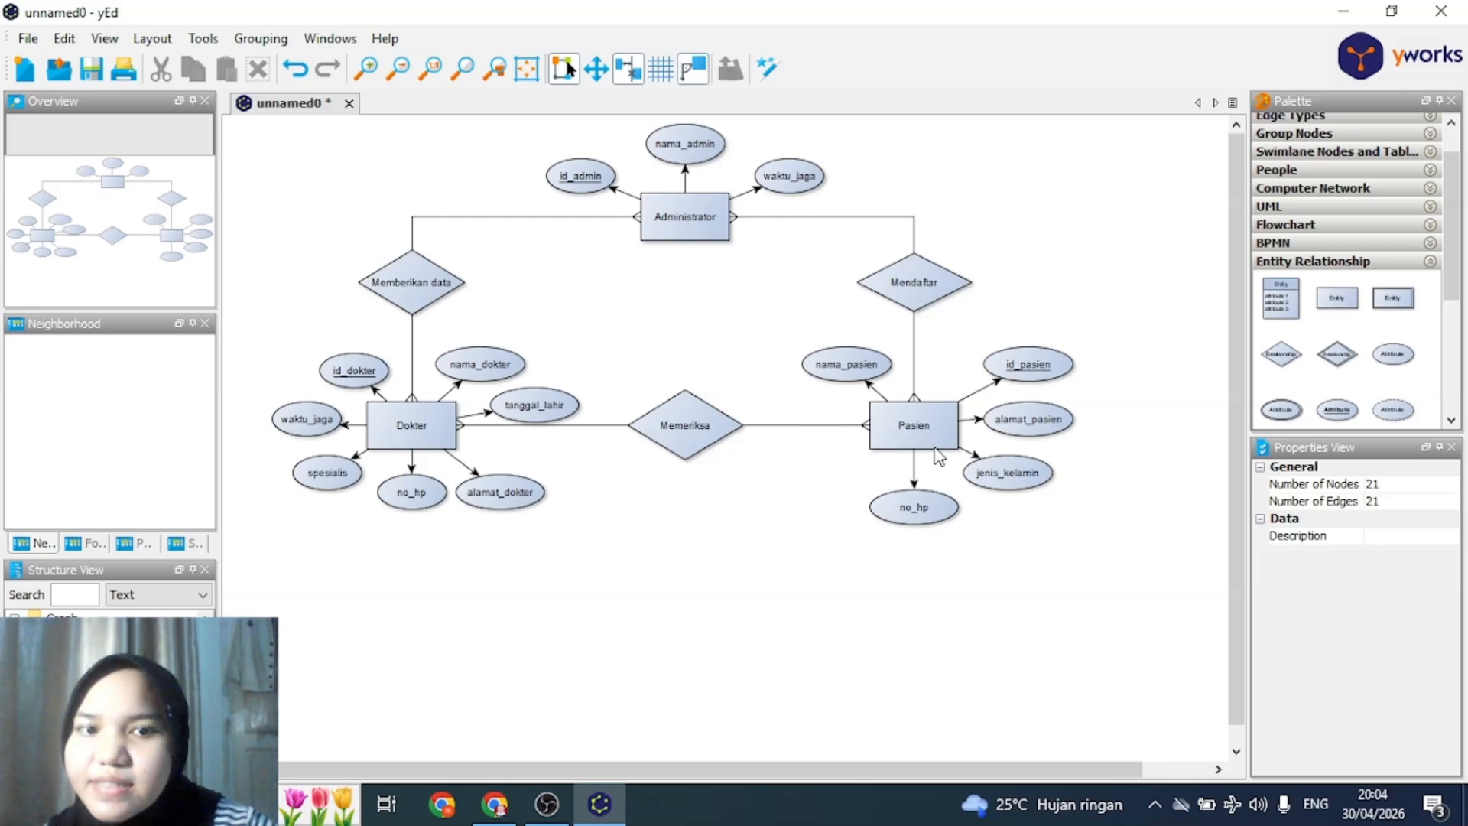
pyautogui.click(934, 447)
pyautogui.click(423, 445)
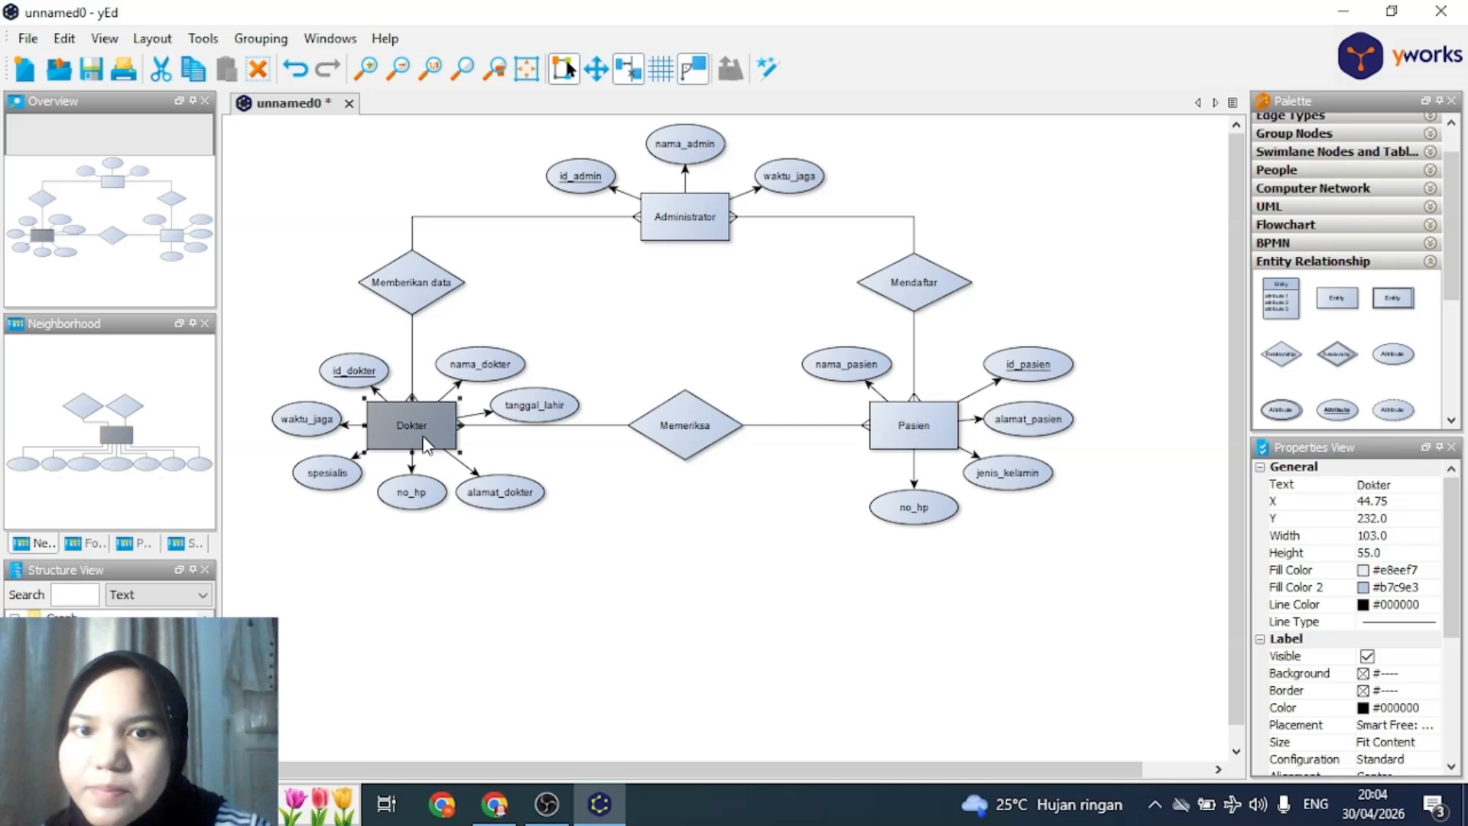
pyautogui.click(686, 235)
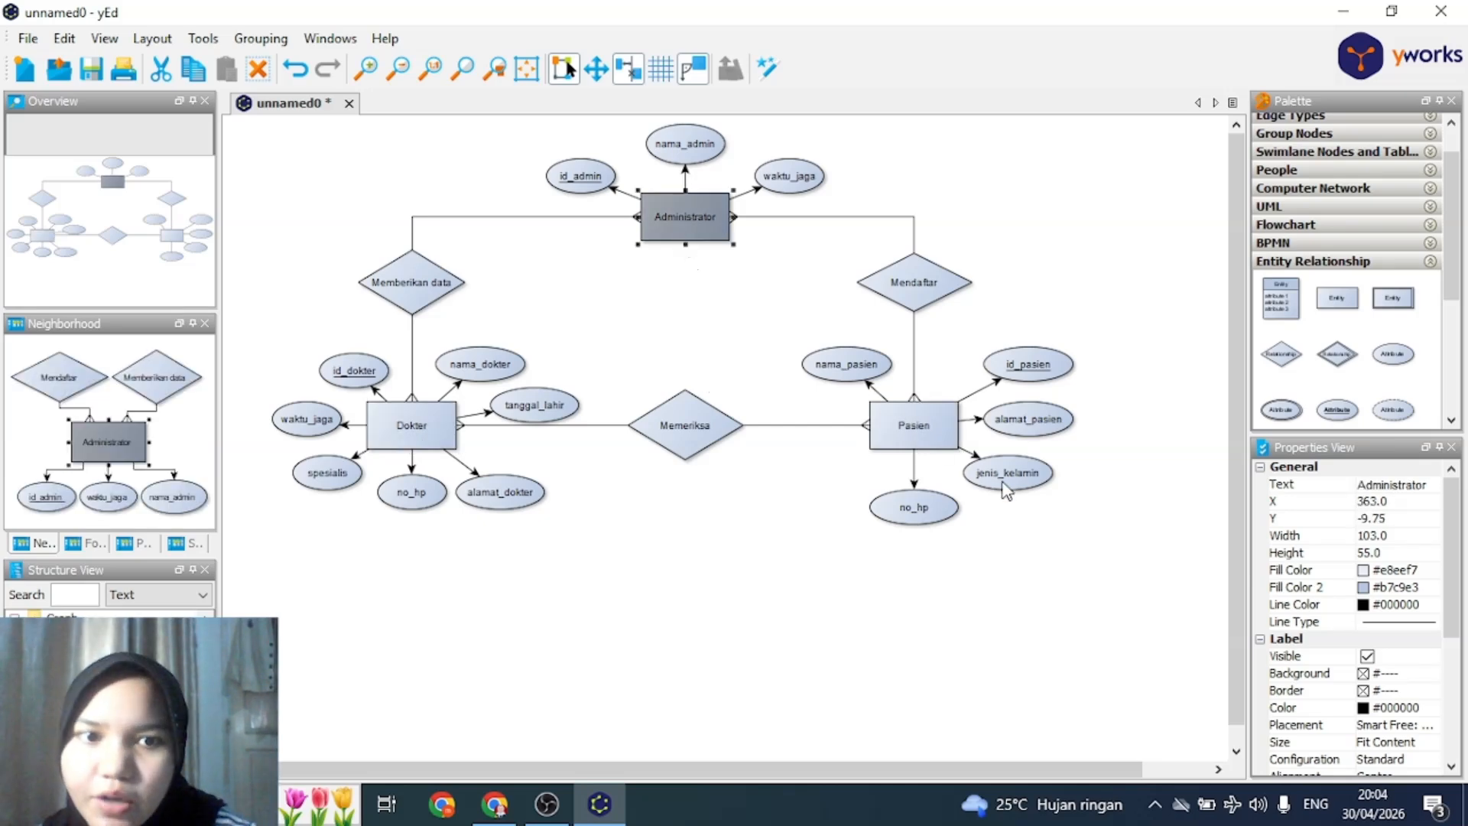
pyautogui.click(1035, 525)
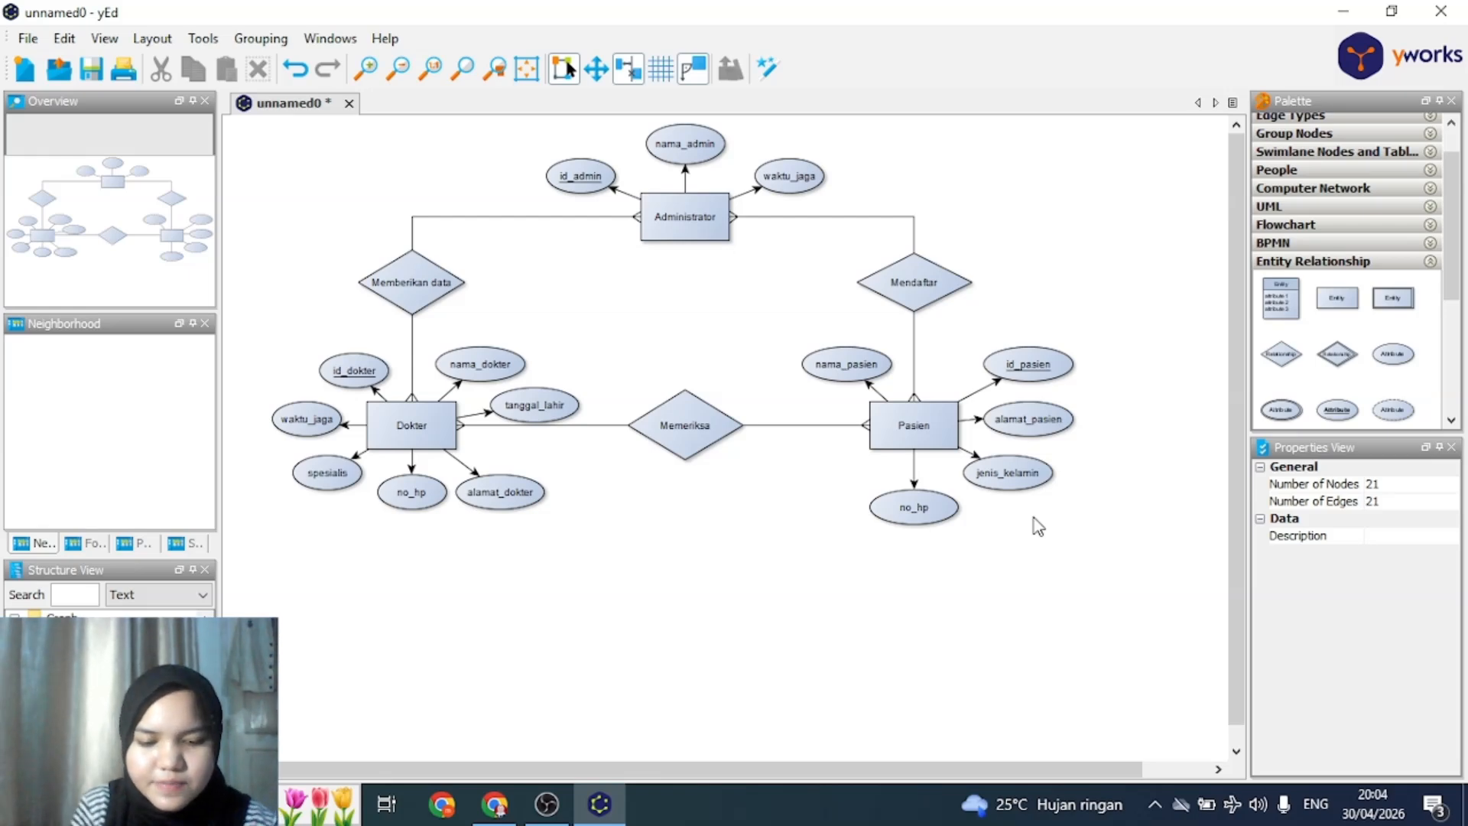
# Move the Memberikan data diamond directly beside Administrator on its left, with its Dokter edge bending at the corner above Dokter
pyautogui.click(412, 282)
pyautogui.moveTo(412, 283); pyautogui.dragTo(441, 216)
pyautogui.click(476, 254)
pyautogui.click(391, 270)
pyautogui.click(413, 354)
pyautogui.moveTo(412, 354); pyautogui.dragTo(411, 217)
pyautogui.click(691, 260)
pyautogui.click(538, 661)
# Move Dokter, Memeriksa and Pasien with their attributes lower, and place the Mendaftar diamond beside Administrator on its right
pyautogui.moveTo(268, 326); pyautogui.dragTo(1095, 542)
pyautogui.moveTo(911, 422); pyautogui.dragTo(911, 526)
pyautogui.click(914, 271)
pyautogui.moveTo(915, 271); pyautogui.dragTo(882, 200)
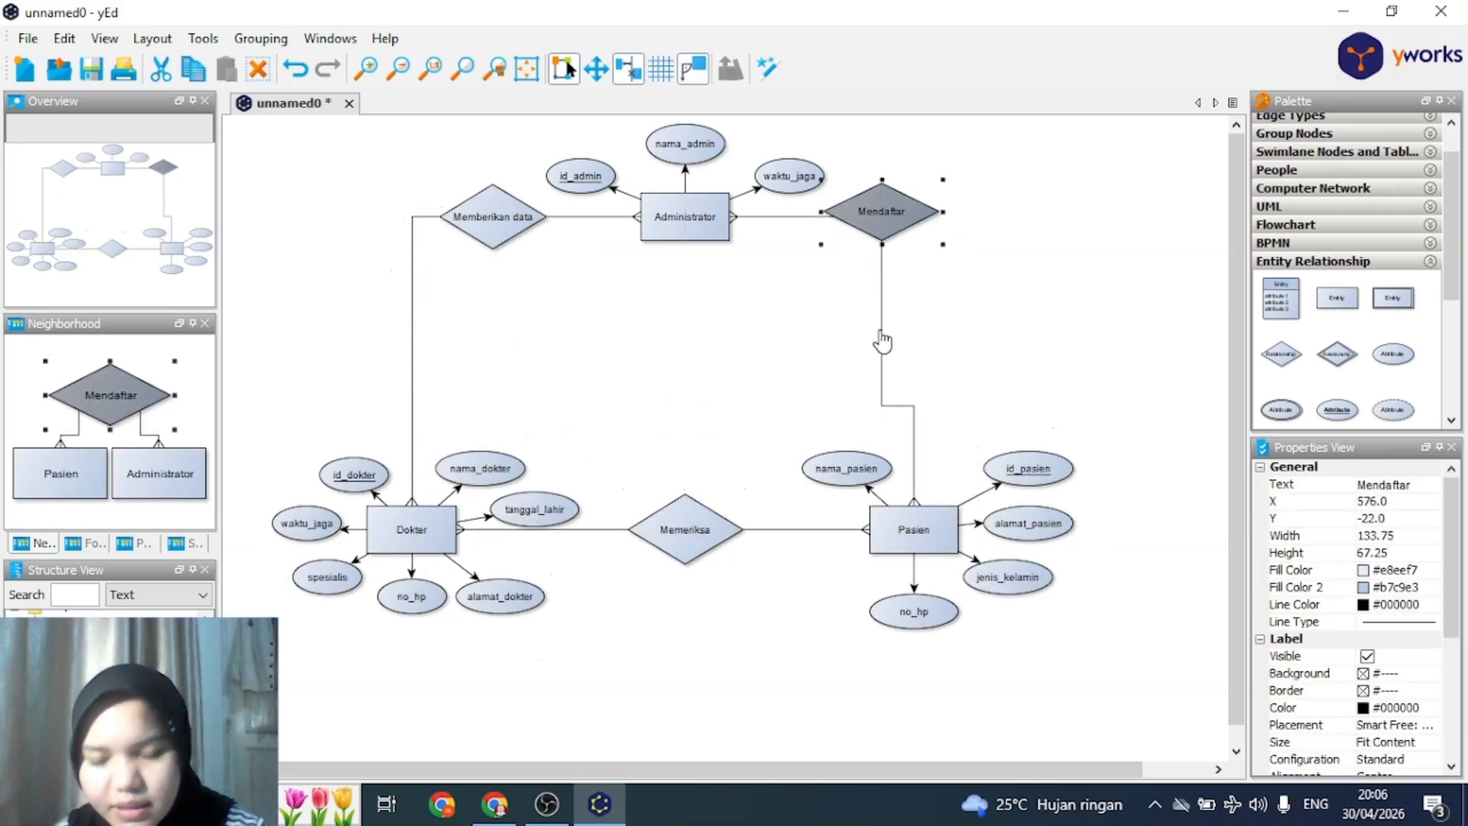
# Try to straighten the bent edge between Mendaftar and Pasien, and delete that edge
pyautogui.click(882, 341)
pyautogui.moveTo(914, 403); pyautogui.dragTo(914, 309)
pyautogui.click(994, 256)
pyautogui.click(881, 295)
pyautogui.moveTo(882, 212); pyautogui.dragTo(940, 213)
pyautogui.moveTo(913, 403); pyautogui.dragTo(966, 403)
pyautogui.press('Delete')
# Redraw an edge from Mendaftar to Pasien, try rerouting its bend, and delete it again
pyautogui.moveTo(881, 211); pyautogui.dragTo(914, 505)
pyautogui.moveTo(881, 383); pyautogui.dragTo(954, 383)
pyautogui.moveTo(882, 284); pyautogui.dragTo(911, 234)
pyautogui.press('Delete')
# Delete Administrator's edges to Mendaftar and Memberikan data, and the edge between Memberikan data and Dokter
pyautogui.click(795, 217)
pyautogui.press('Delete')
pyautogui.click(589, 217)
pyautogui.press('Delete')
pyautogui.click(413, 329)
pyautogui.press('Delete')
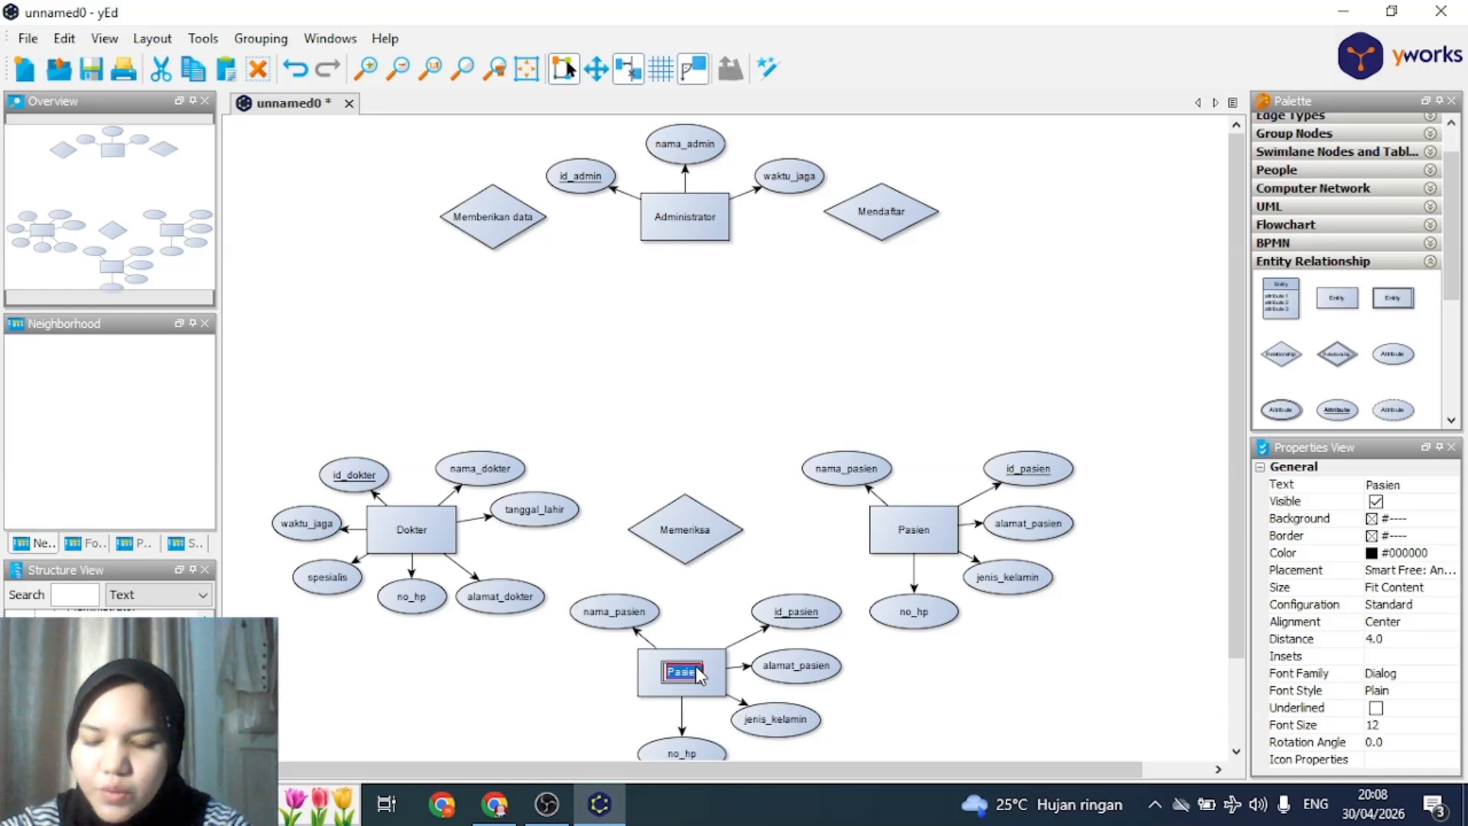
# Rename the copied Pasien entity below Memeriksa as pasien_dokter
pyautogui.write('pasien')
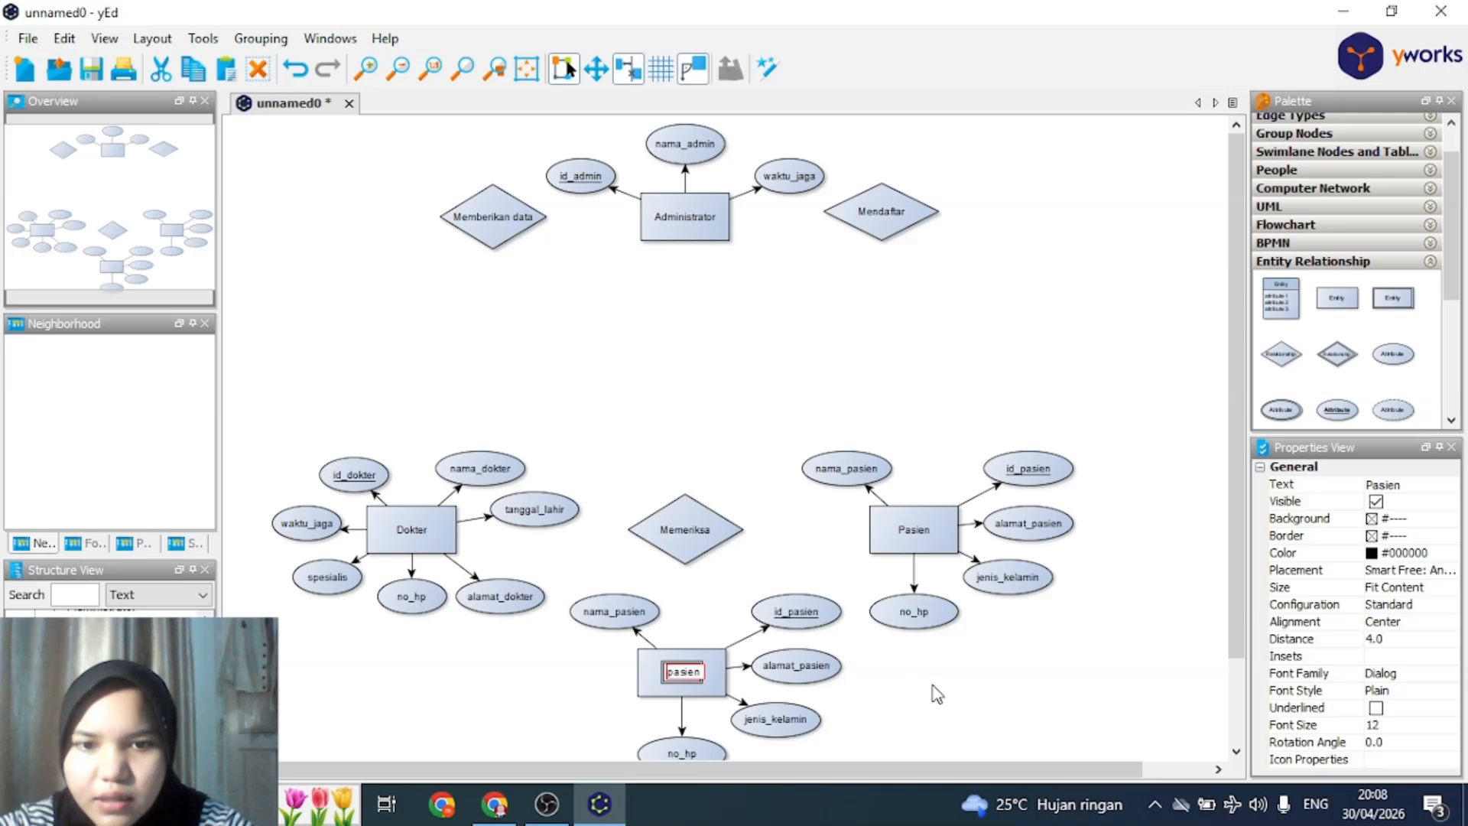
pyautogui.write('_dokter')
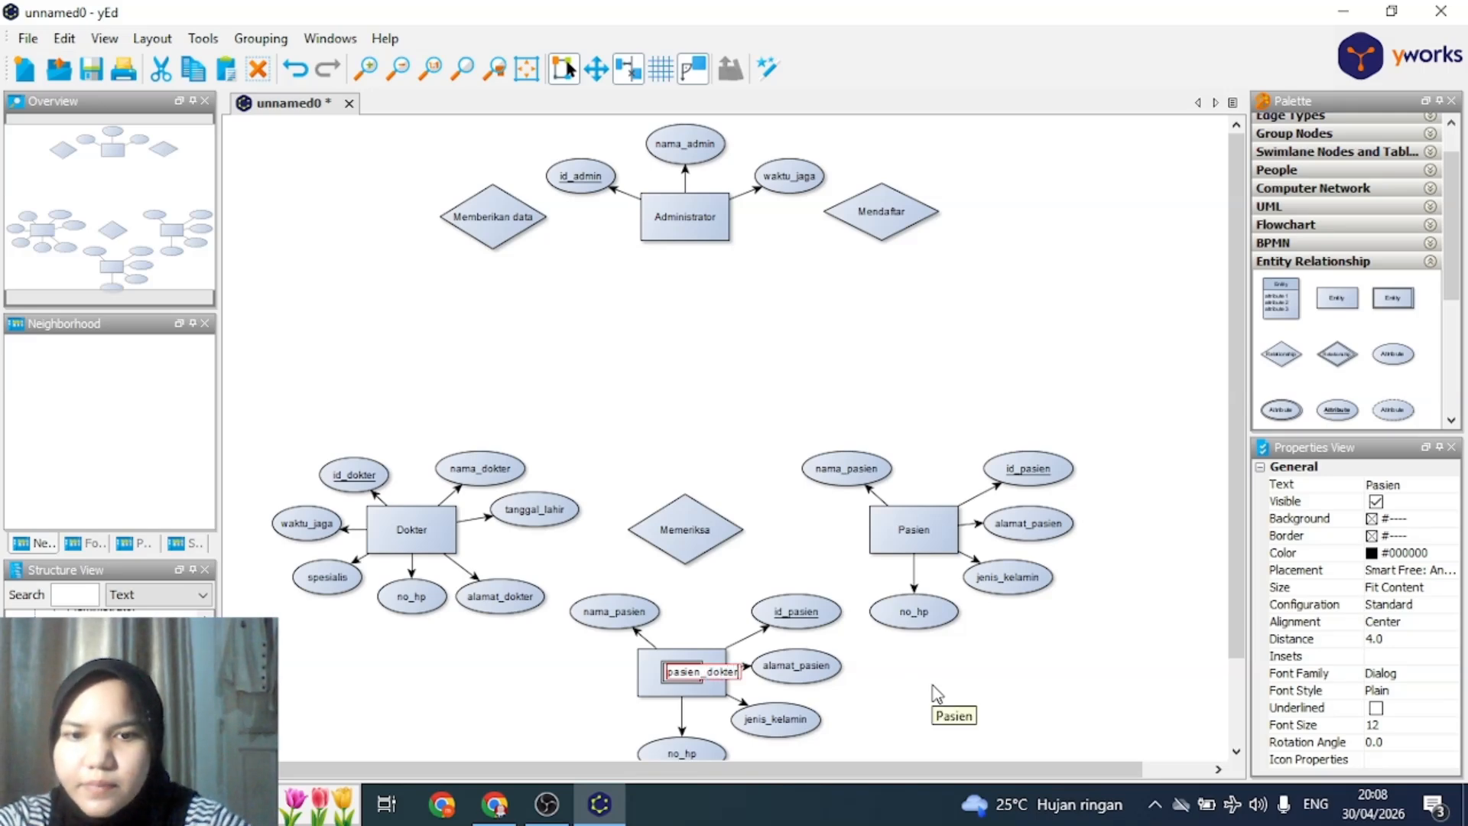
pyautogui.press('Return')
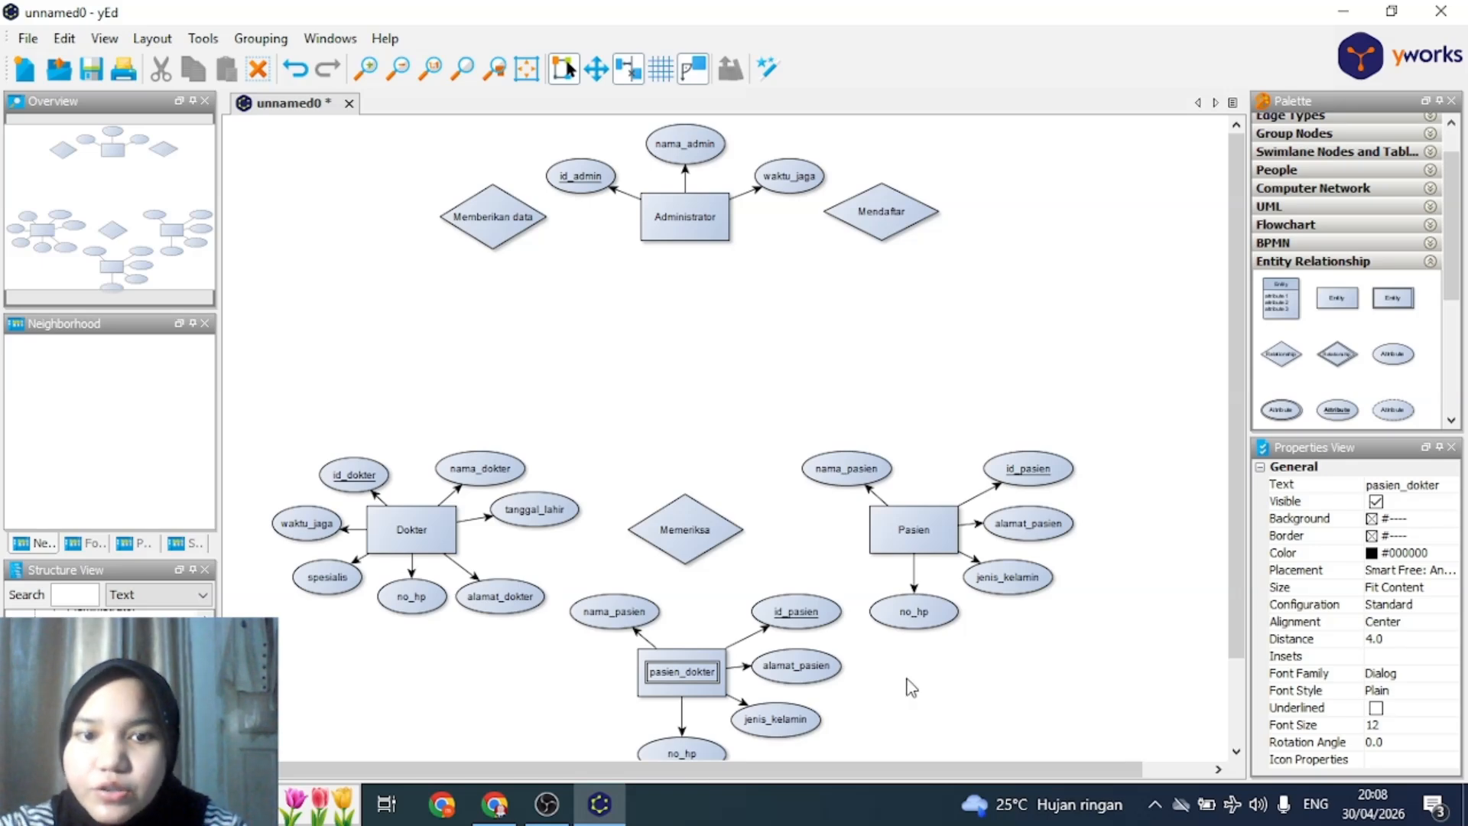
# Rename pasien_dokter's nama_pasien attribute as id and underline its label
pyautogui.doubleClick(632, 615)
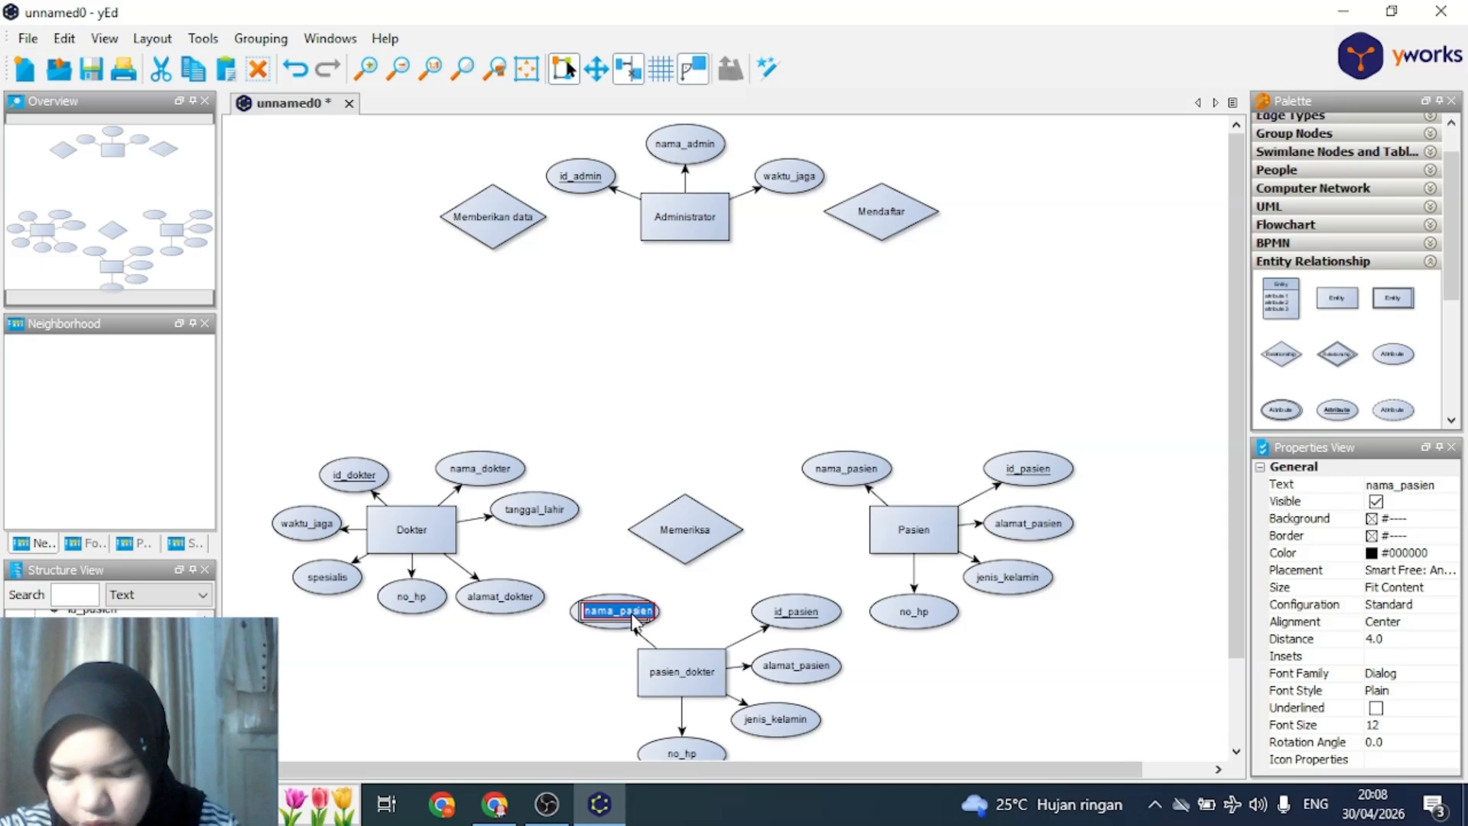
pyautogui.write('id')
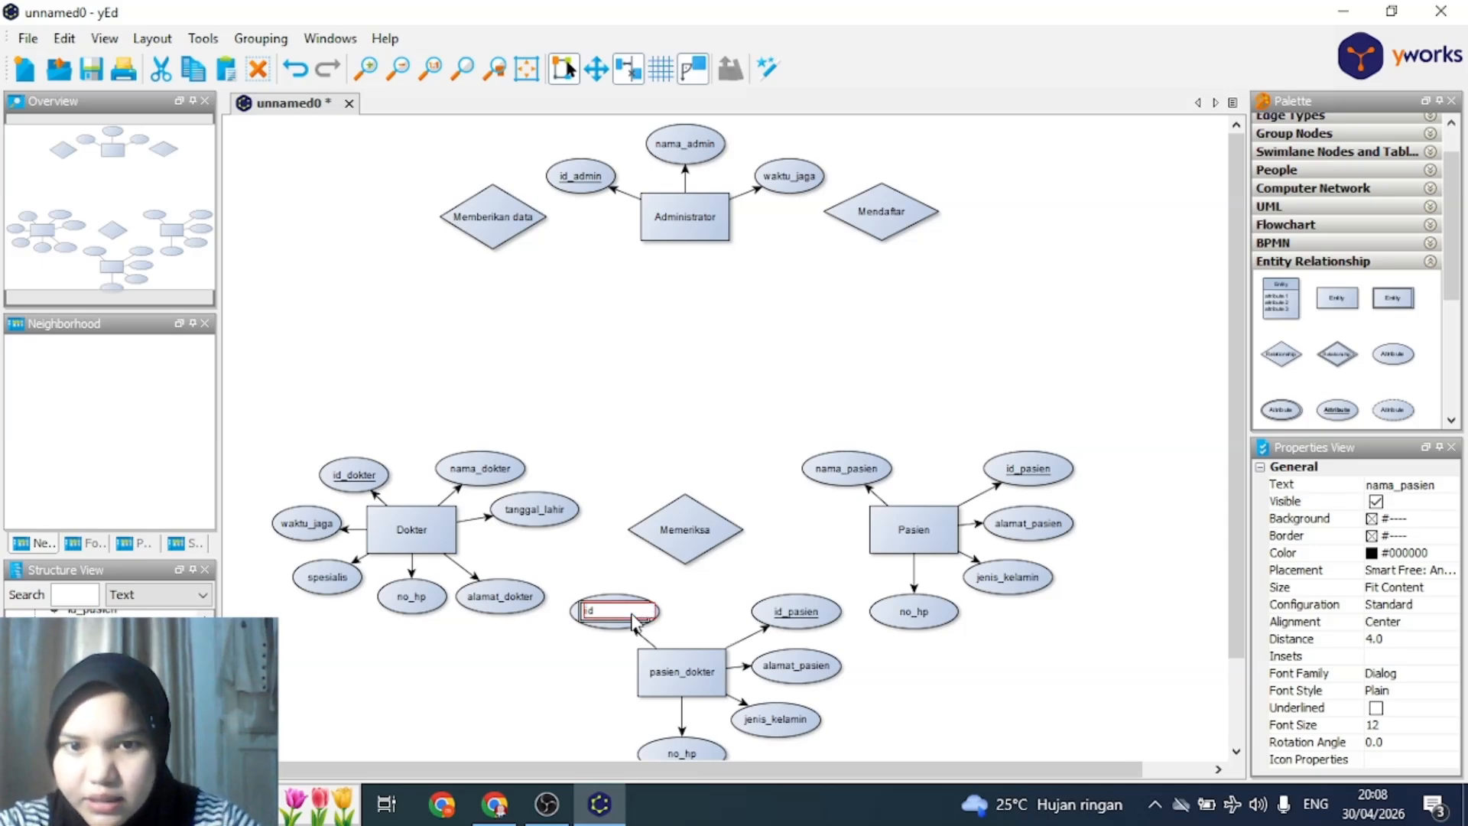
pyautogui.press('Return')
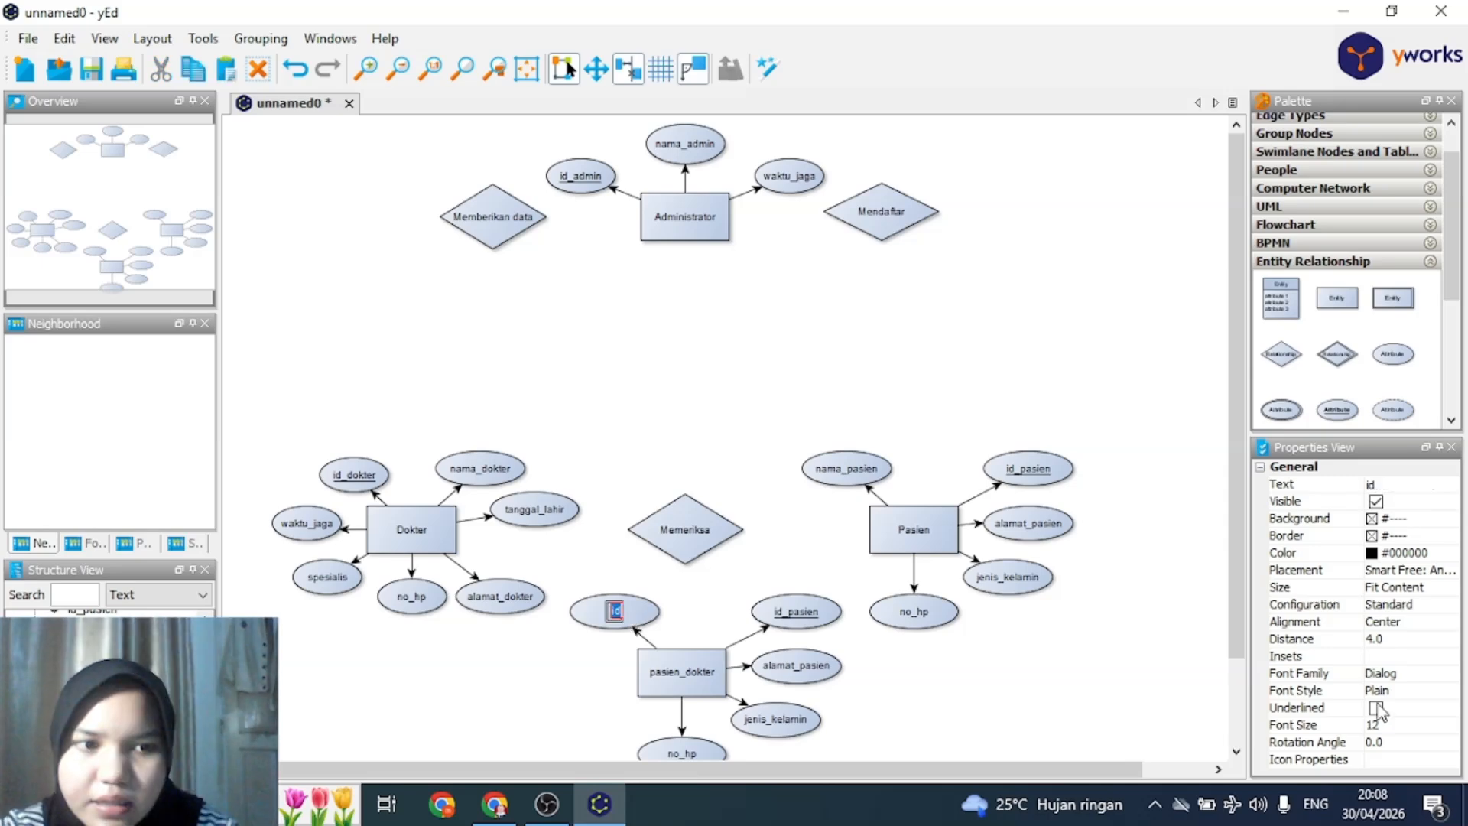
pyautogui.click(1133, 704)
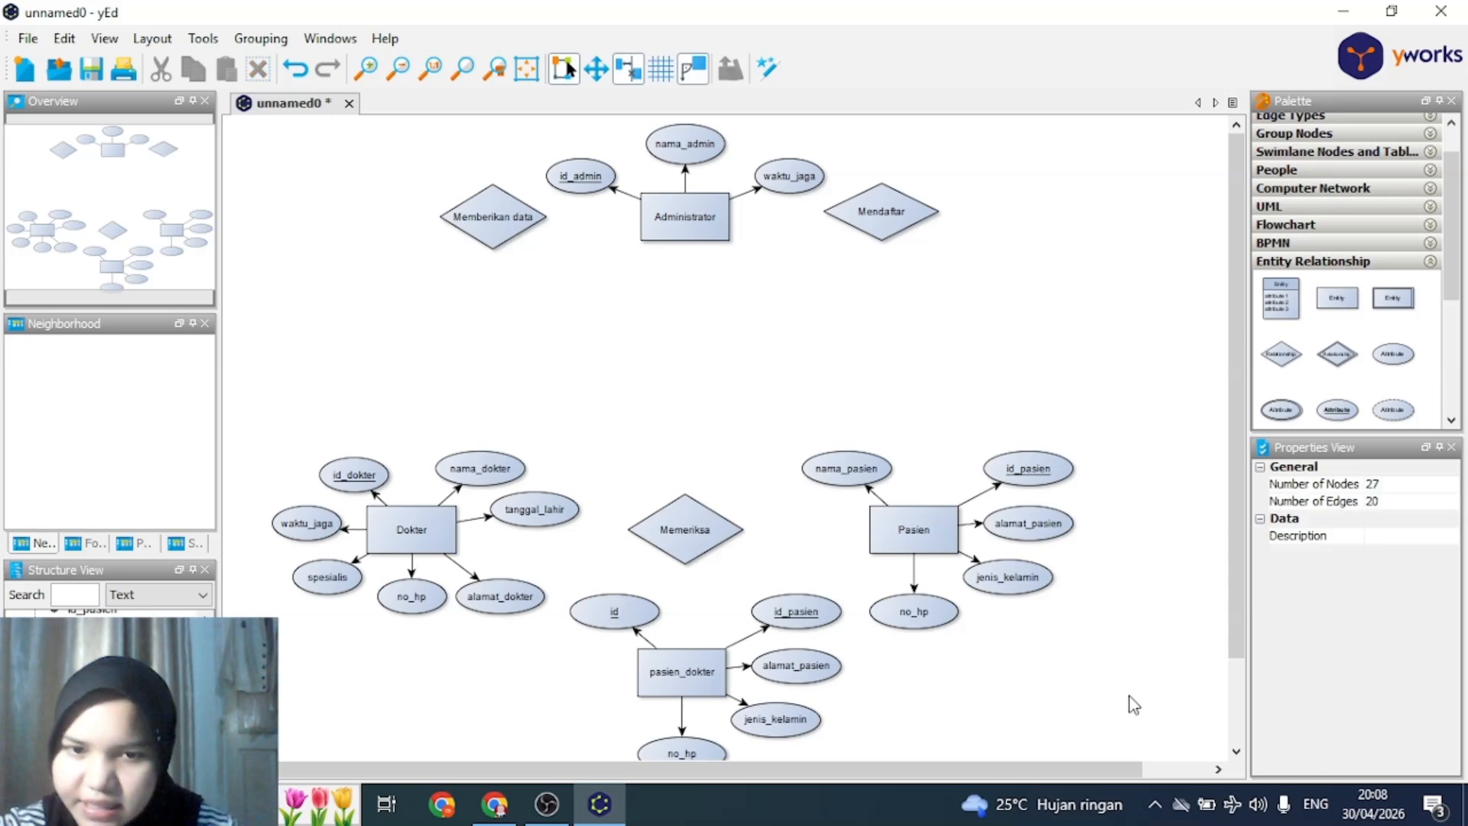
# Remove the underline from the id_pasien attribute label of pasien_dokter
pyautogui.click(814, 622)
pyautogui.doubleClick(812, 618)
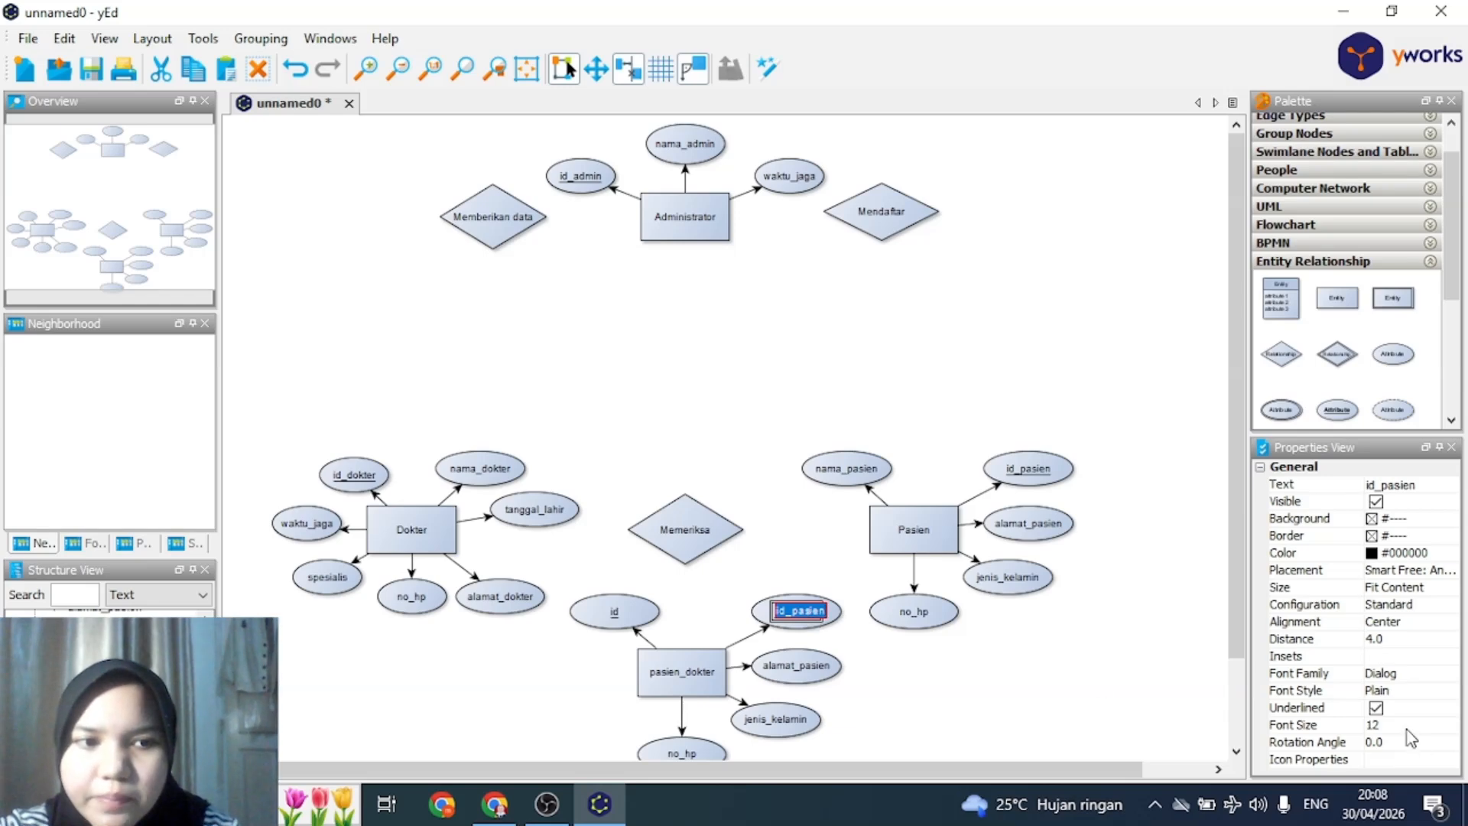
pyautogui.click(1379, 709)
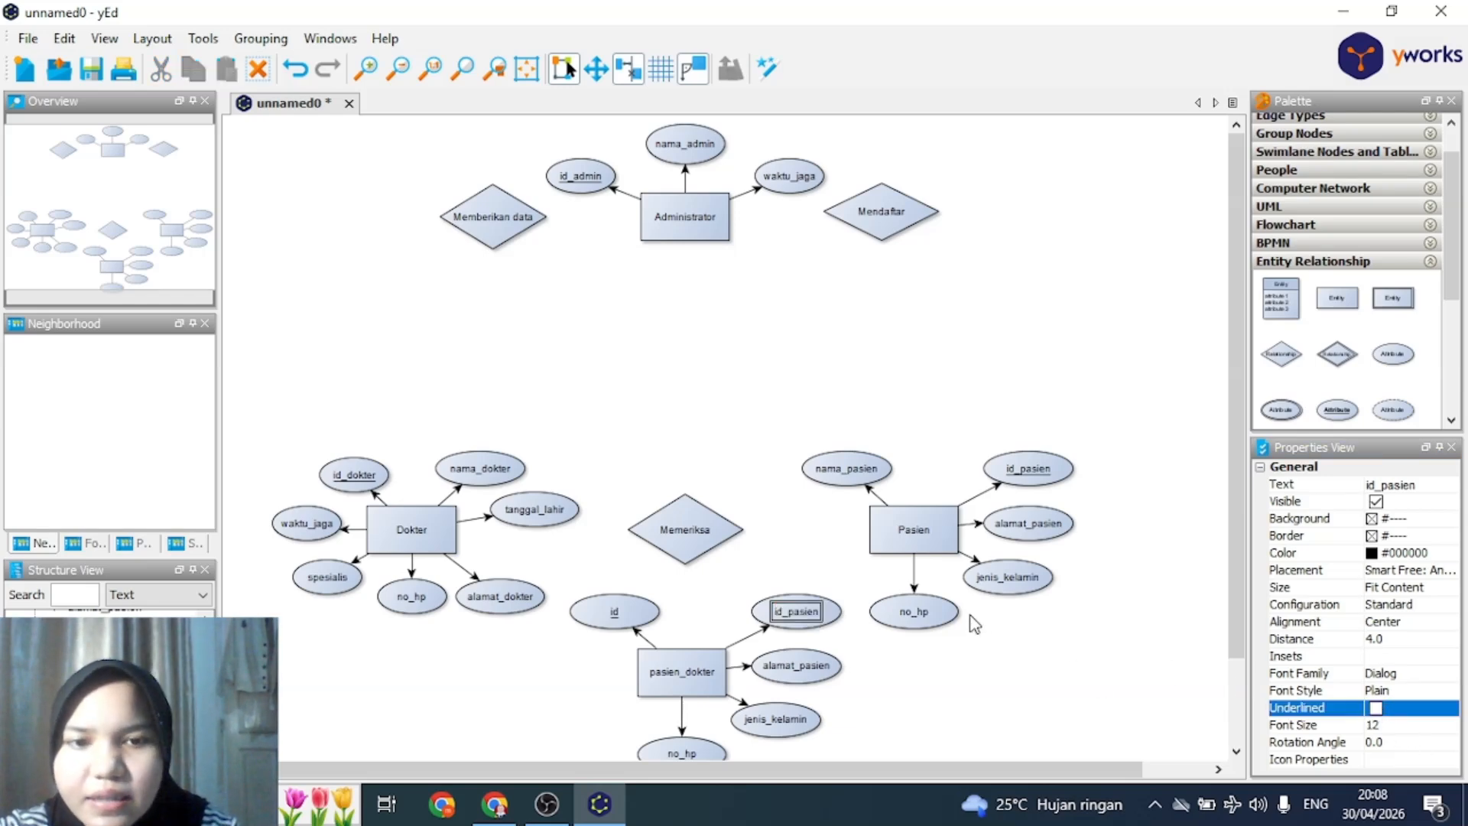
# Rename pasien_dokter's alamat_pasien attribute as id_dokter and its jenis_kelamin attribute as waktu_periksa
pyautogui.doubleClick(796, 670)
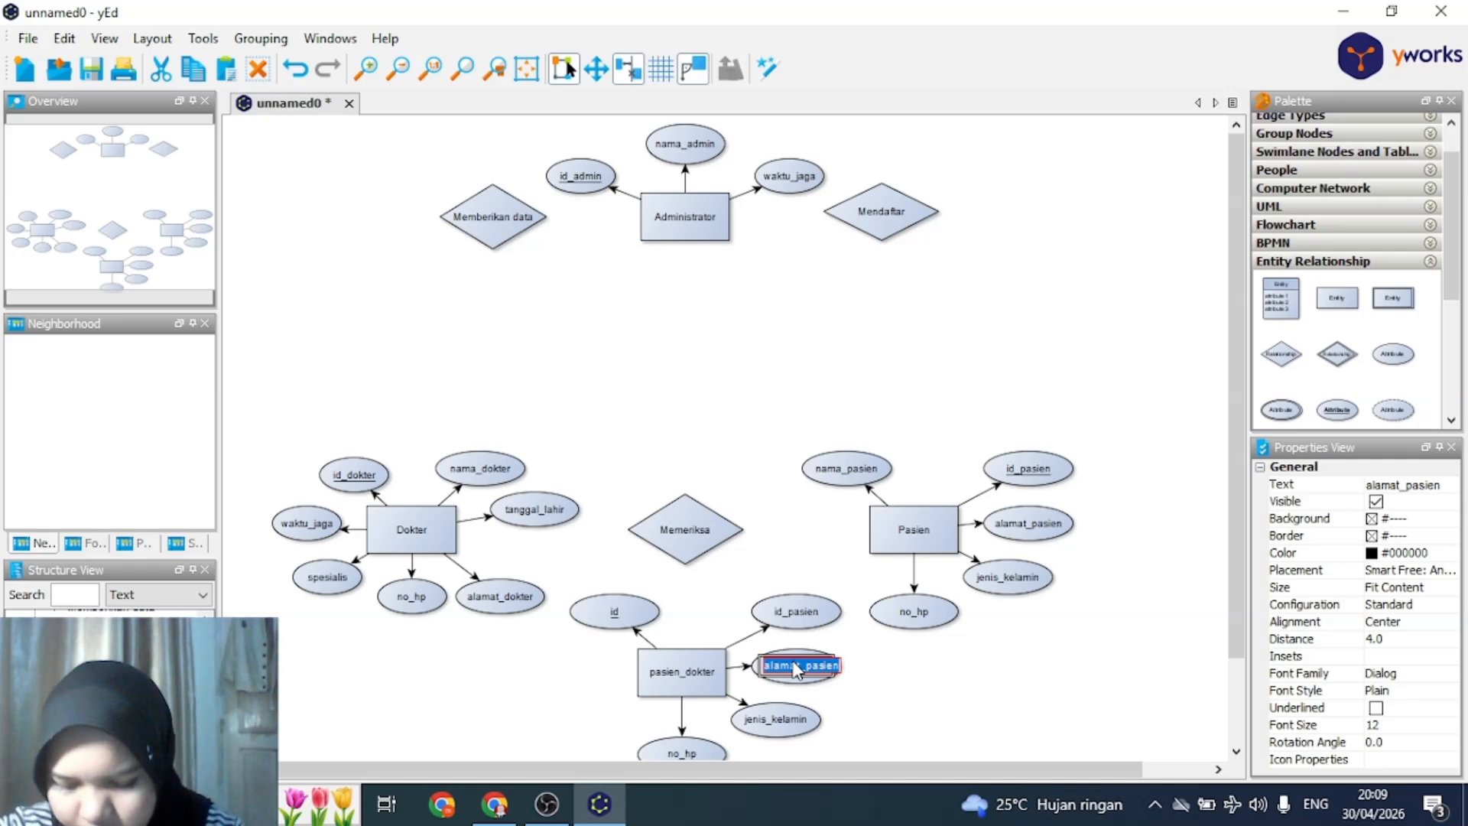
pyautogui.write('id_dokter')
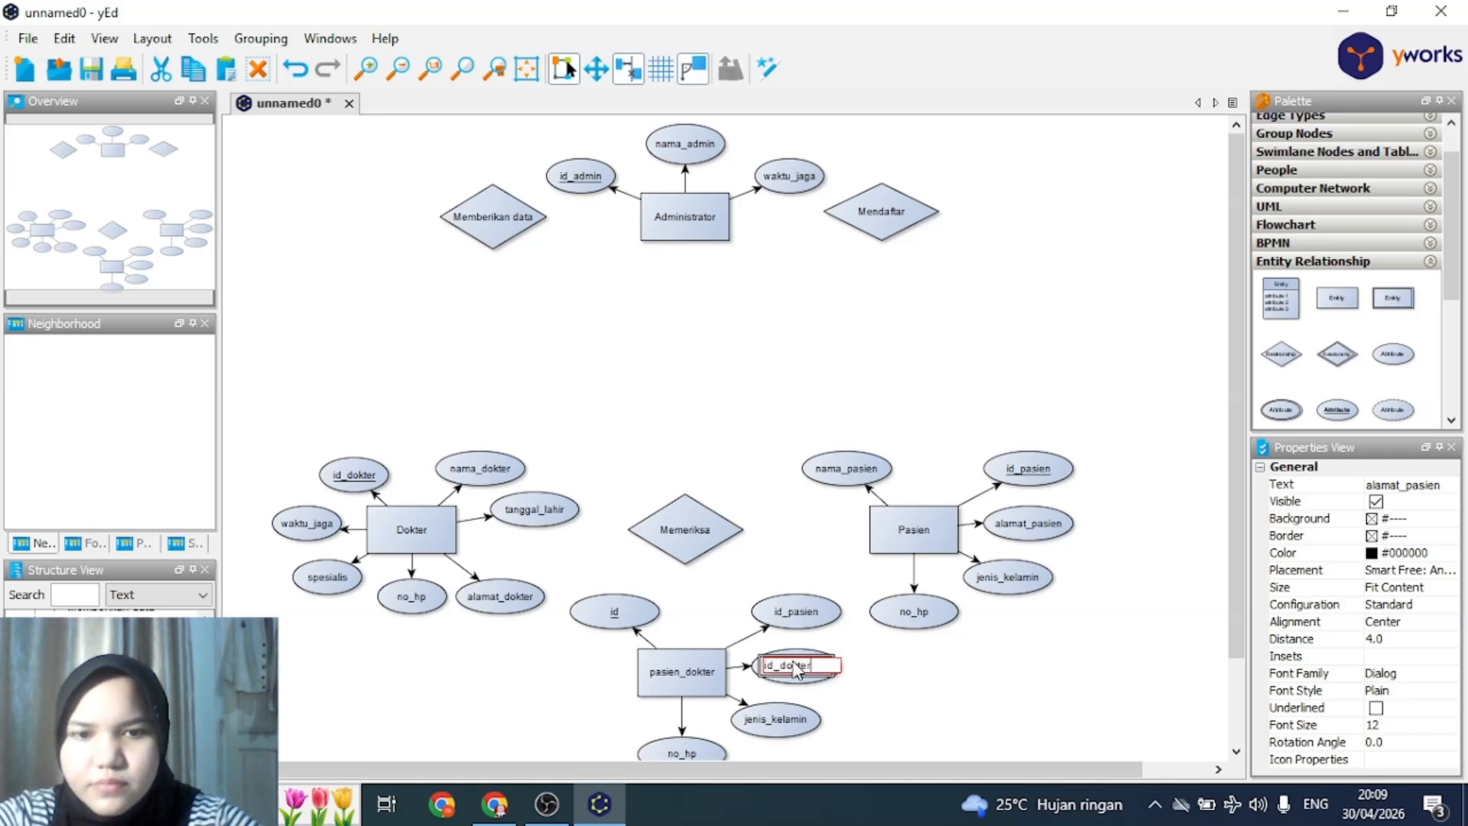
pyautogui.press('Return')
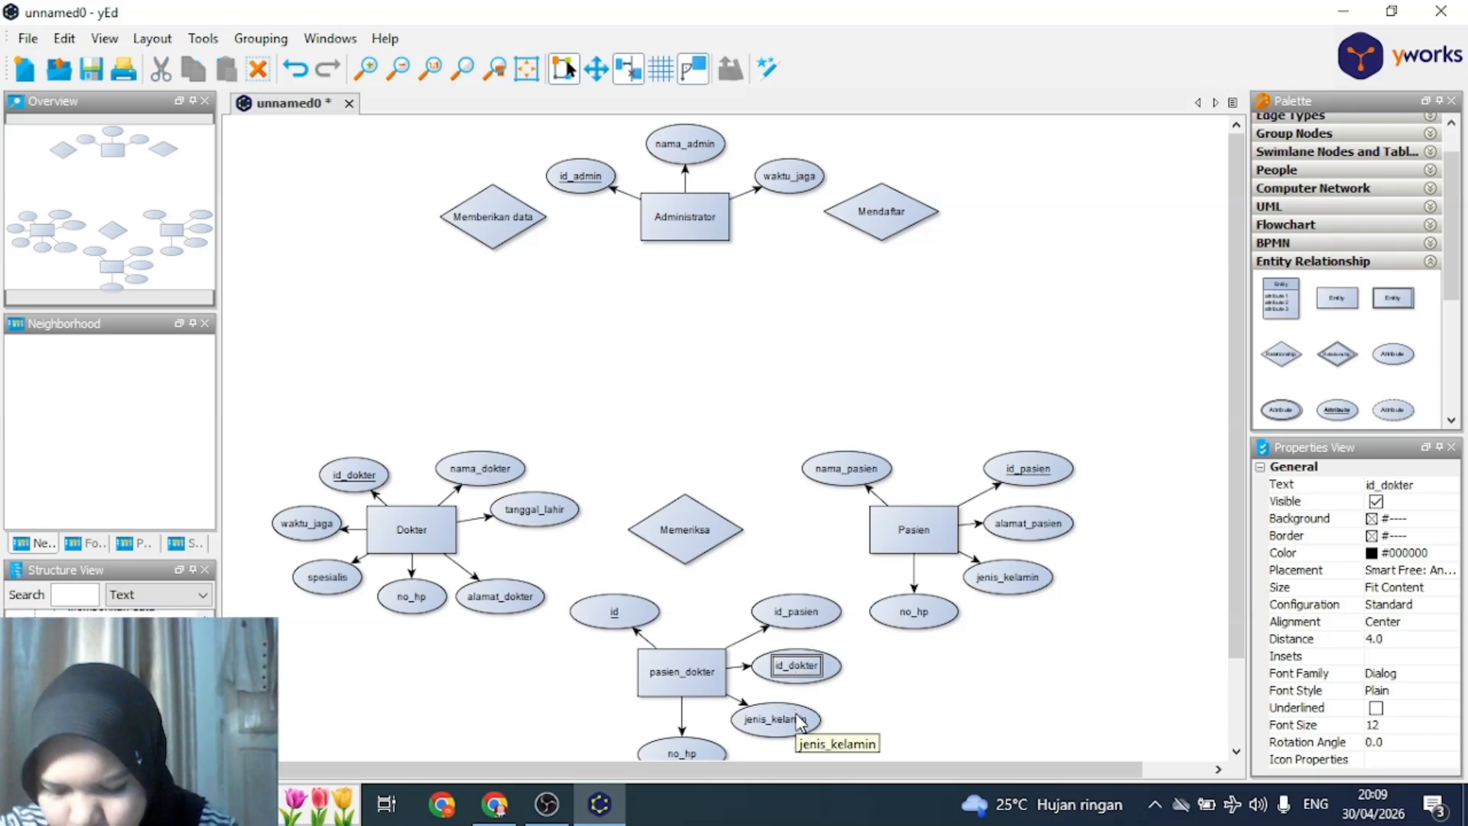
pyautogui.click(787, 719)
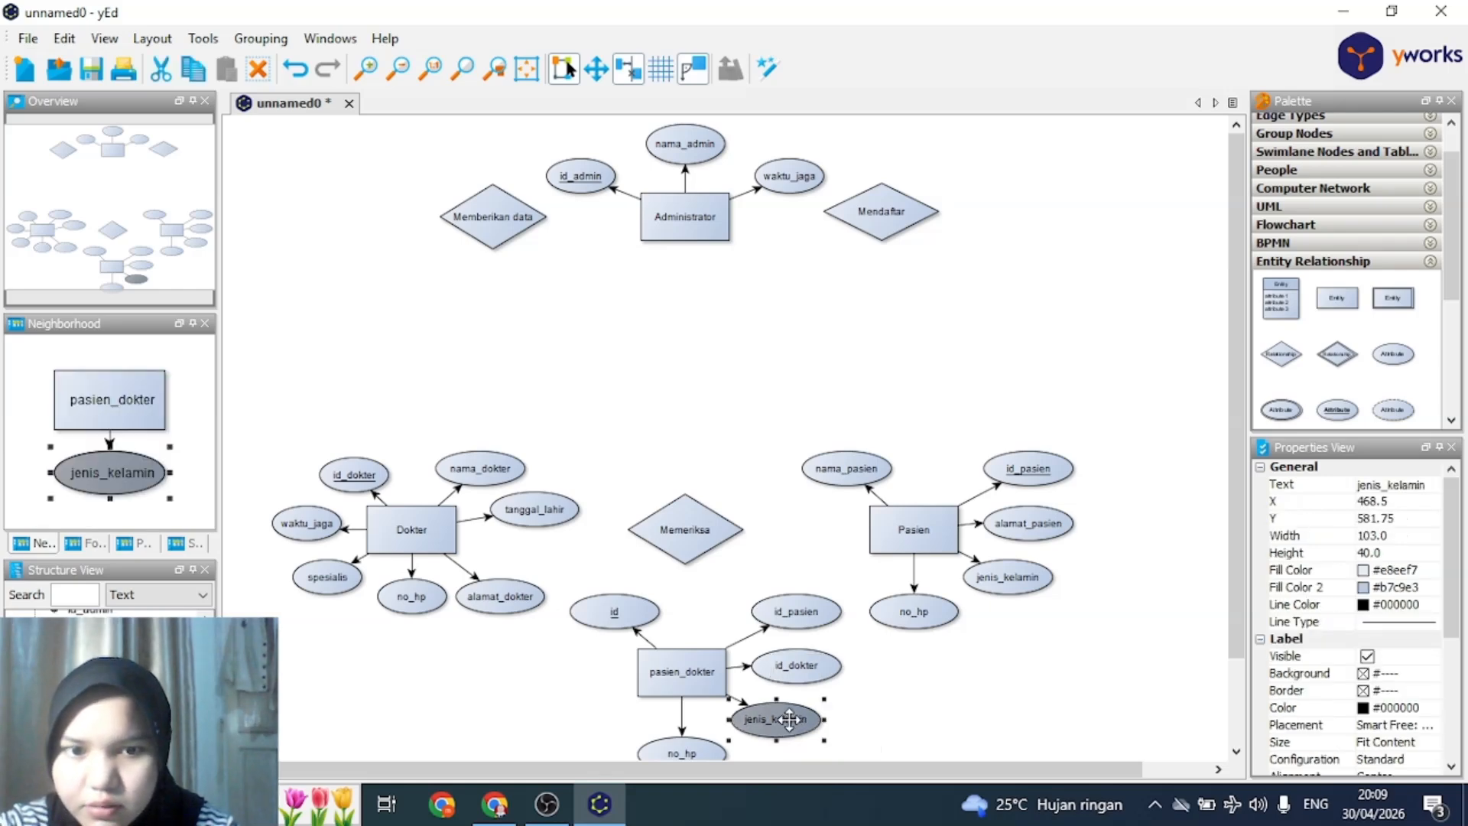
pyautogui.doubleClick(787, 718)
pyautogui.write('waktu')
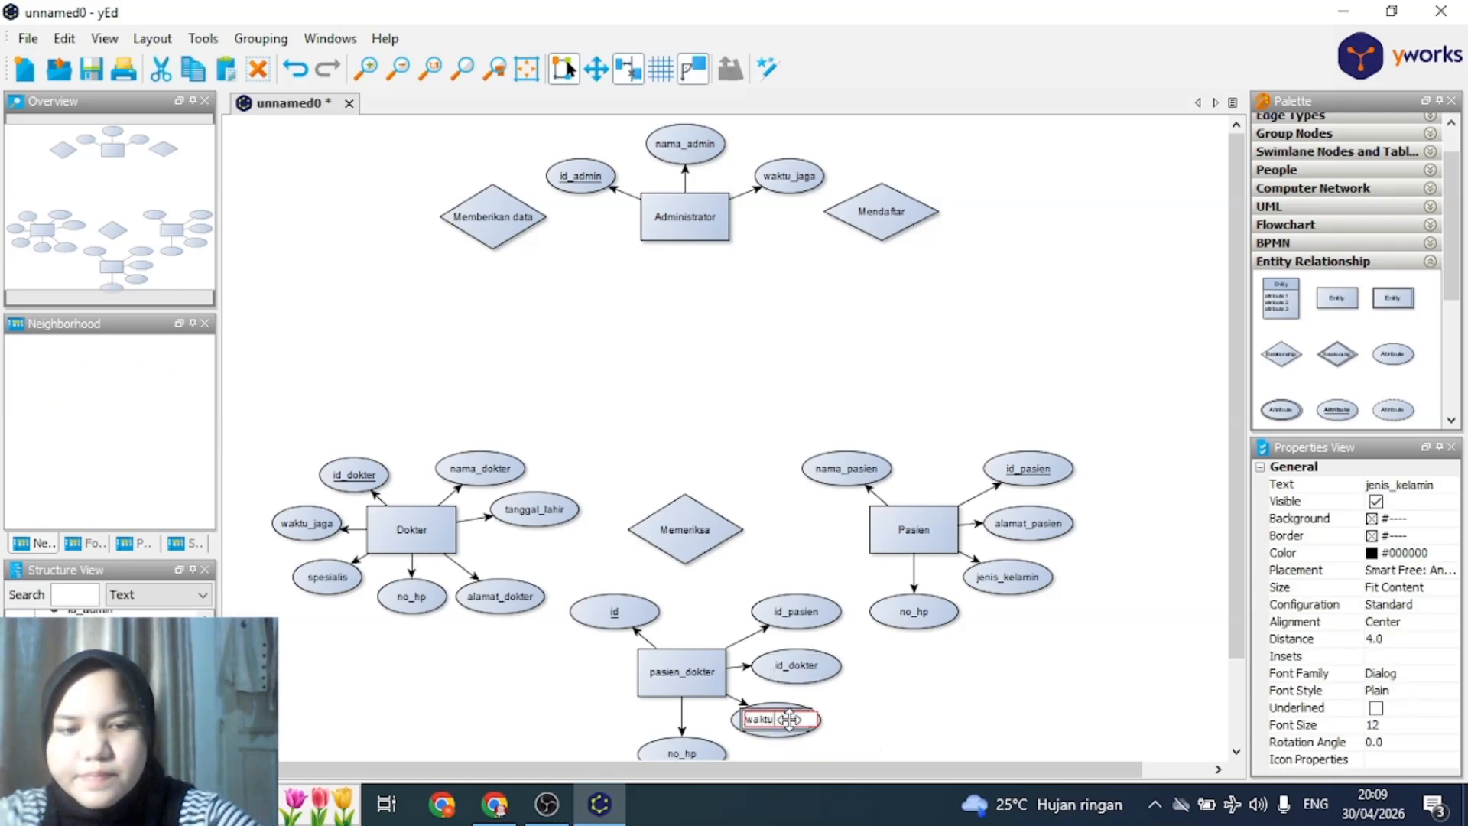
pyautogui.write('_periksa')
pyautogui.press('Return')
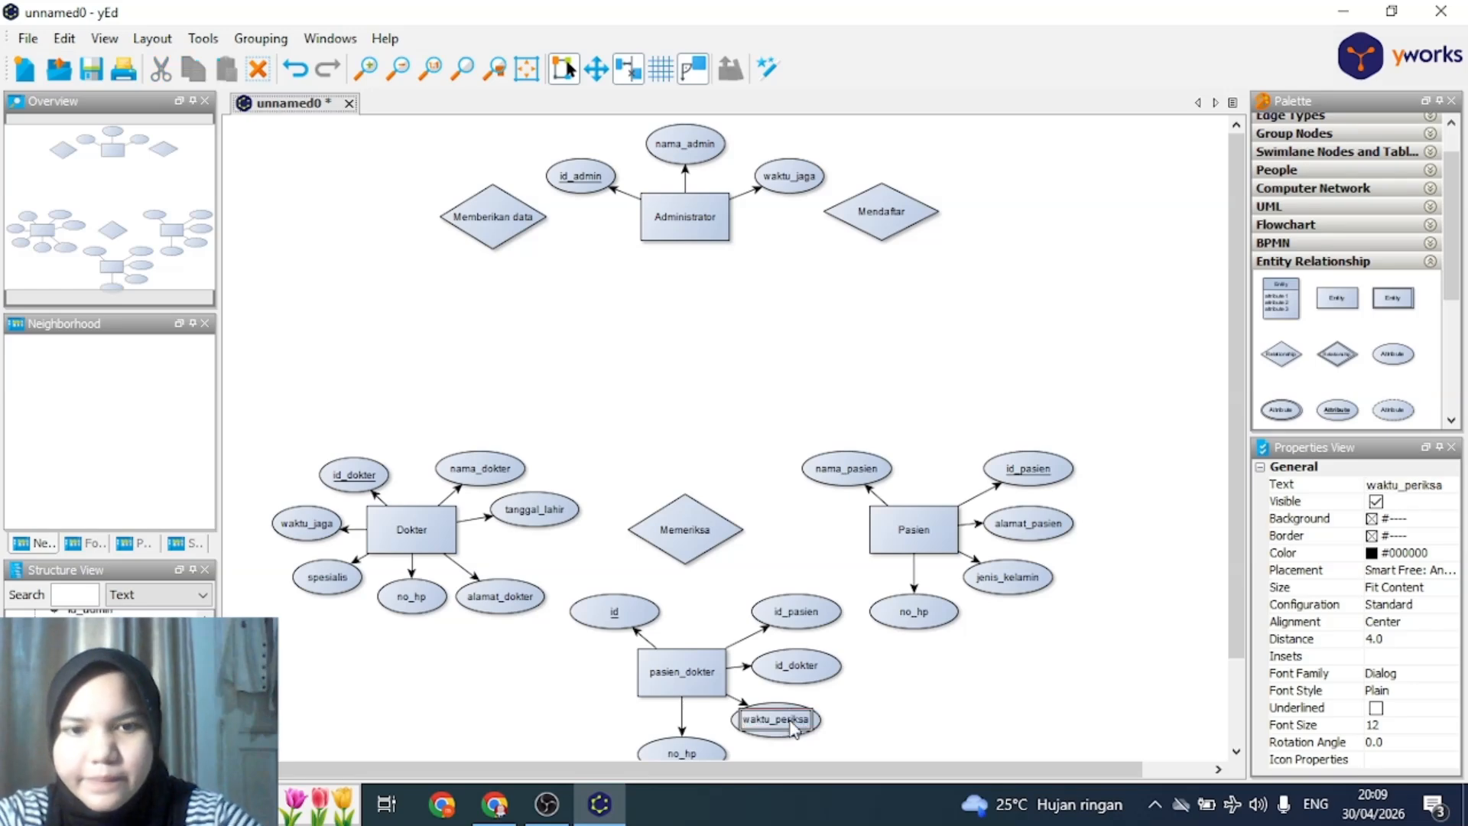
# Rename the no_hp attribute of pasien_dokter as resep
pyautogui.doubleClick(683, 753)
pyautogui.write('resep')
pyautogui.press('Return')
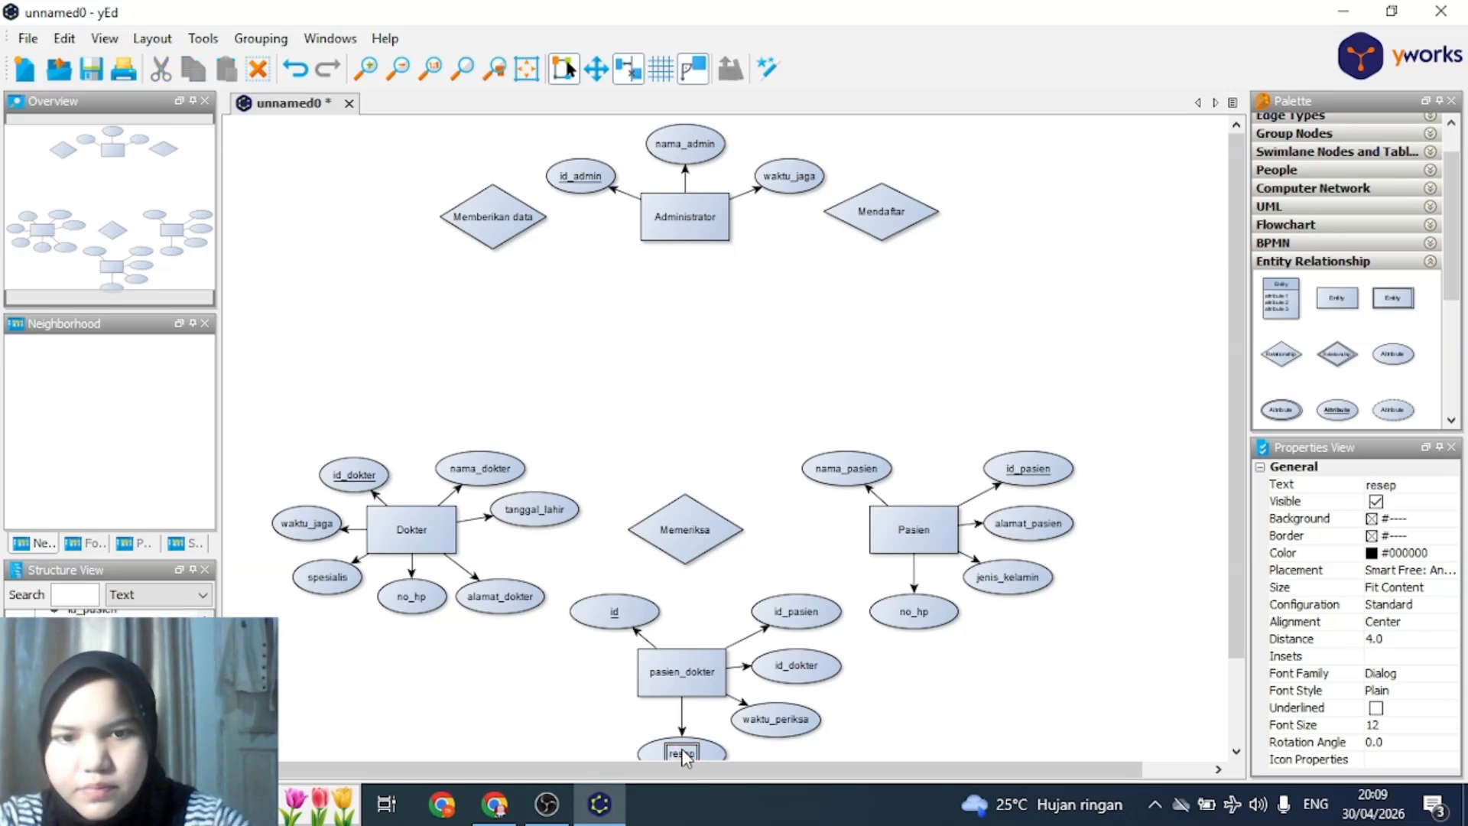
# Move Memeriksa closer to Dokter and shift Pasien with all its attributes further right to make room between them
pyautogui.moveTo(686, 543); pyautogui.dragTo(639, 565)
pyautogui.moveTo(1083, 643); pyautogui.dragTo(781, 439)
pyautogui.moveTo(906, 527); pyautogui.dragTo(1074, 522)
# Move pasien_dokter with all its attributes up into the row between Memeriksa and Pasien
pyautogui.scroll(1, 708, 627)
pyautogui.moveTo(881, 581); pyautogui.dragTo(535, 757)
pyautogui.moveTo(817, 609); pyautogui.dragTo(928, 431)
pyautogui.moveTo(932, 428); pyautogui.dragTo(909, 439)
pyautogui.hotkey('ctrl', 'z')
pyautogui.moveTo(977, 582); pyautogui.dragTo(629, 329)
pyautogui.moveTo(809, 431); pyautogui.dragTo(815, 433)
# Duplicate the Memeriksa relationship and place the copy between pasien_dokter and Pasien
pyautogui.click(701, 527)
pyautogui.hotkey('ctrl', 'c')
pyautogui.hotkey('ctrl', 'v')
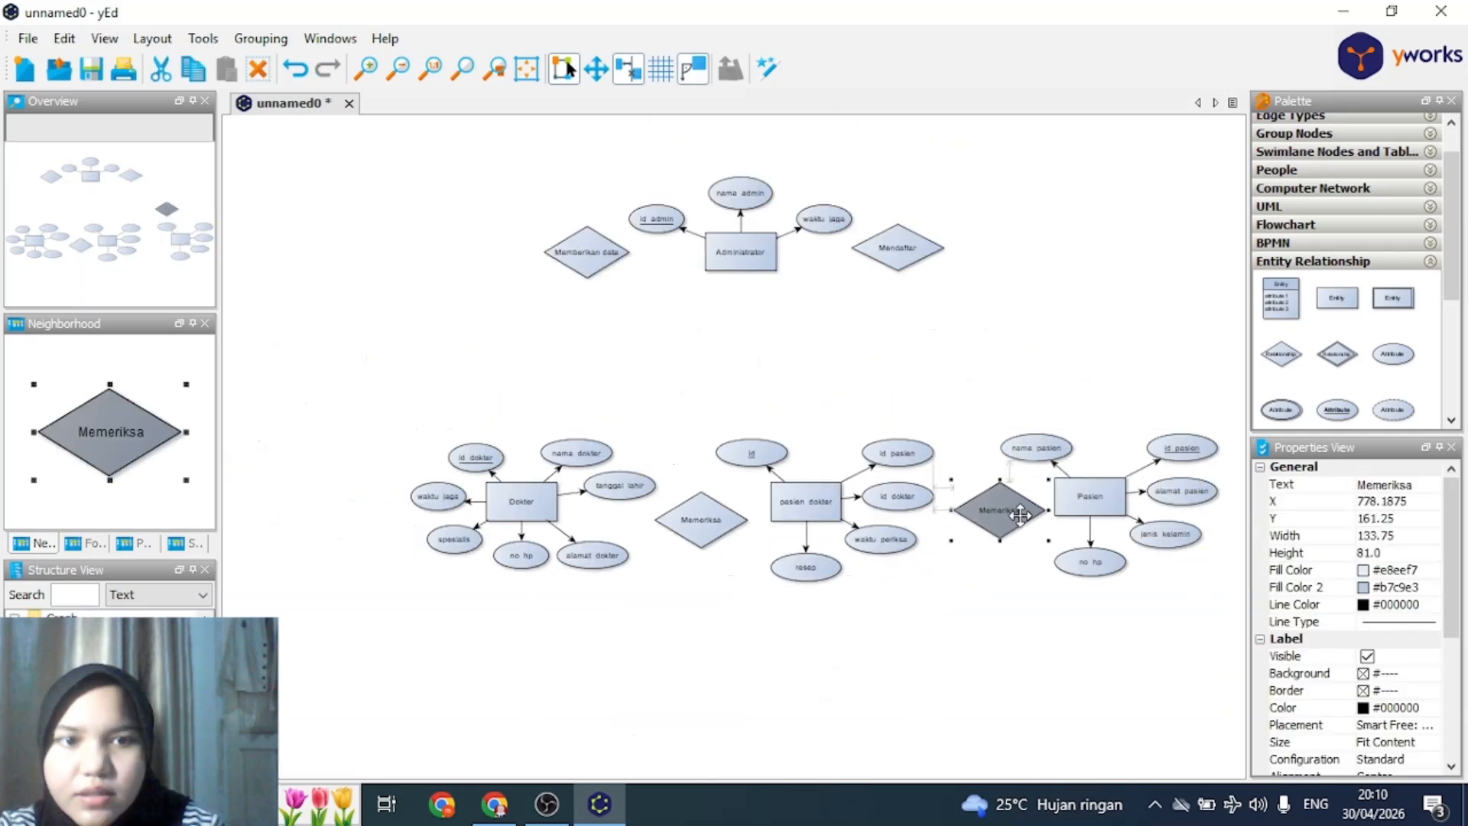